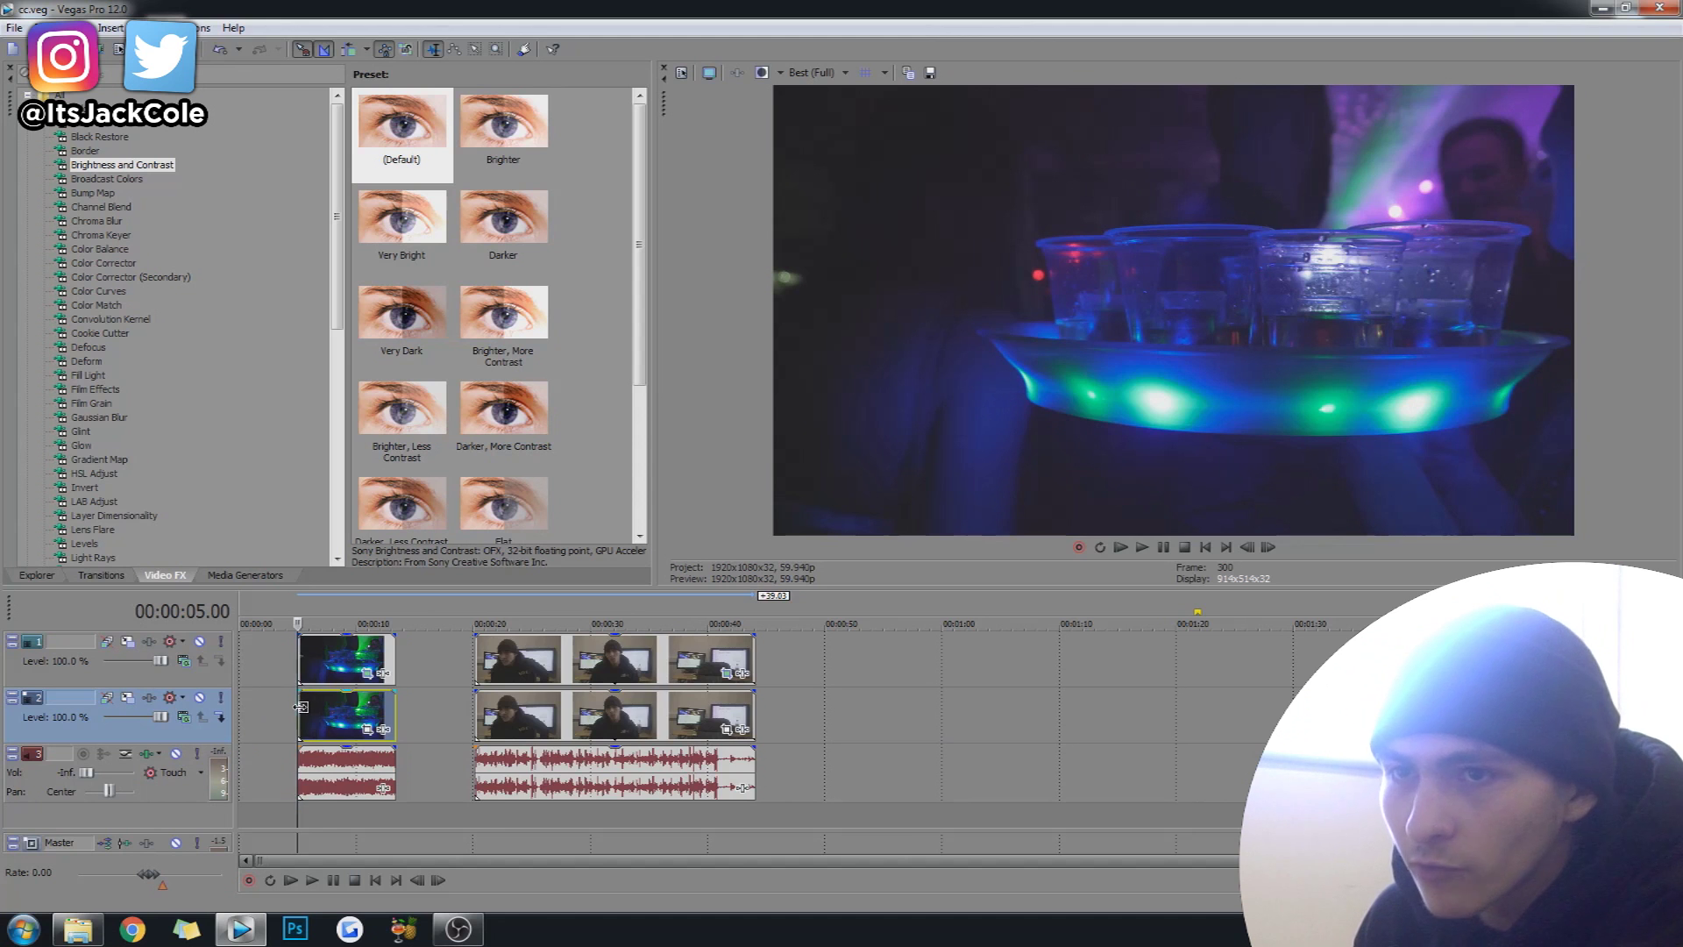
- Play the nightclub drinks clip from its start to review its original colours
{"action": "scroll", "coordinate": [300, 708], "scroll_direction": "up", "scroll_amount": 5}
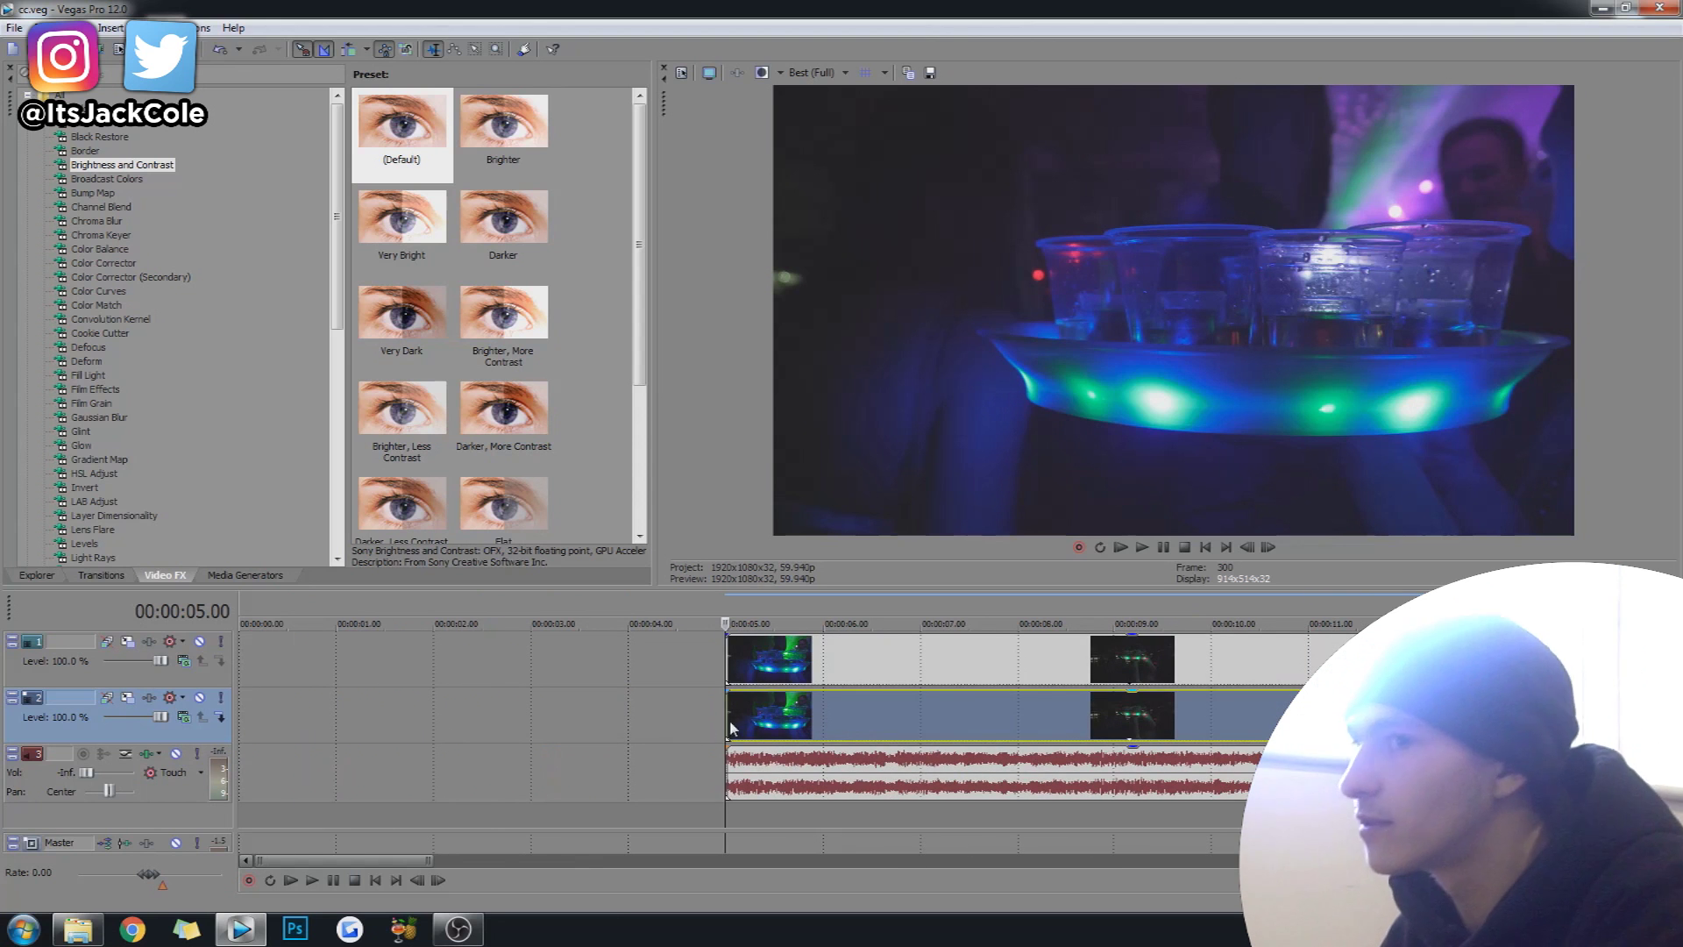
{"action": "scroll", "coordinate": [733, 713], "scroll_direction": "down", "scroll_amount": 6}
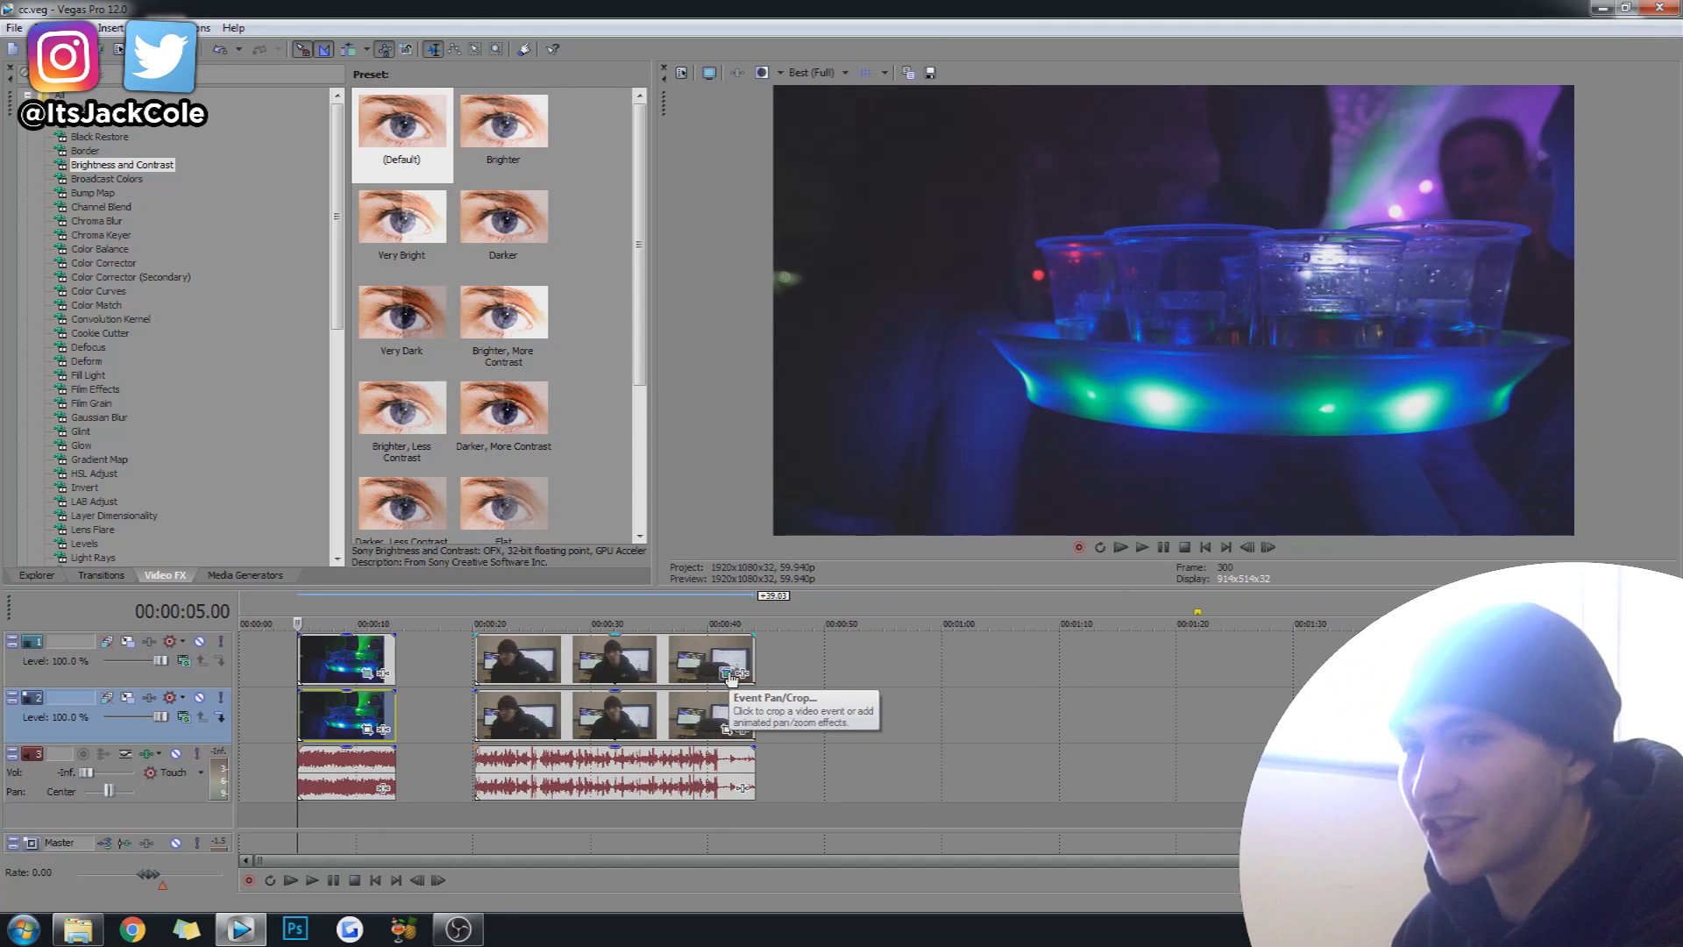
{"action": "scroll", "coordinate": [893, 802], "scroll_direction": "up", "scroll_amount": 2}
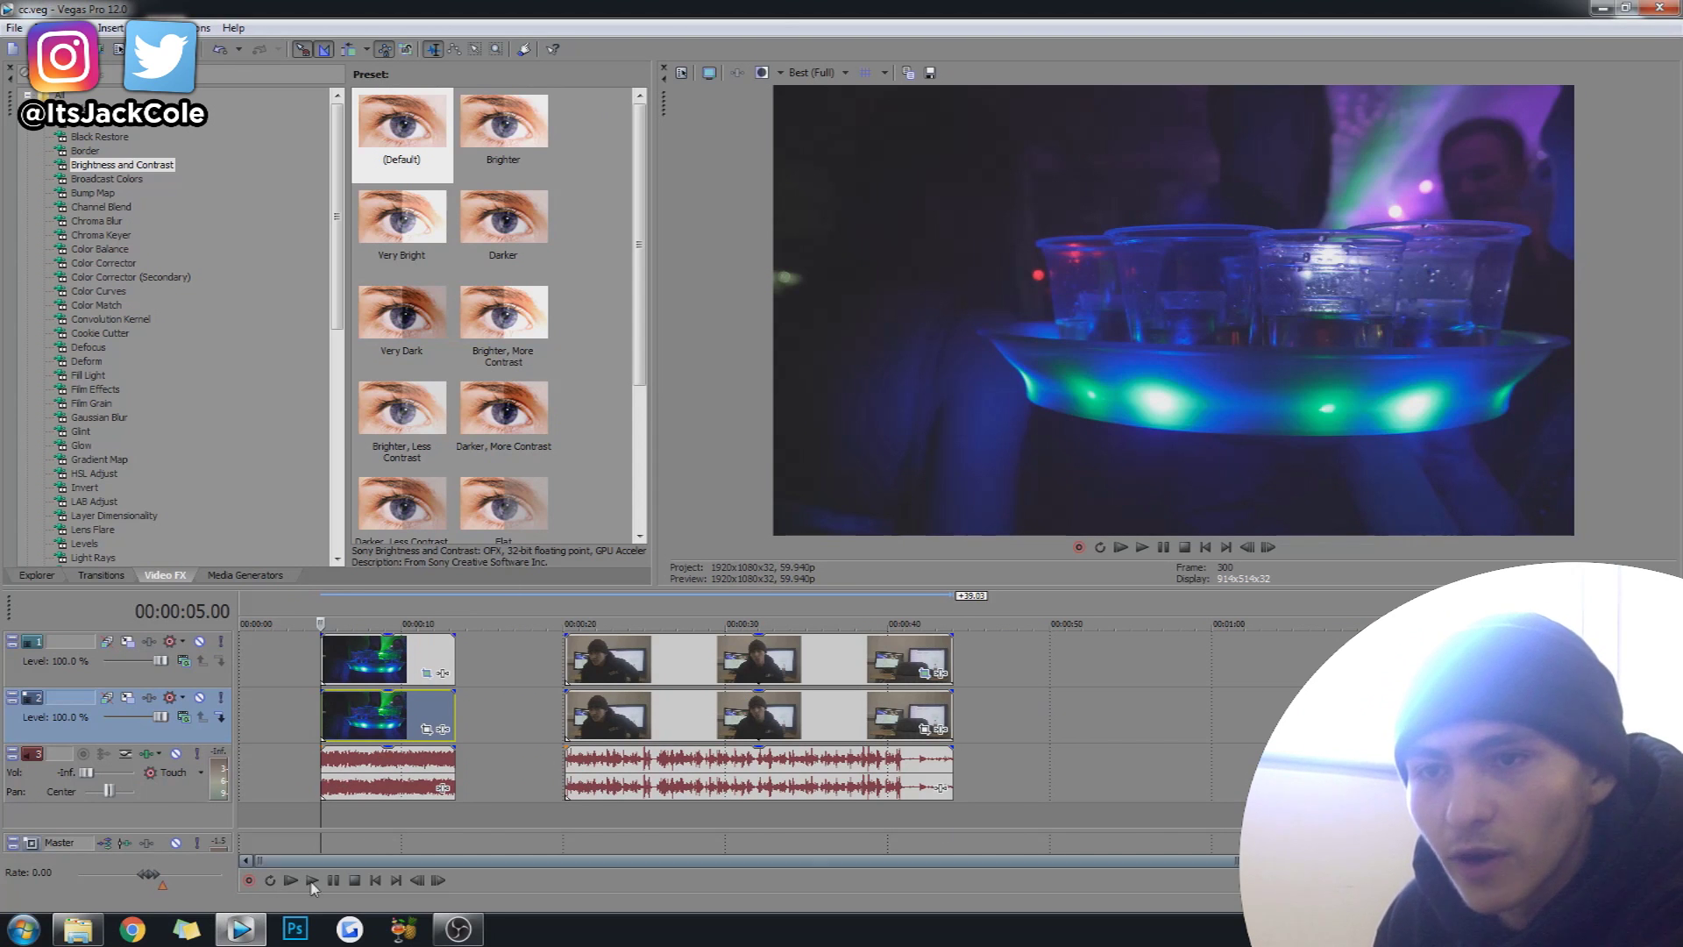
{"action": "key", "text": "space"}
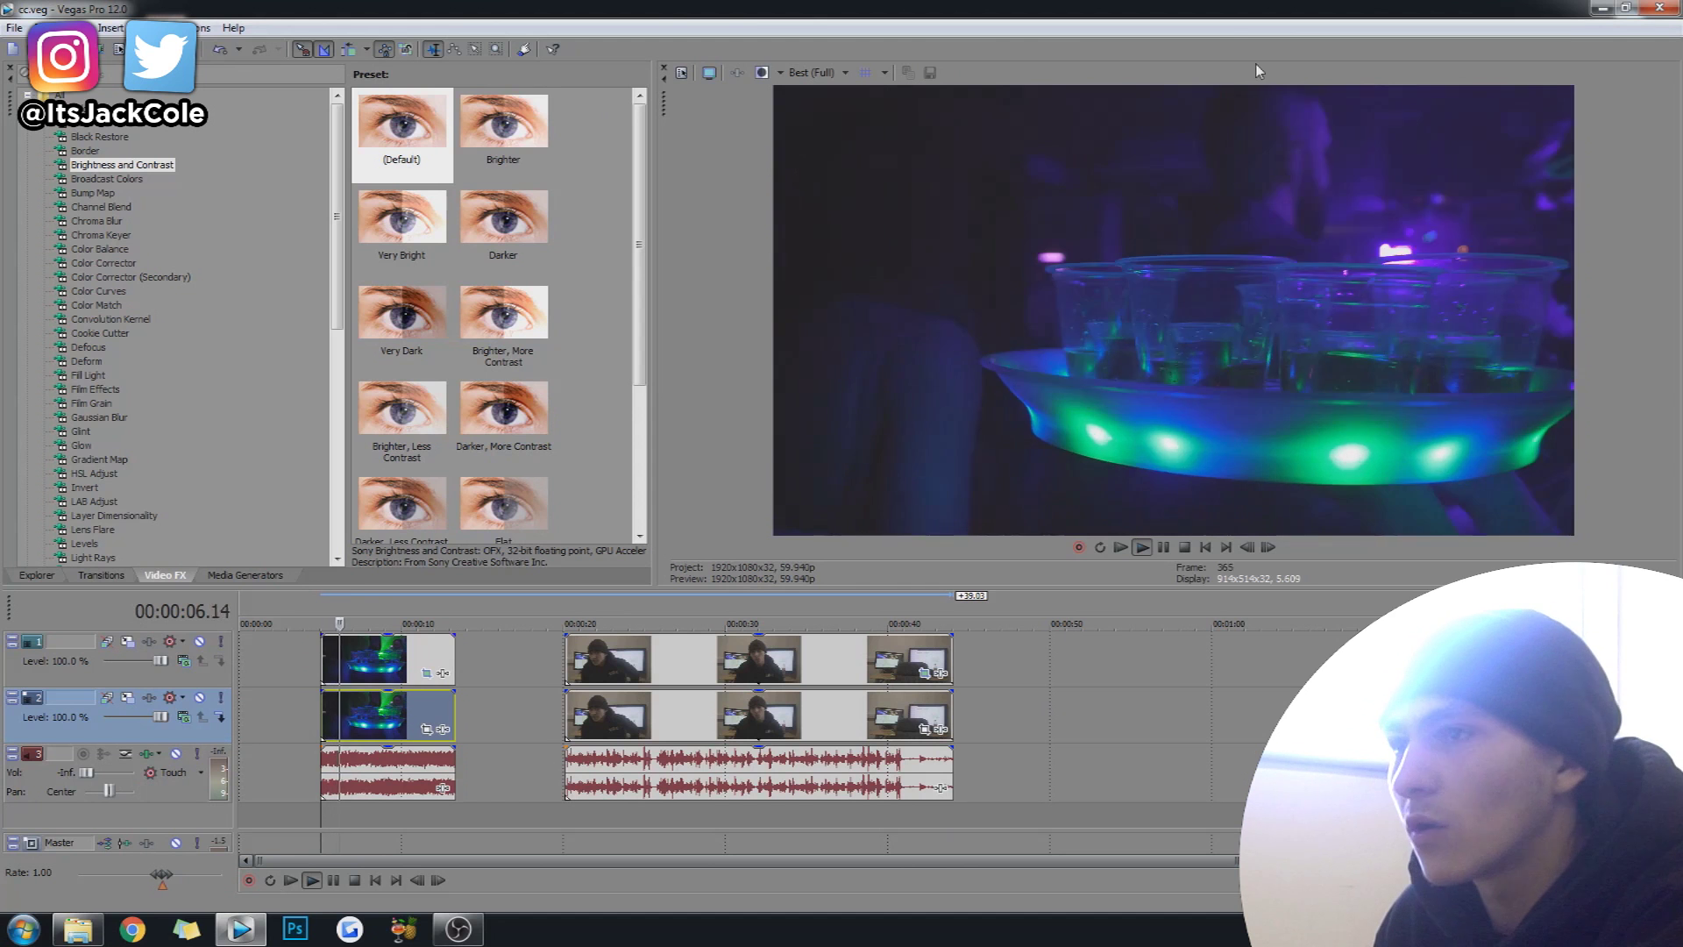
{"action": "key", "text": "space"}
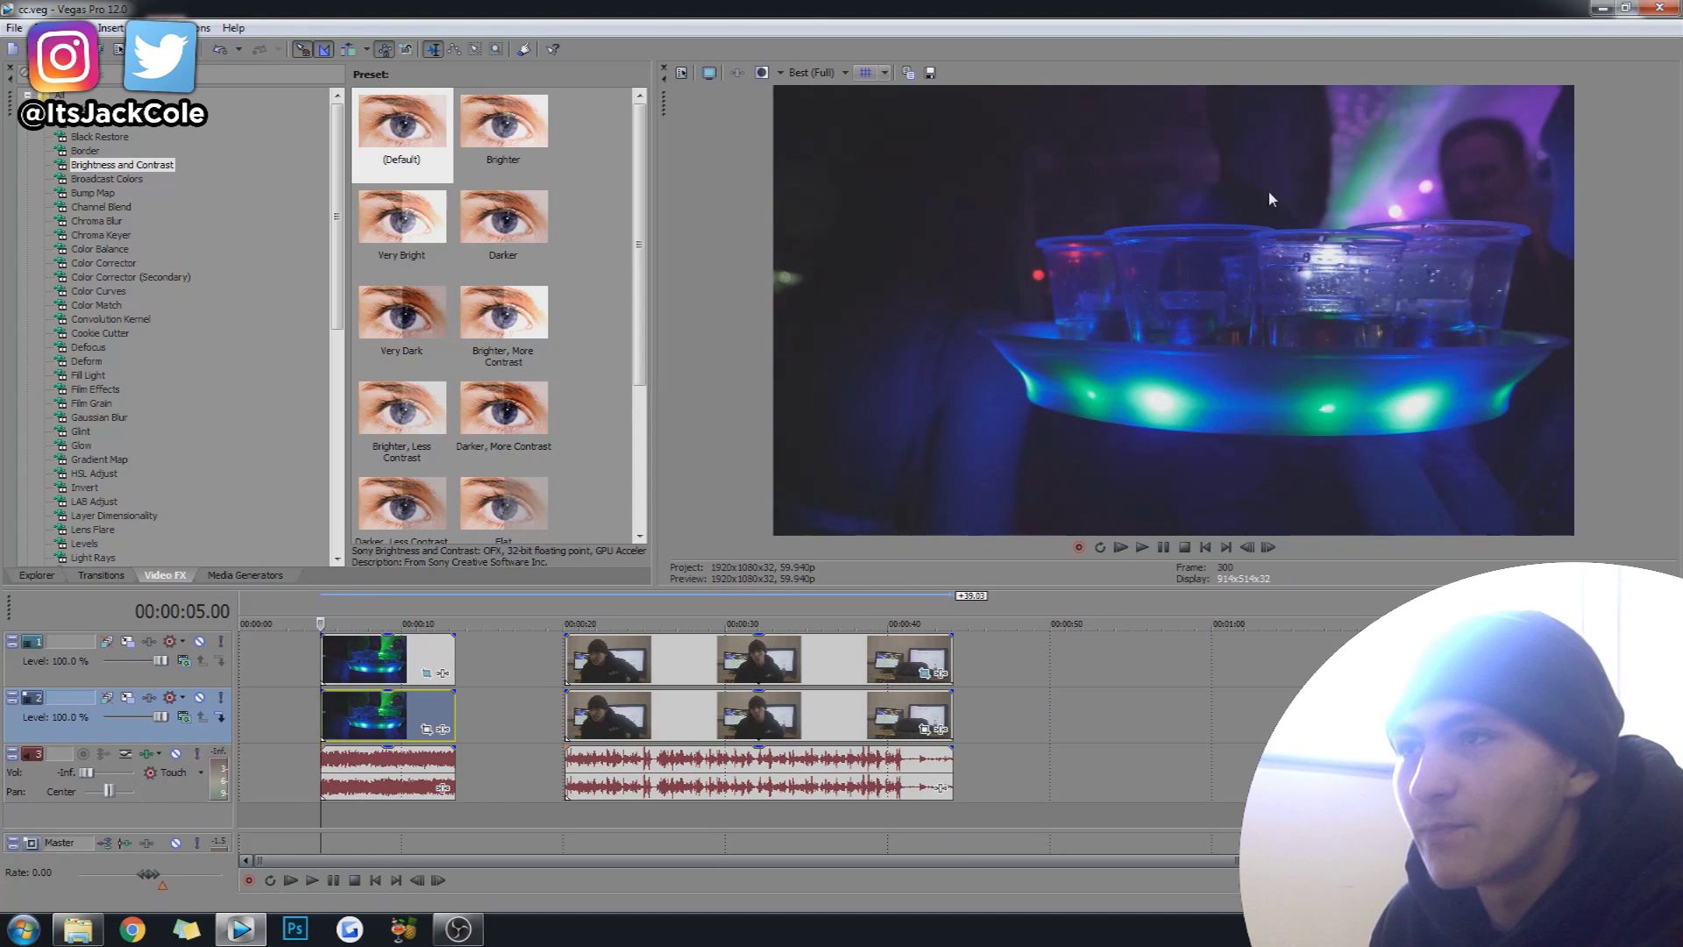
{"action": "key", "text": "space"}
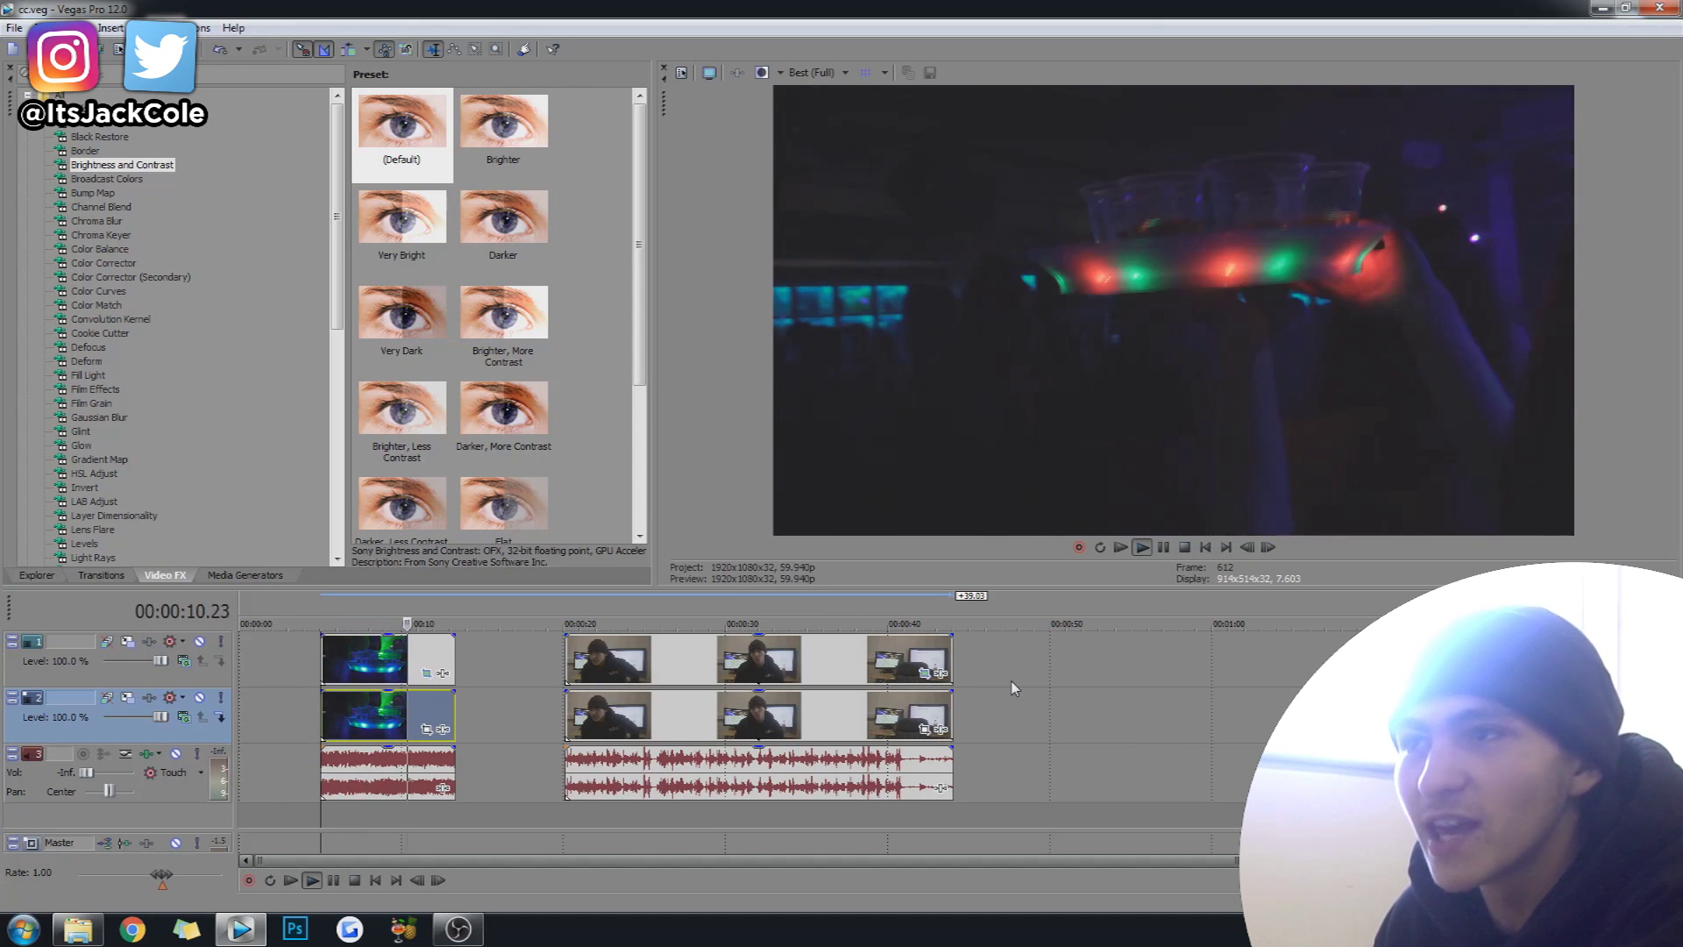
{"action": "key", "text": "space"}
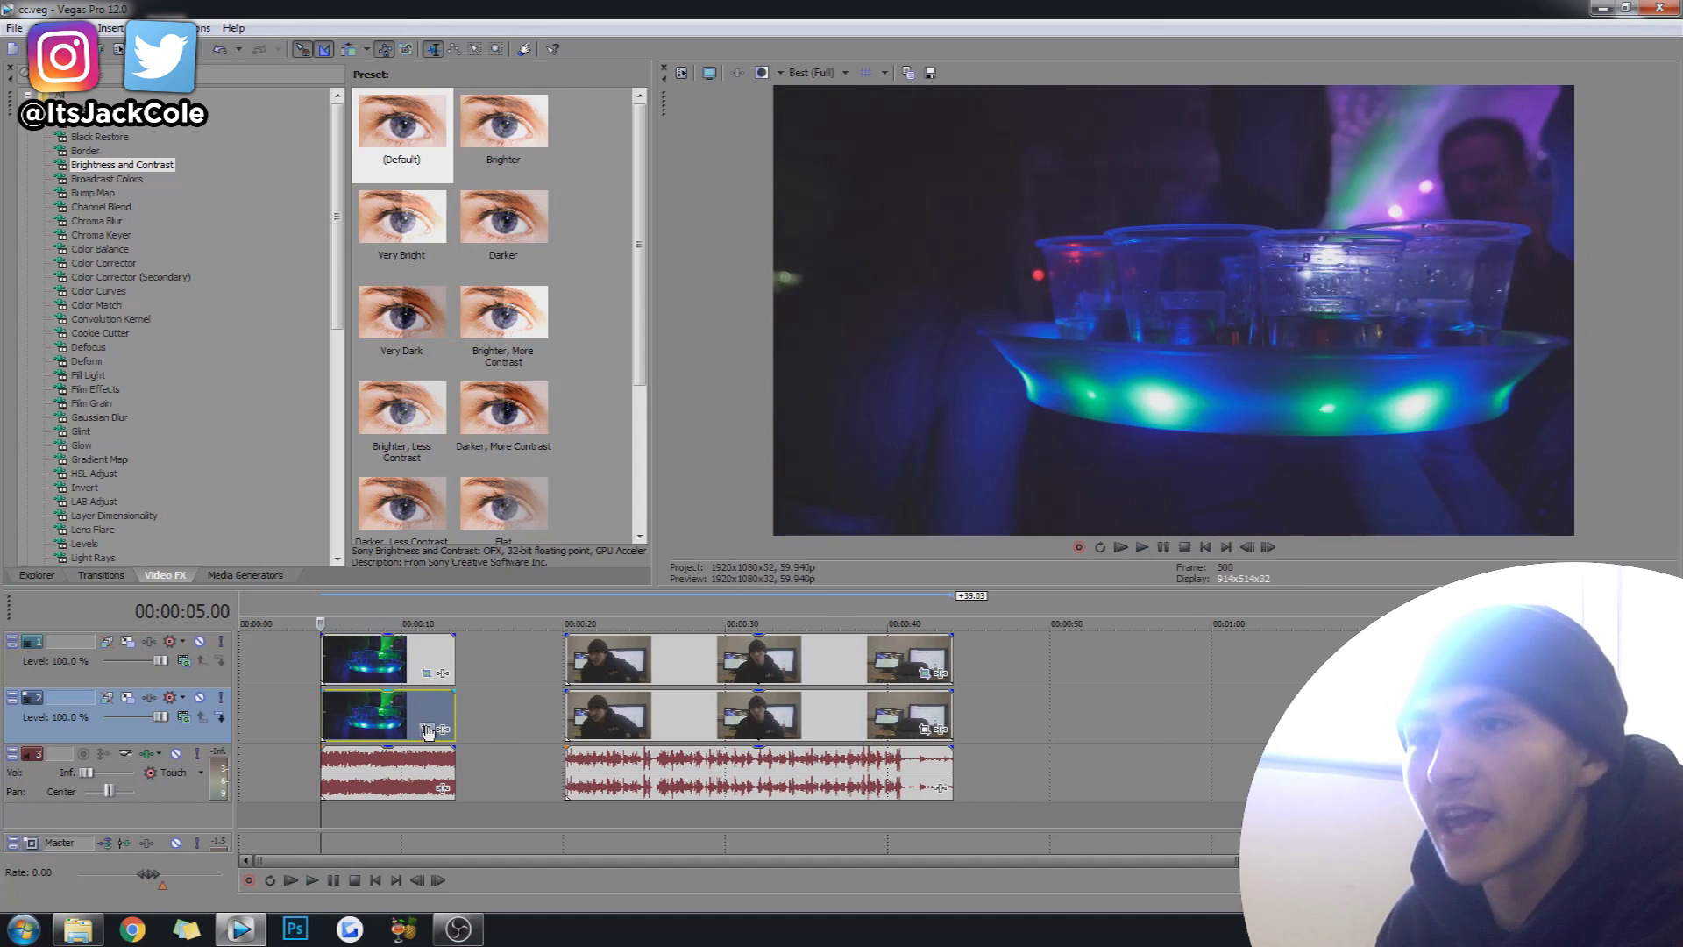
{"action": "key", "text": "Up"}
{"action": "key", "text": "Up"}
{"action": "key", "text": "Up"}
{"action": "key", "text": "Up"}
{"action": "scroll", "coordinate": [1038, 754], "scroll_direction": "down", "scroll_amount": 1}
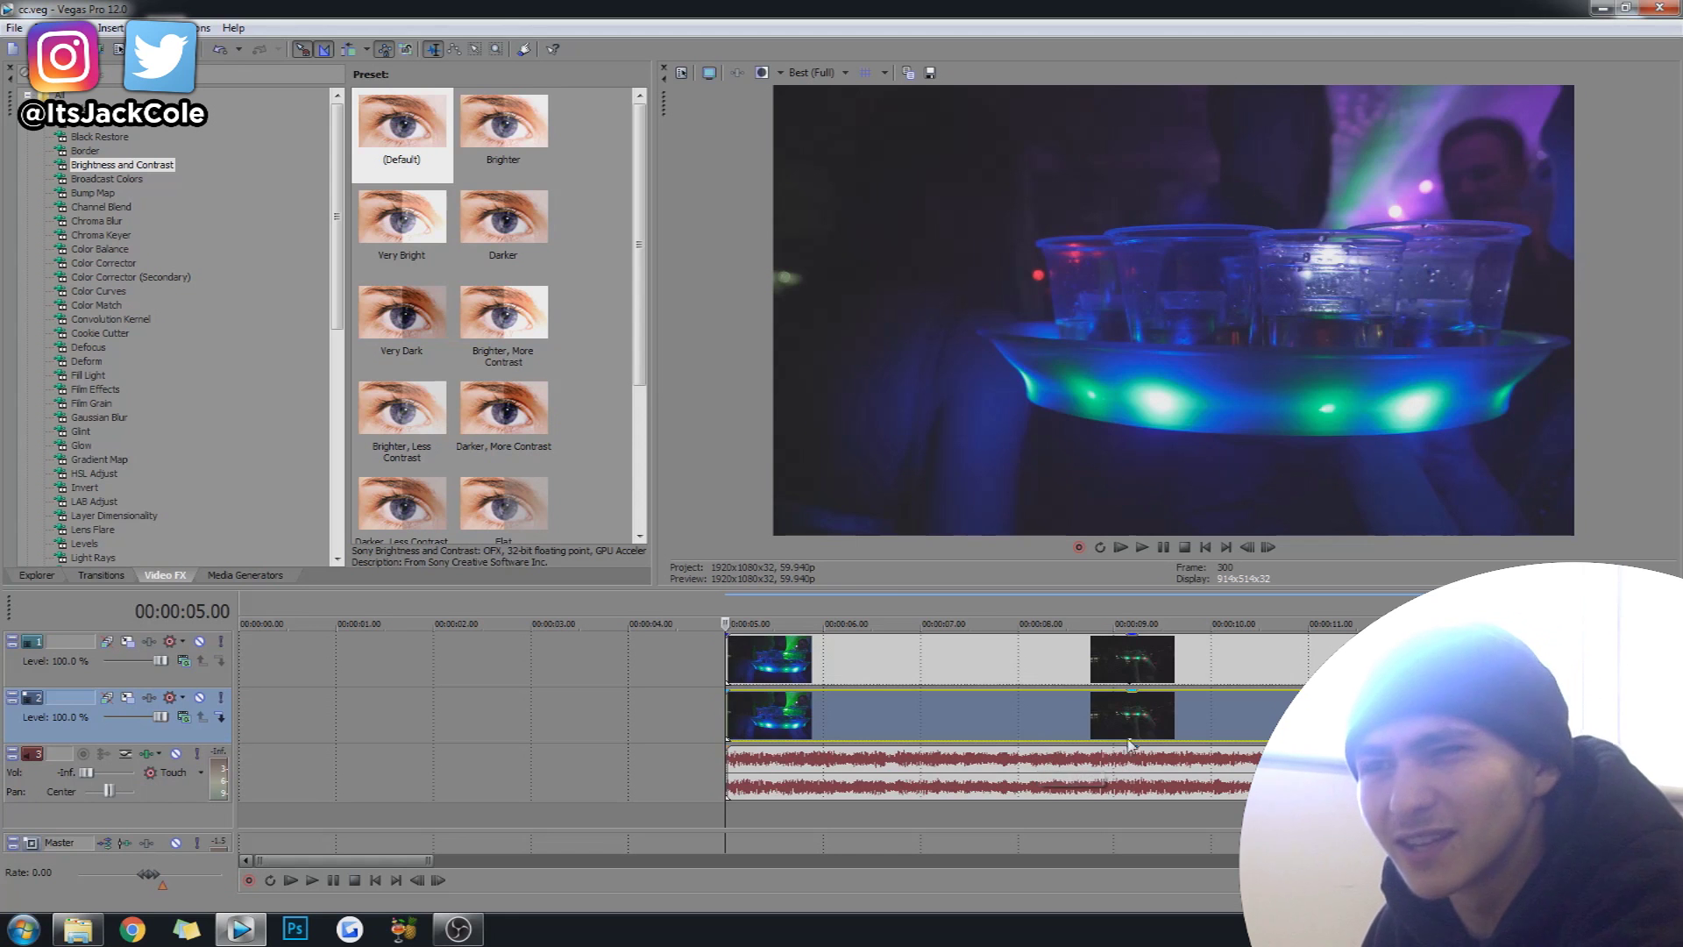
{"action": "scroll", "coordinate": [496, 717], "scroll_direction": "down", "scroll_amount": 1}
{"action": "left_click", "coordinate": [495, 717]}
{"action": "mouse_move", "coordinate": [495, 717]}
{"action": "left_mouse_down"}
{"action": "mouse_move", "coordinate": [517, 715]}
{"action": "mouse_move", "coordinate": [487, 713]}
{"action": "left_mouse_up"}
{"action": "key", "text": "space"}
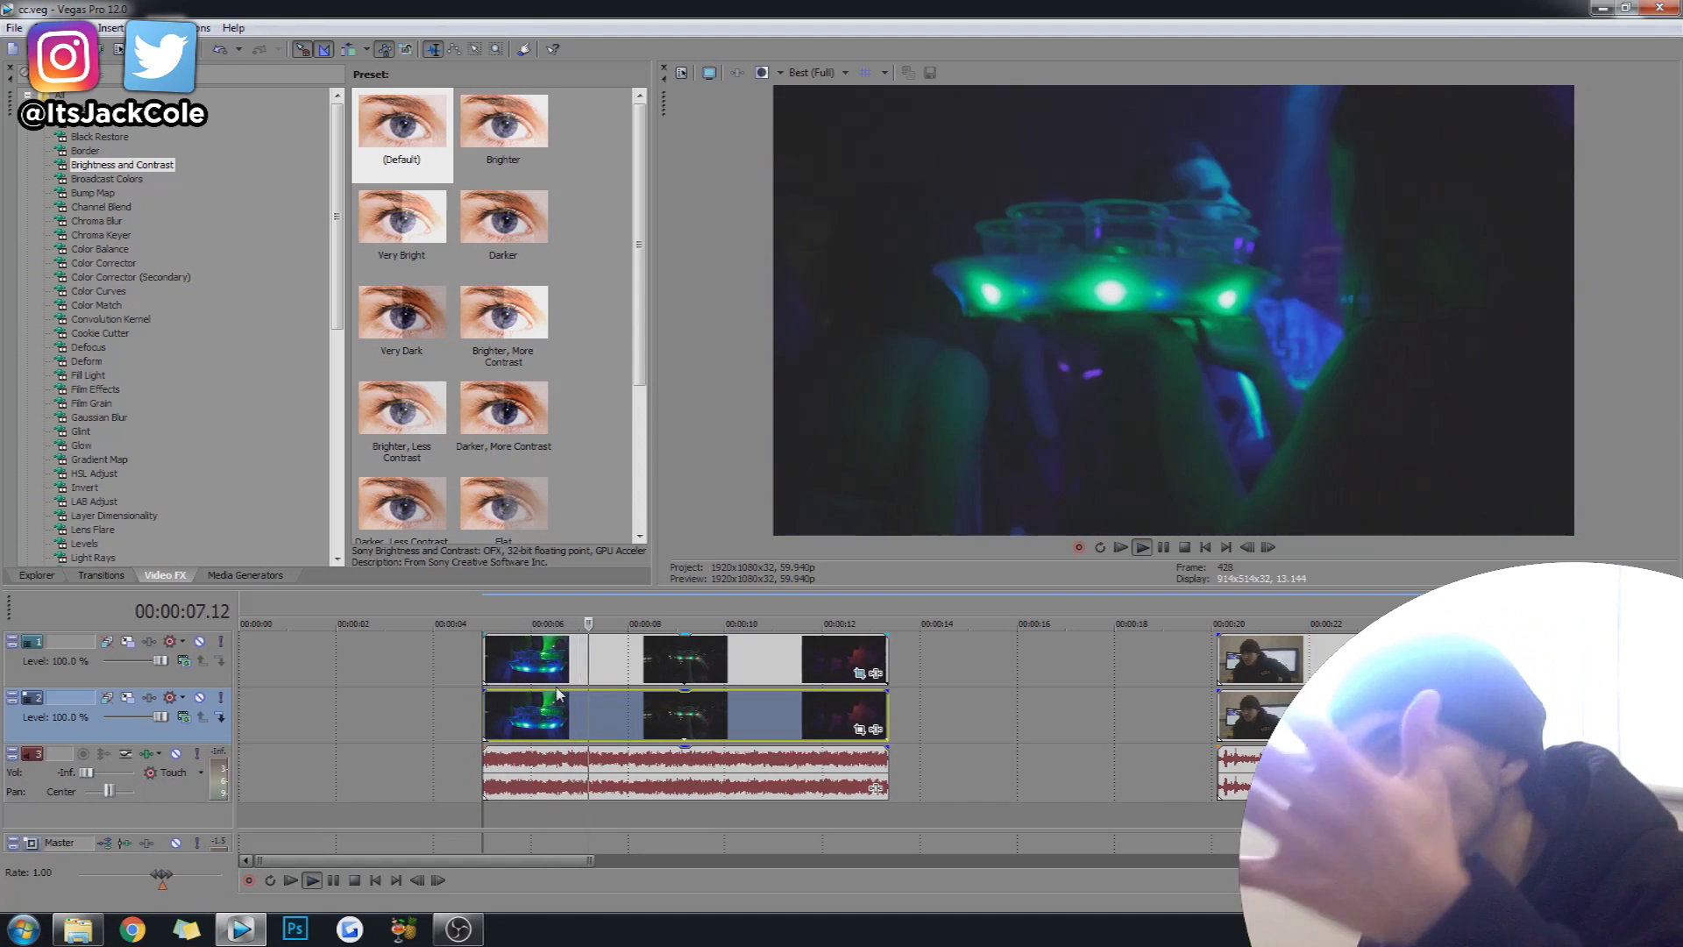
{"action": "key", "text": "space"}
- Disable resampling on both stacked copies of the nightclub clip on video tracks 1 and 2
{"action": "left_click", "coordinate": [664, 677]}
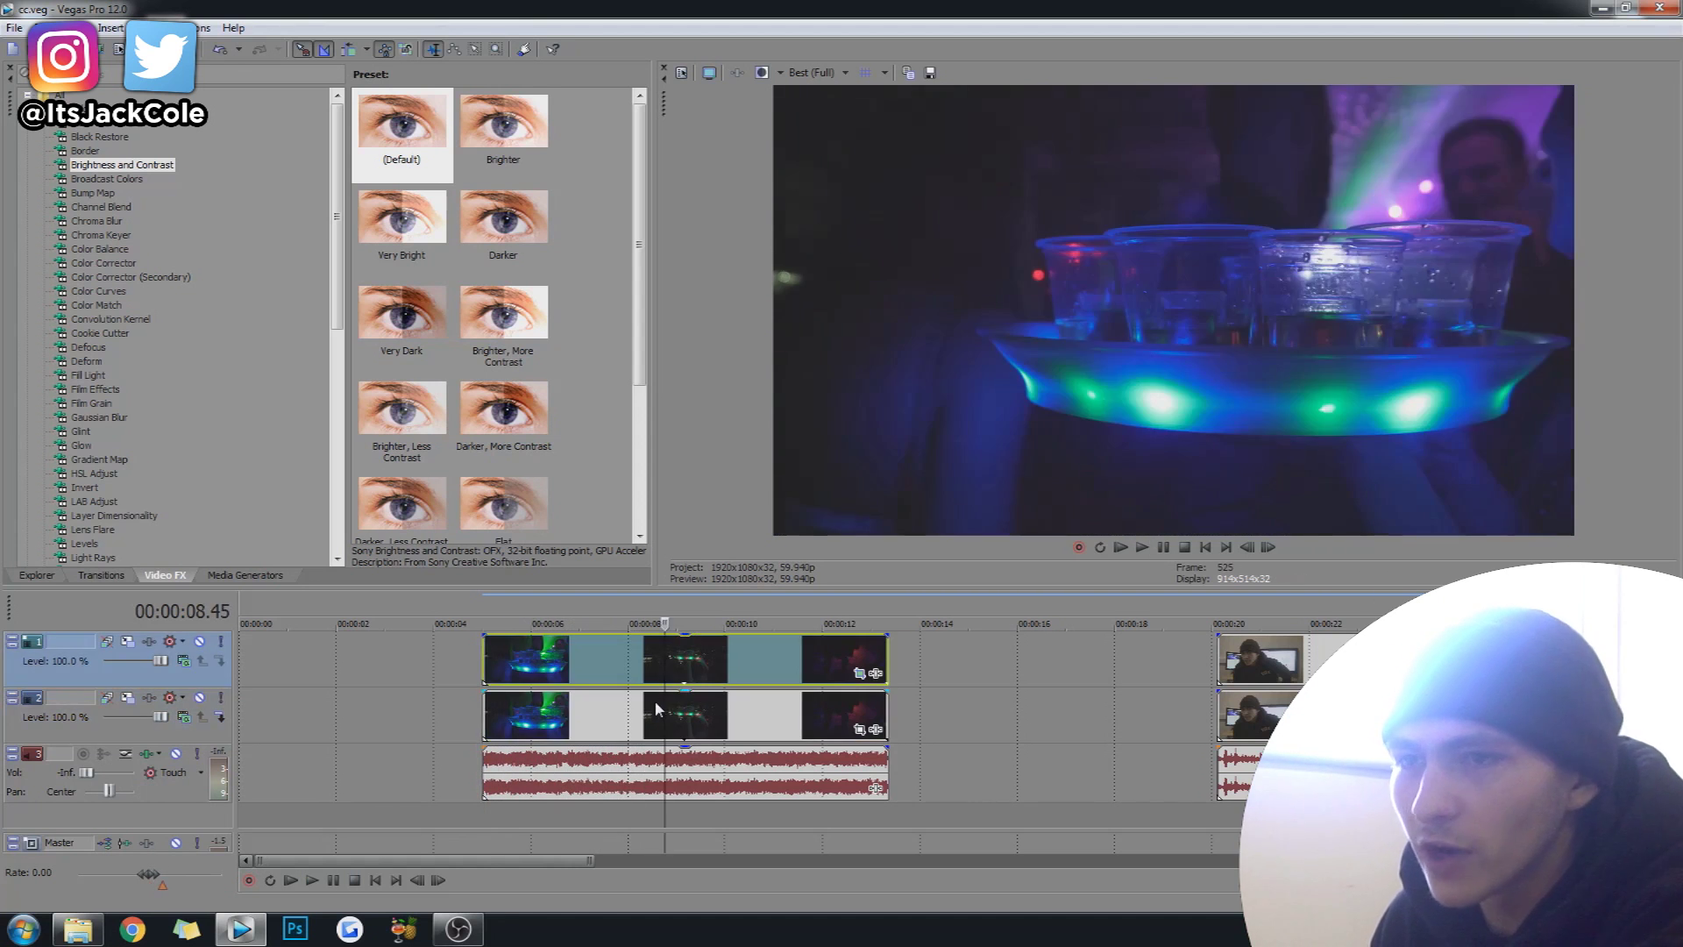
{"action": "right_click", "coordinate": [655, 702]}
{"action": "mouse_move", "coordinate": [867, 557]}
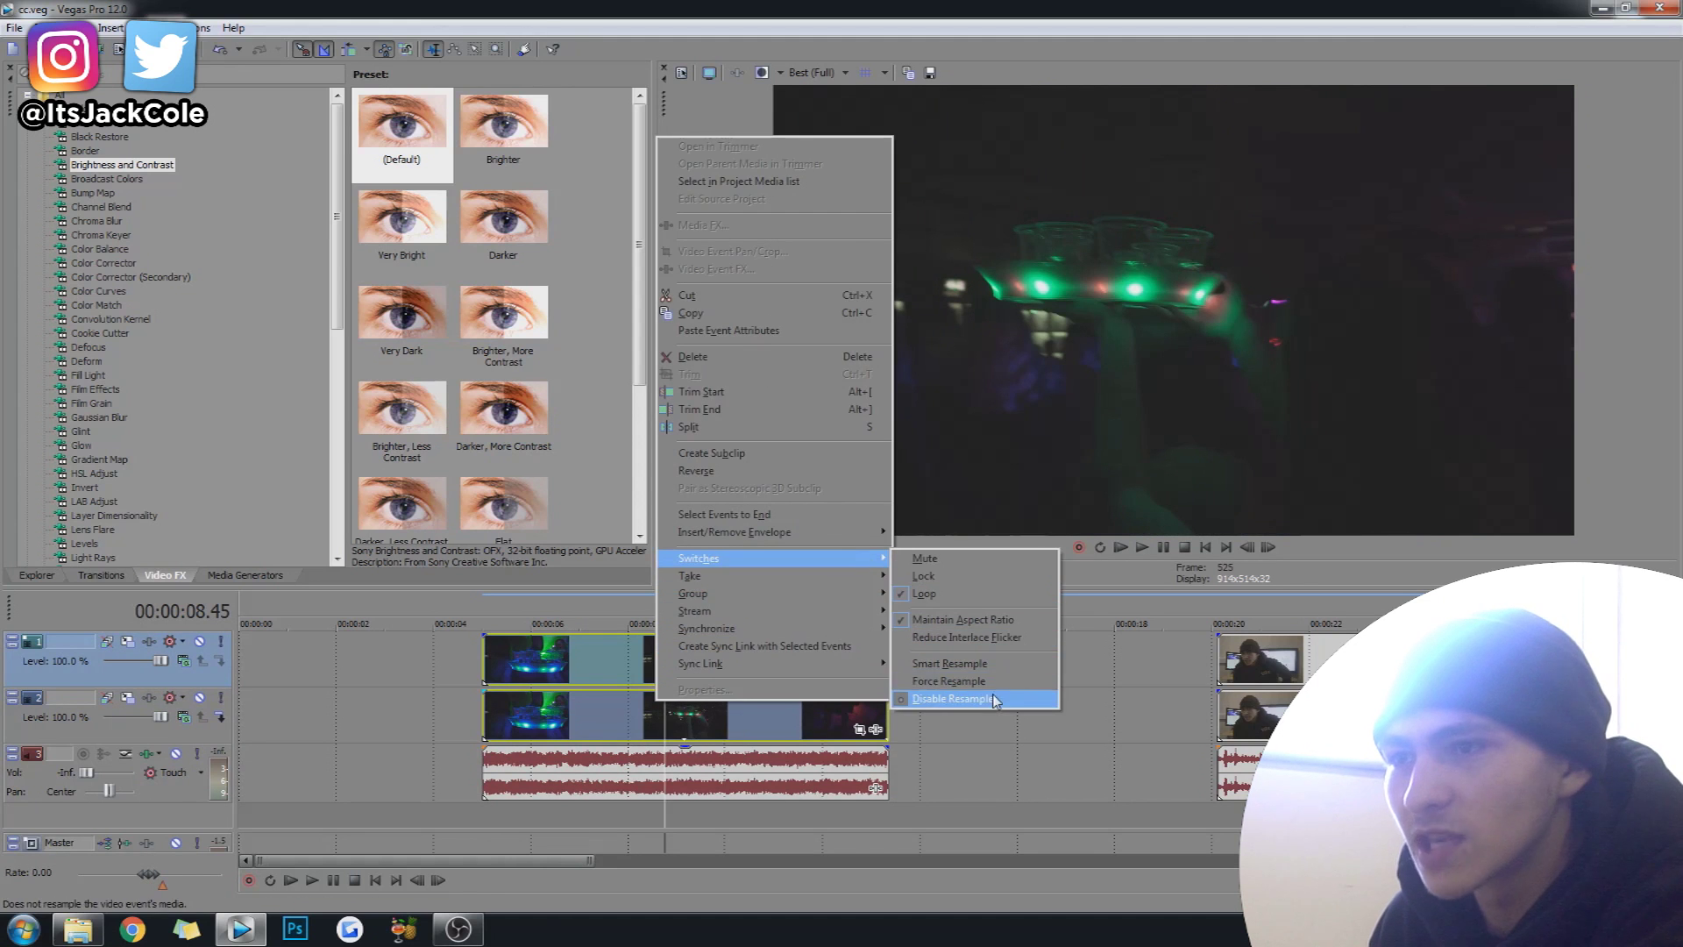
{"action": "left_click", "coordinate": [951, 698]}
{"action": "left_click", "coordinate": [647, 715]}
- Play the talking-head clip that starts near 00:00:20 to review its flat footage
{"action": "left_click", "coordinate": [1225, 716]}
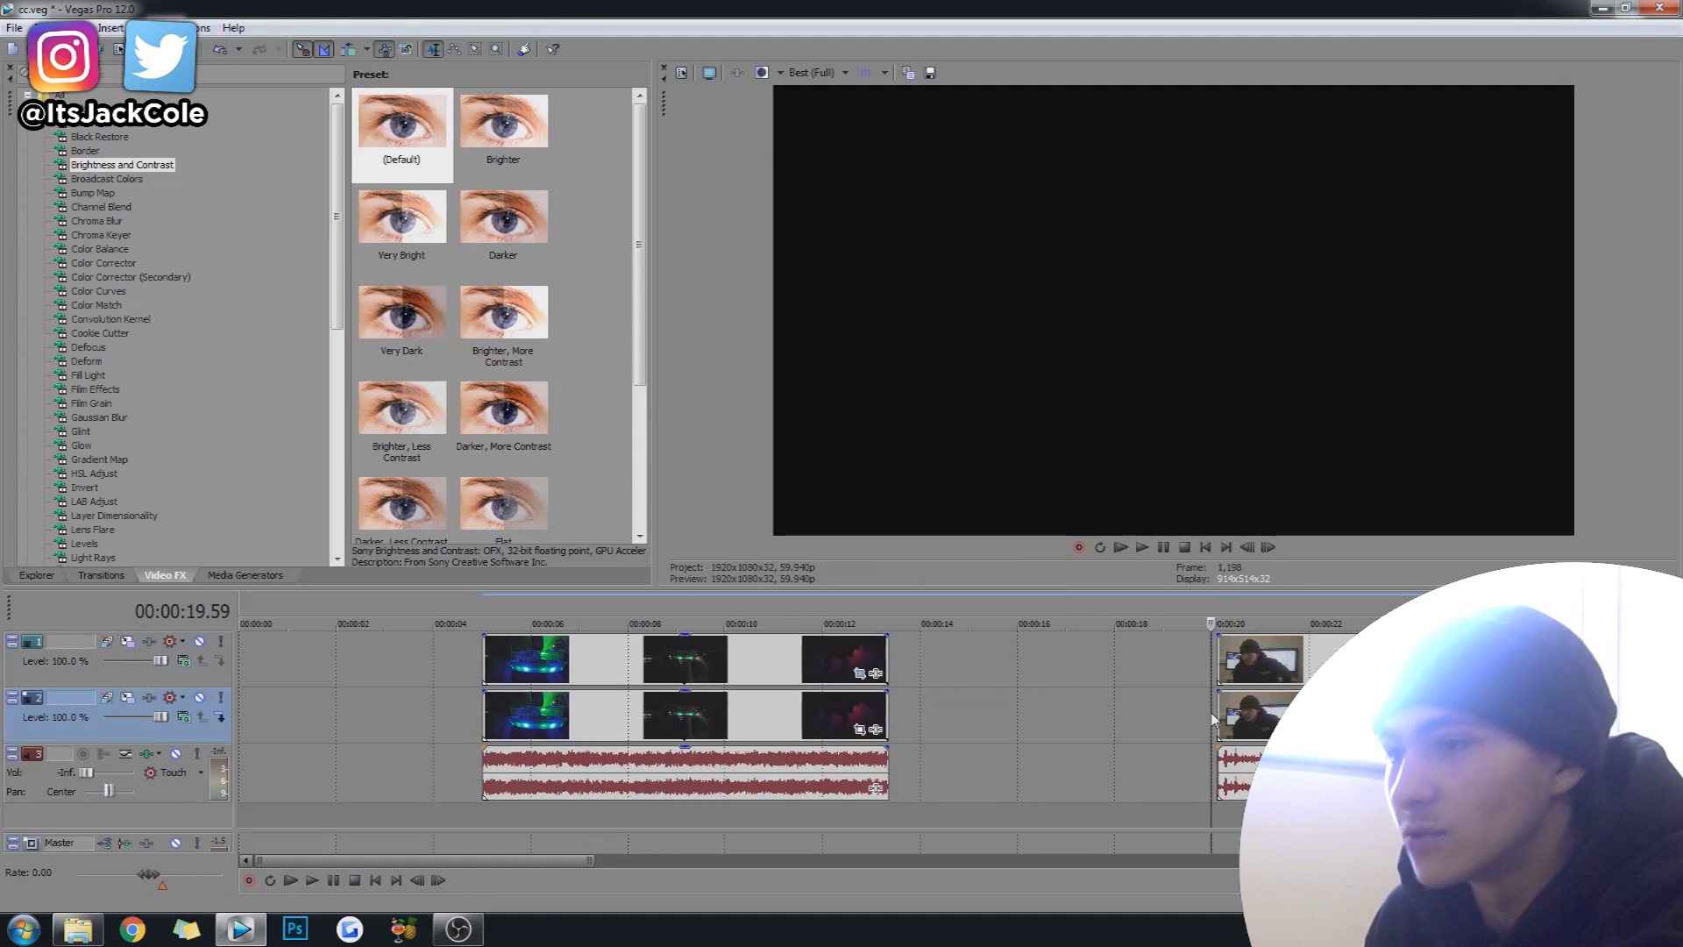
{"action": "scroll", "coordinate": [1223, 713], "scroll_direction": "down", "scroll_amount": 3}
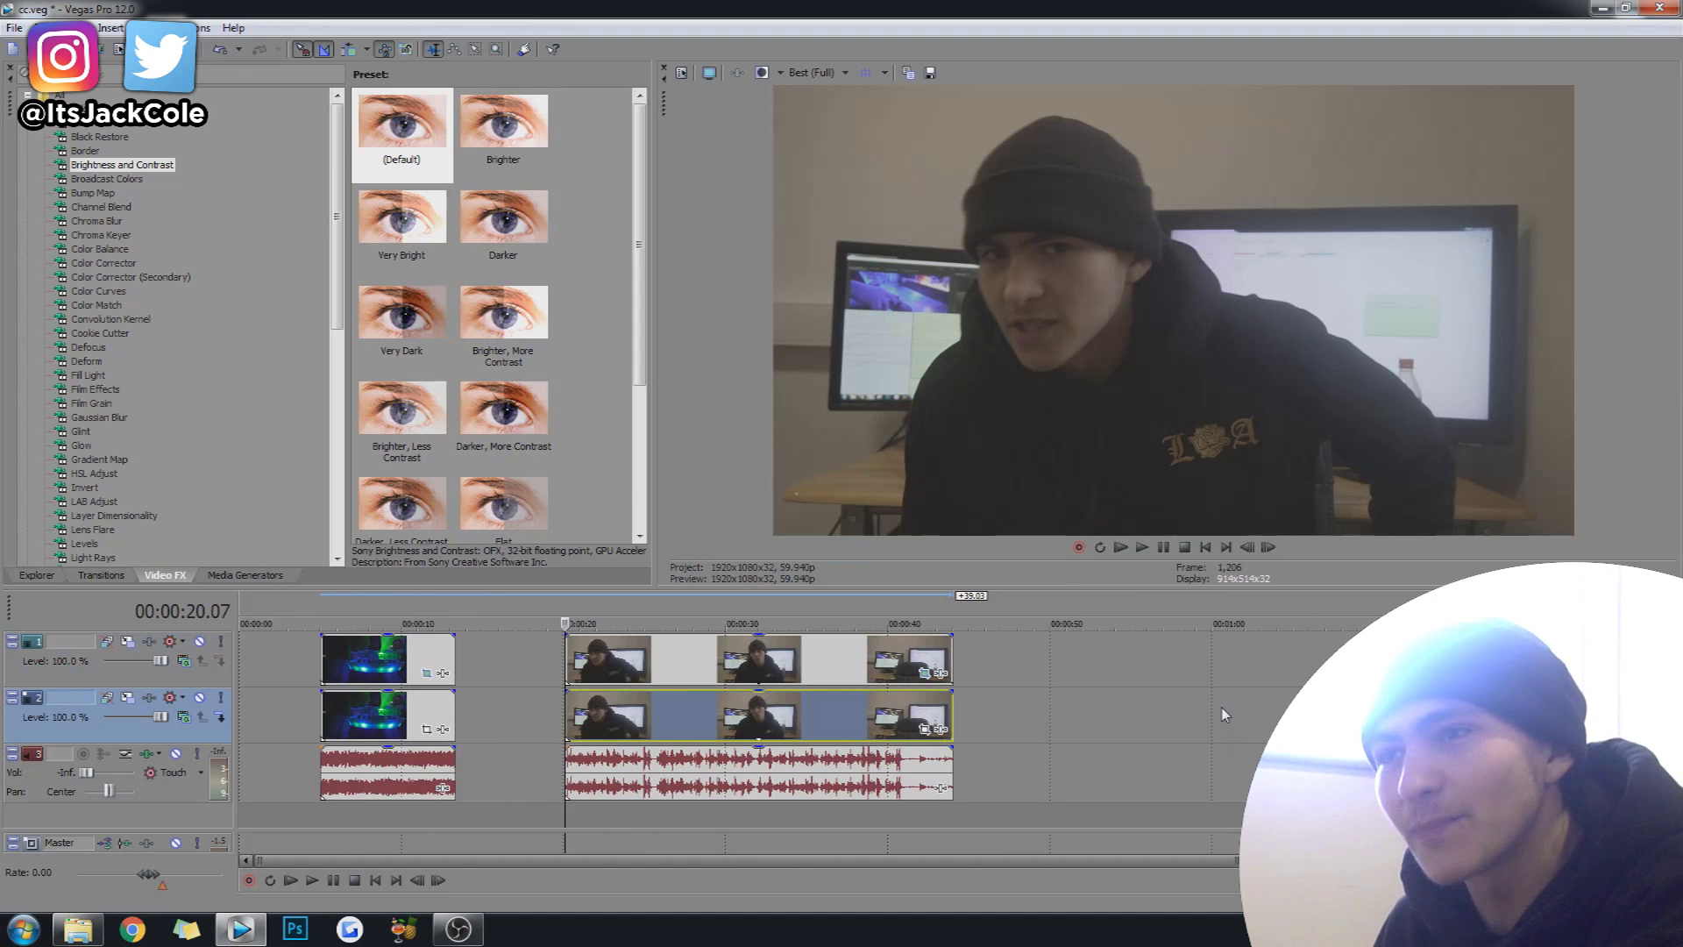
{"action": "scroll", "coordinate": [1088, 737], "scroll_direction": "up", "scroll_amount": 3}
{"action": "key", "text": "space"}
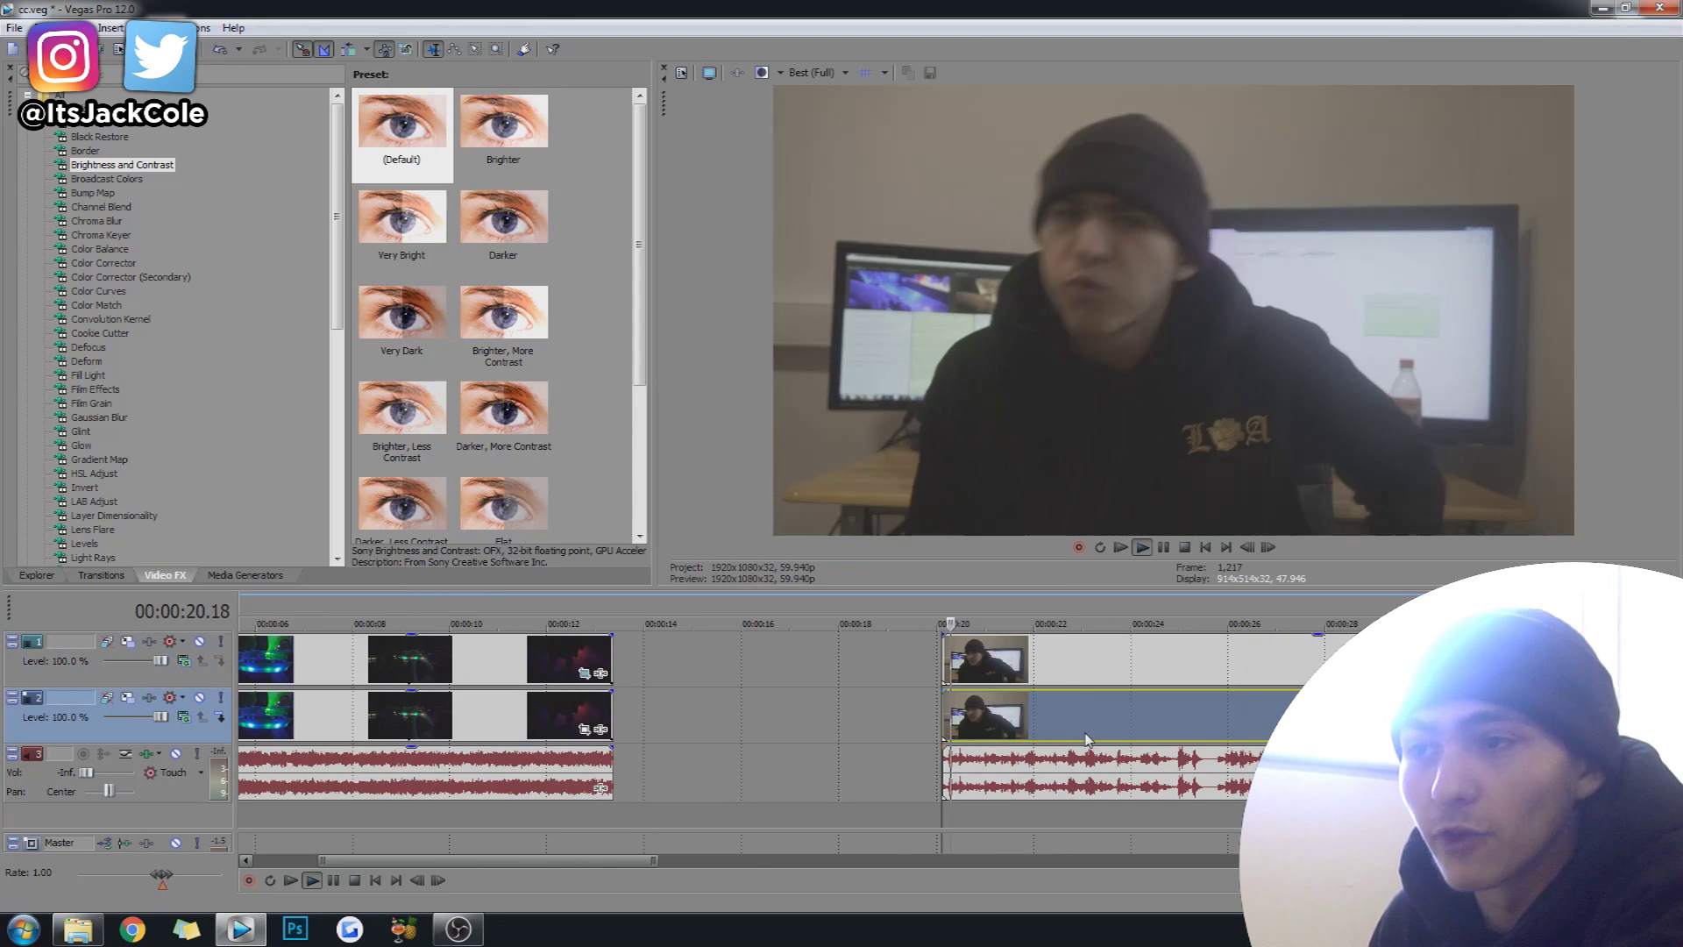
{"action": "scroll", "coordinate": [1087, 739], "scroll_direction": "down", "scroll_amount": 3}
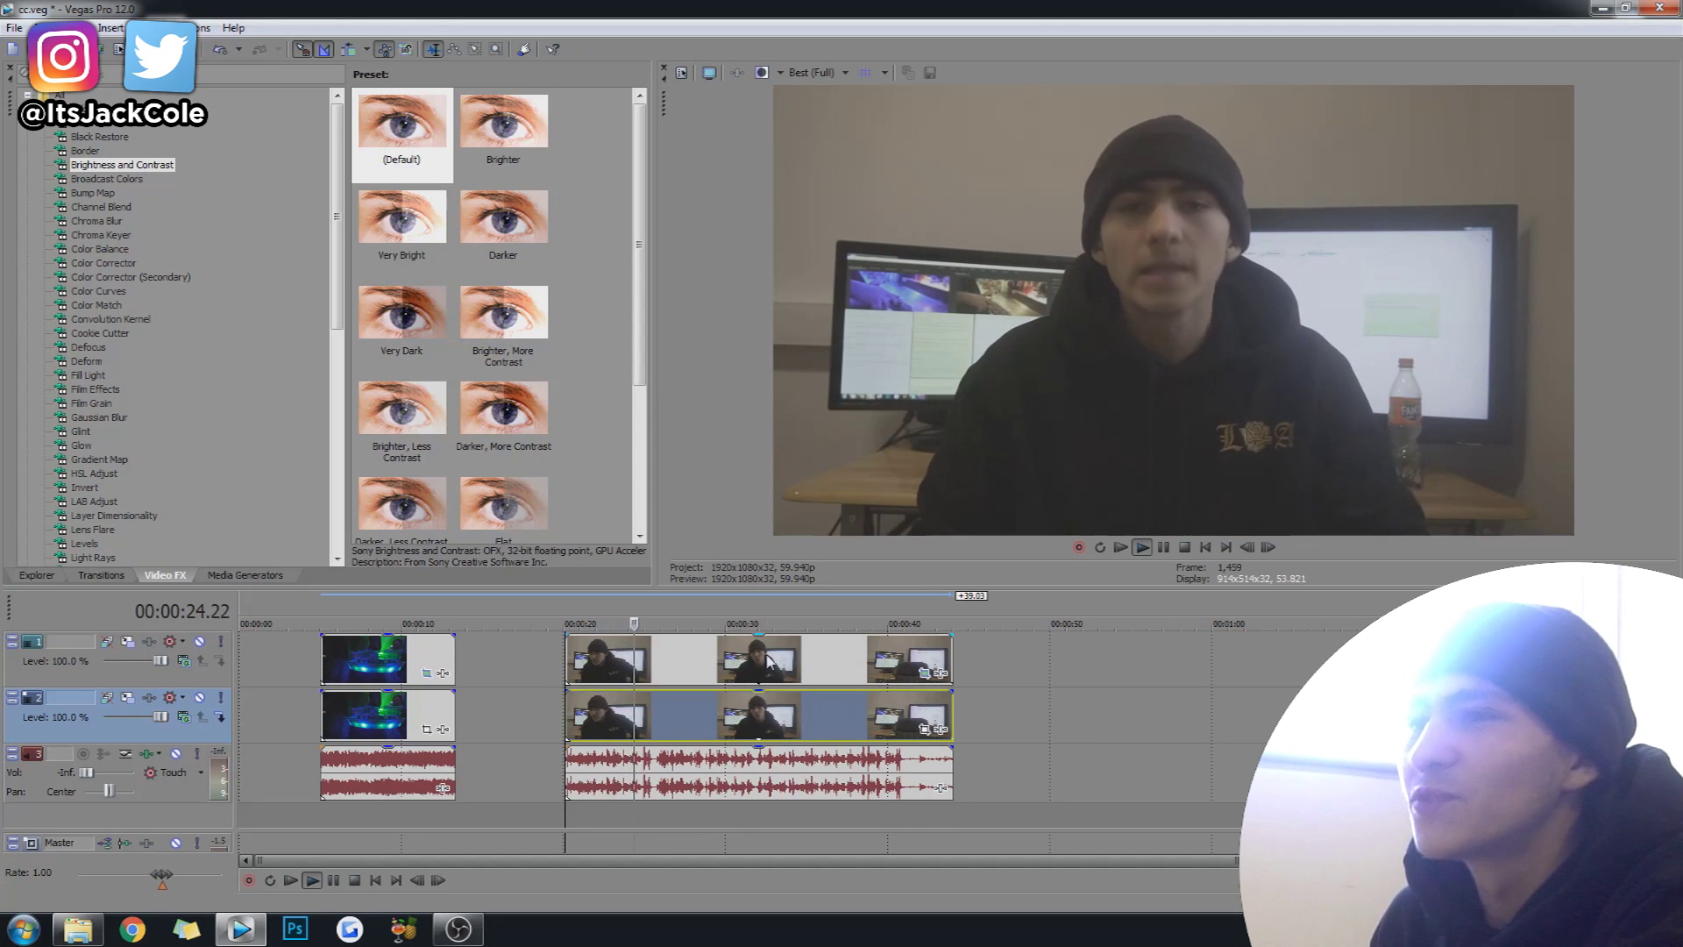
{"action": "key", "text": "space"}
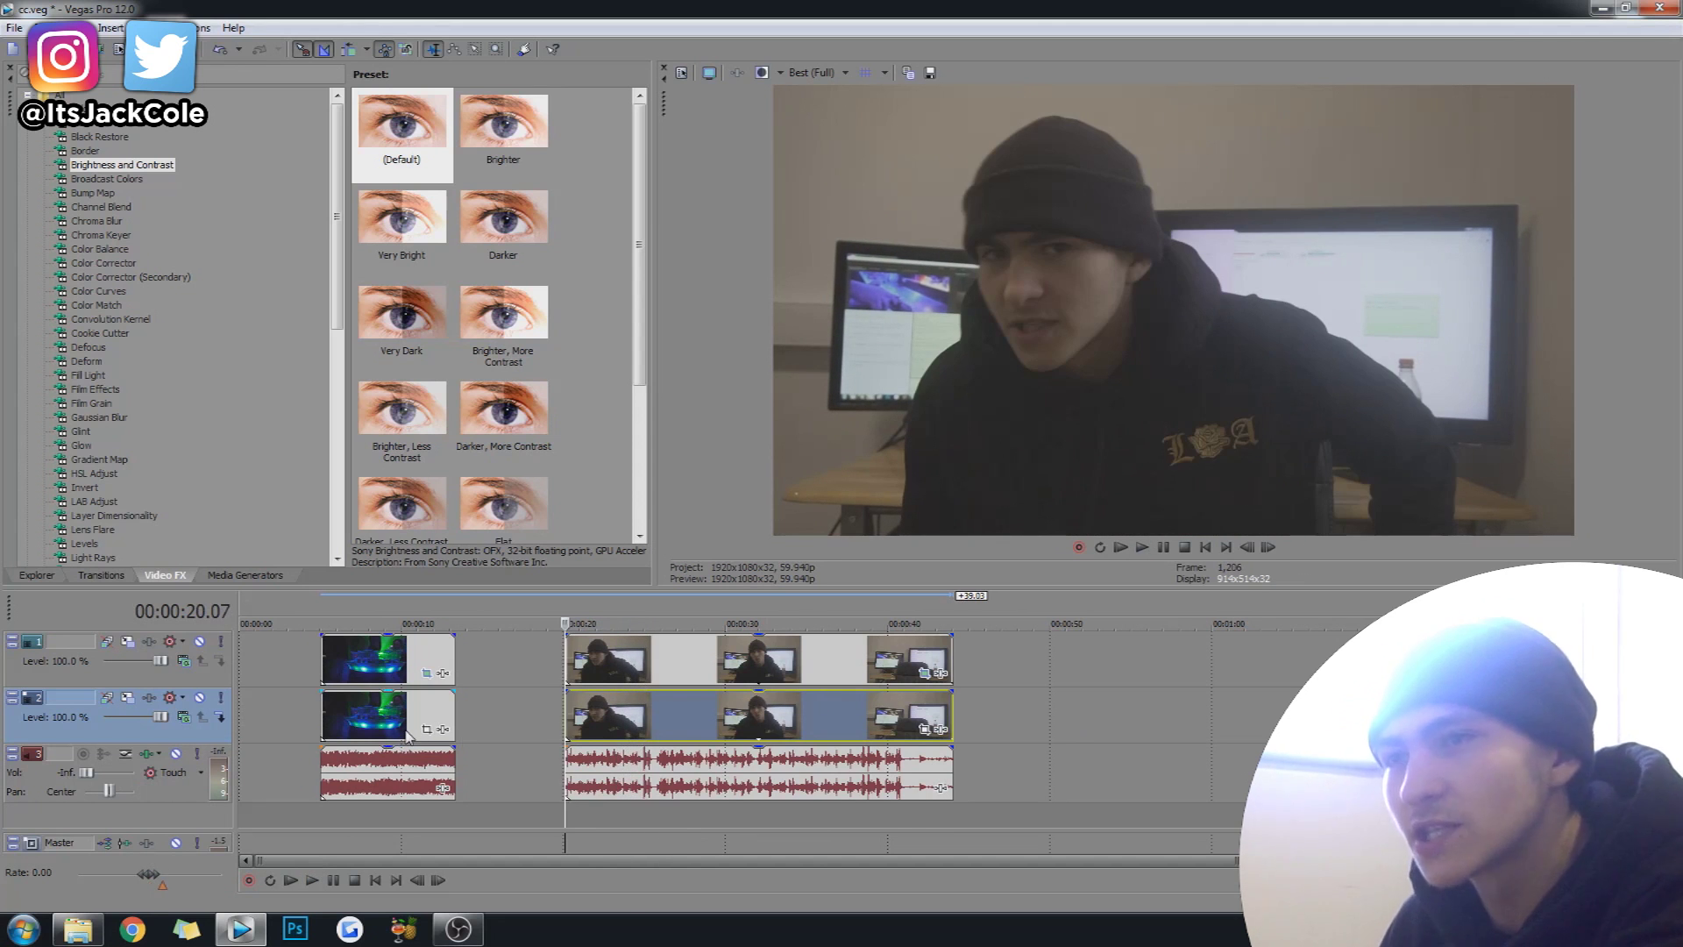
- Compare the opening frames of the nightclub and talking-head clips, and check frames in the nightclub clip's two stacked copies
{"action": "left_click", "coordinate": [320, 712]}
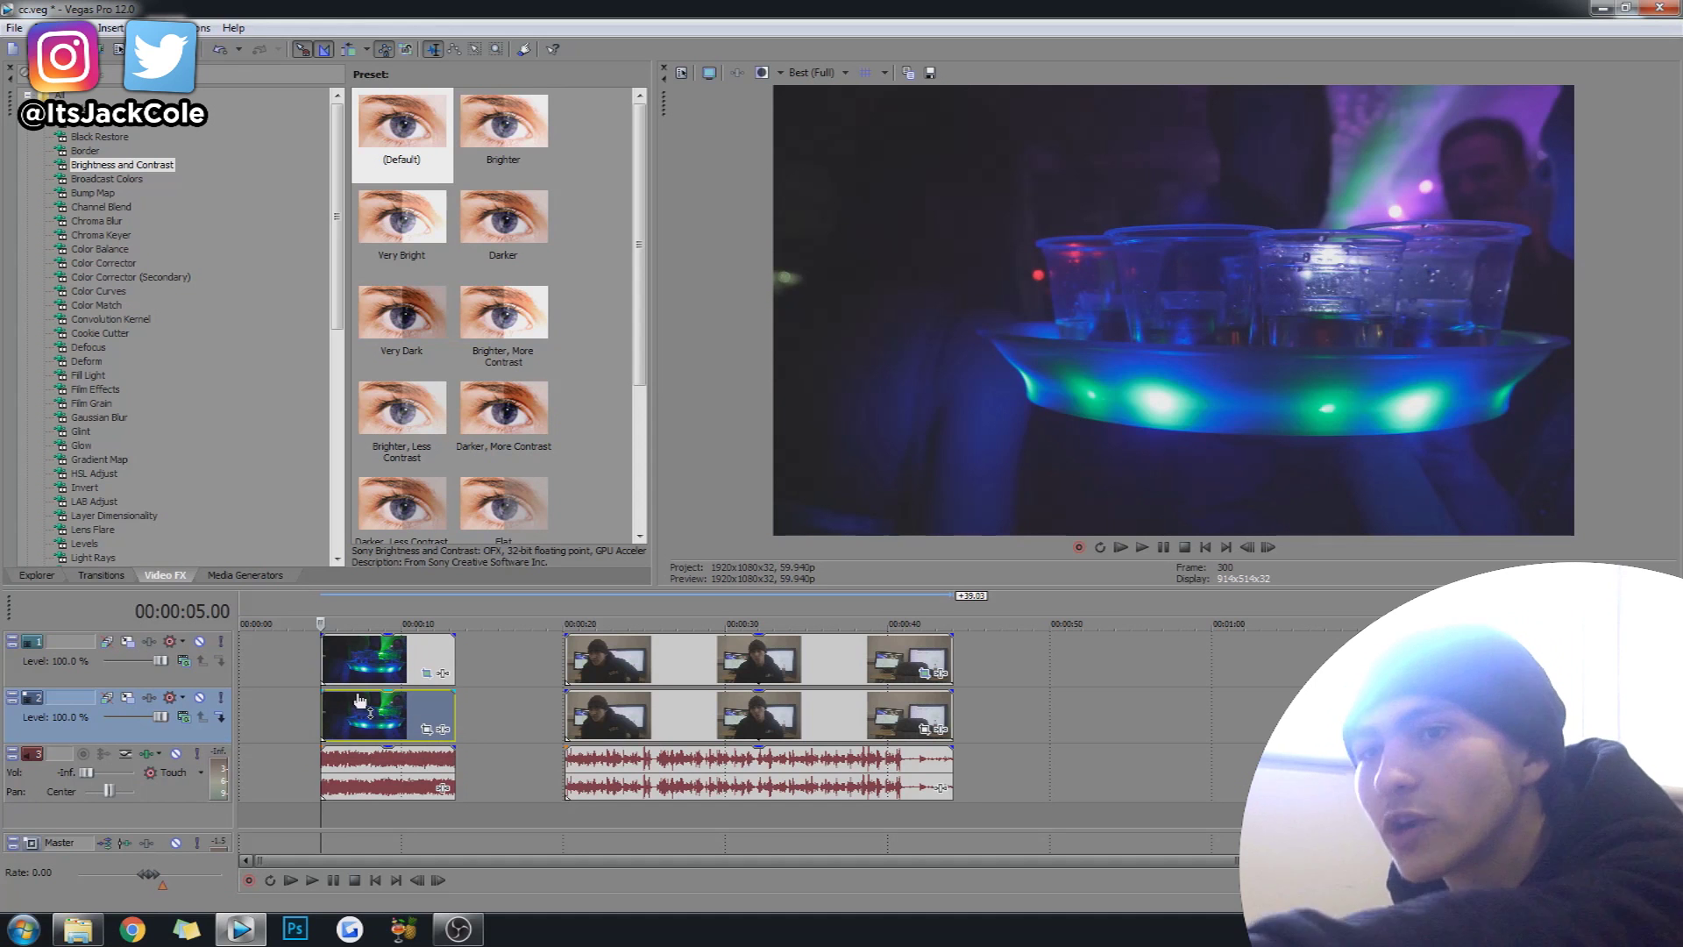
{"action": "left_click", "coordinate": [568, 710]}
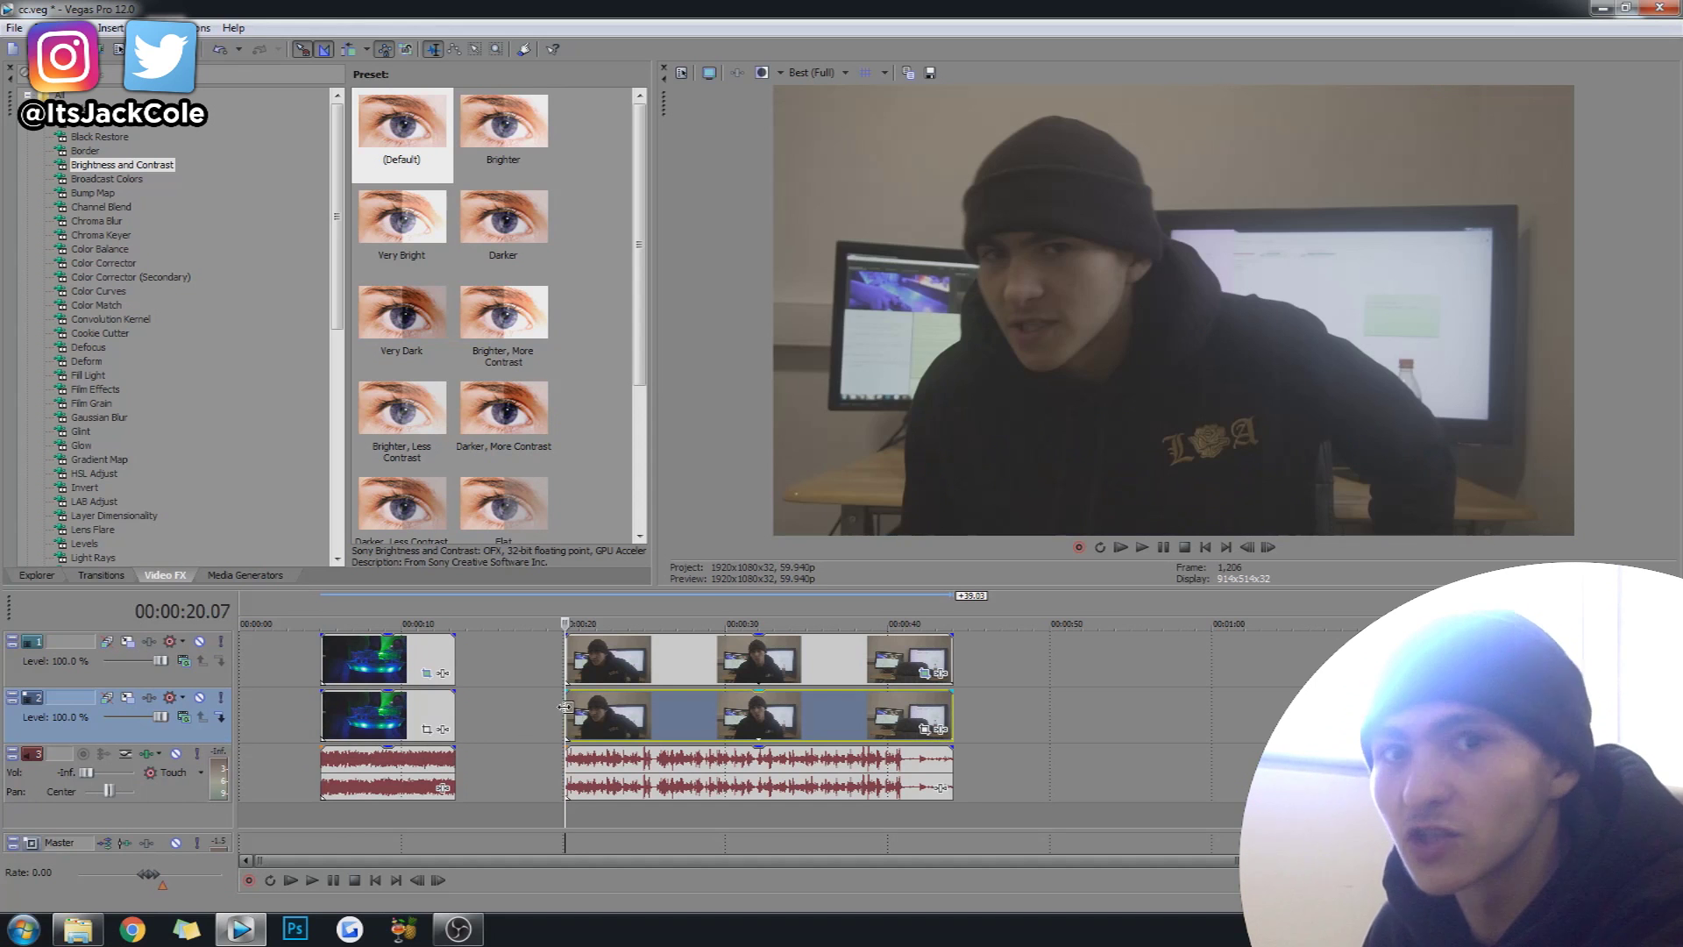
{"action": "left_click", "coordinate": [338, 697]}
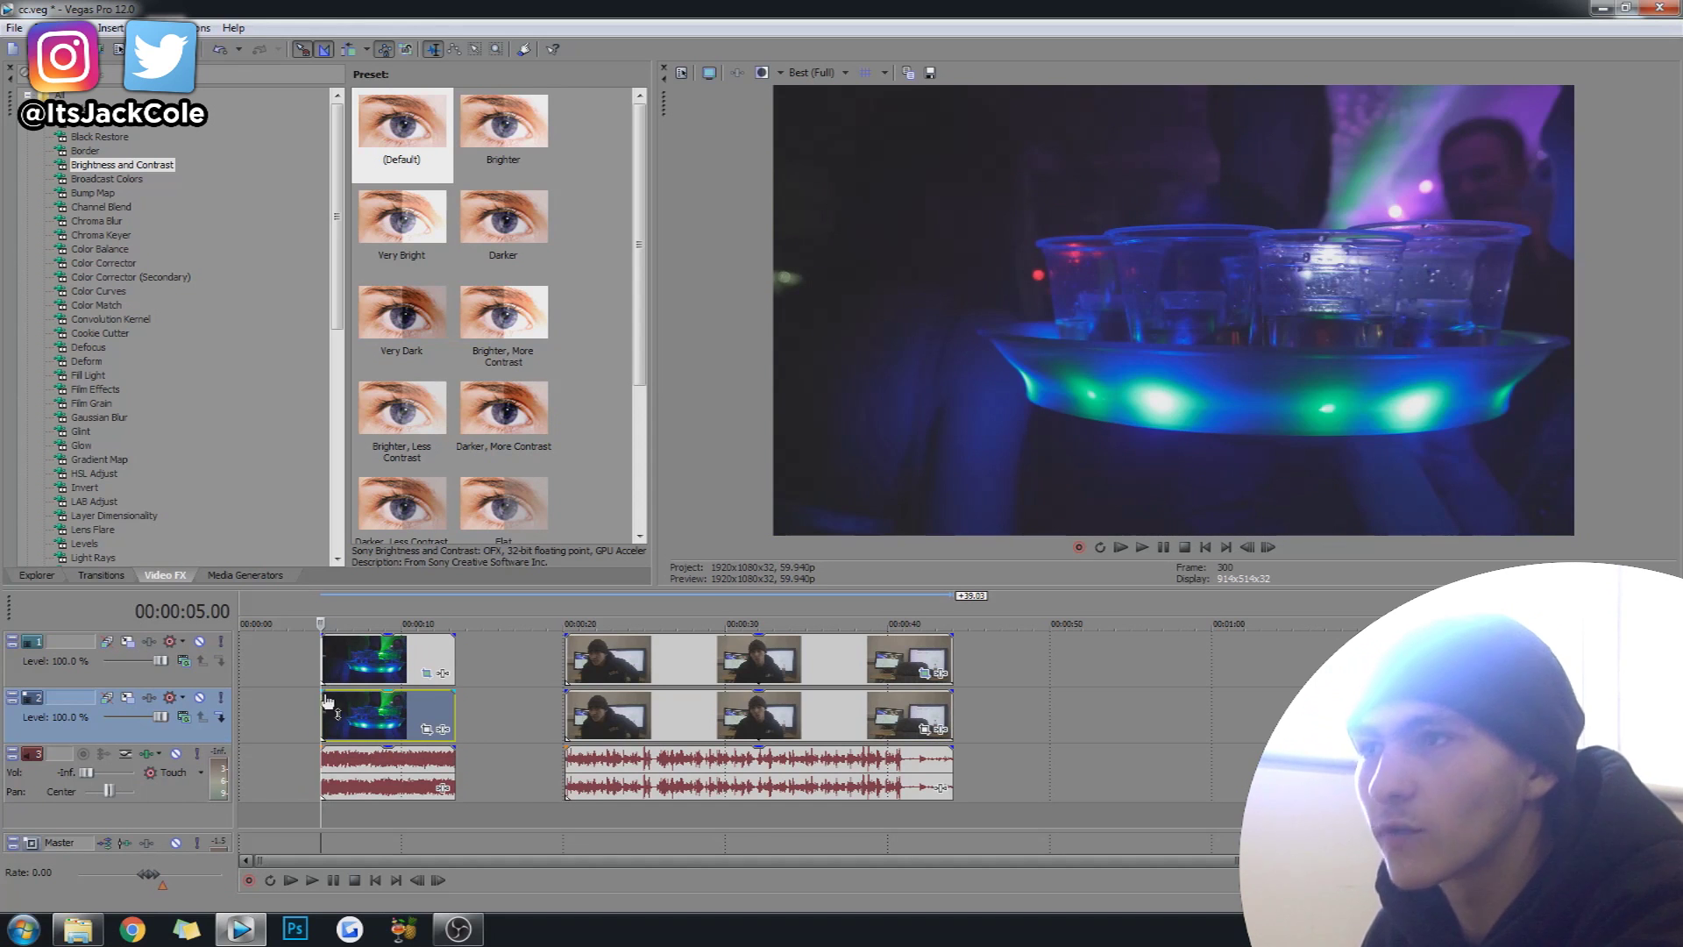
{"action": "mouse_move", "coordinate": [337, 696]}
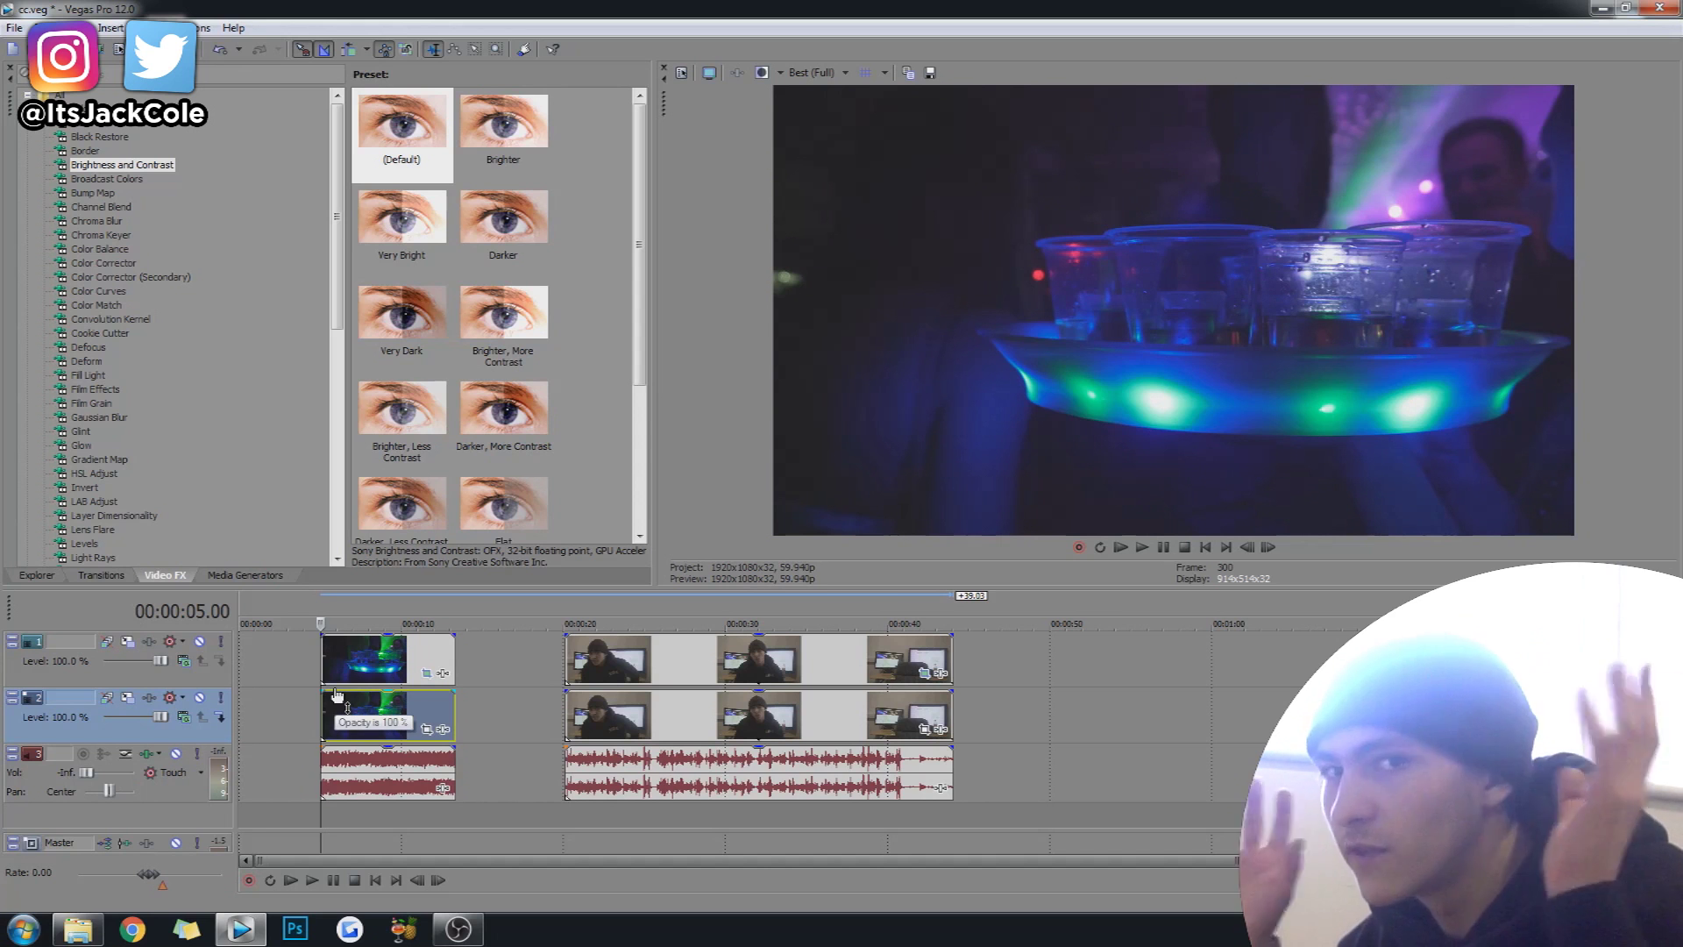
{"action": "left_click", "coordinate": [566, 706]}
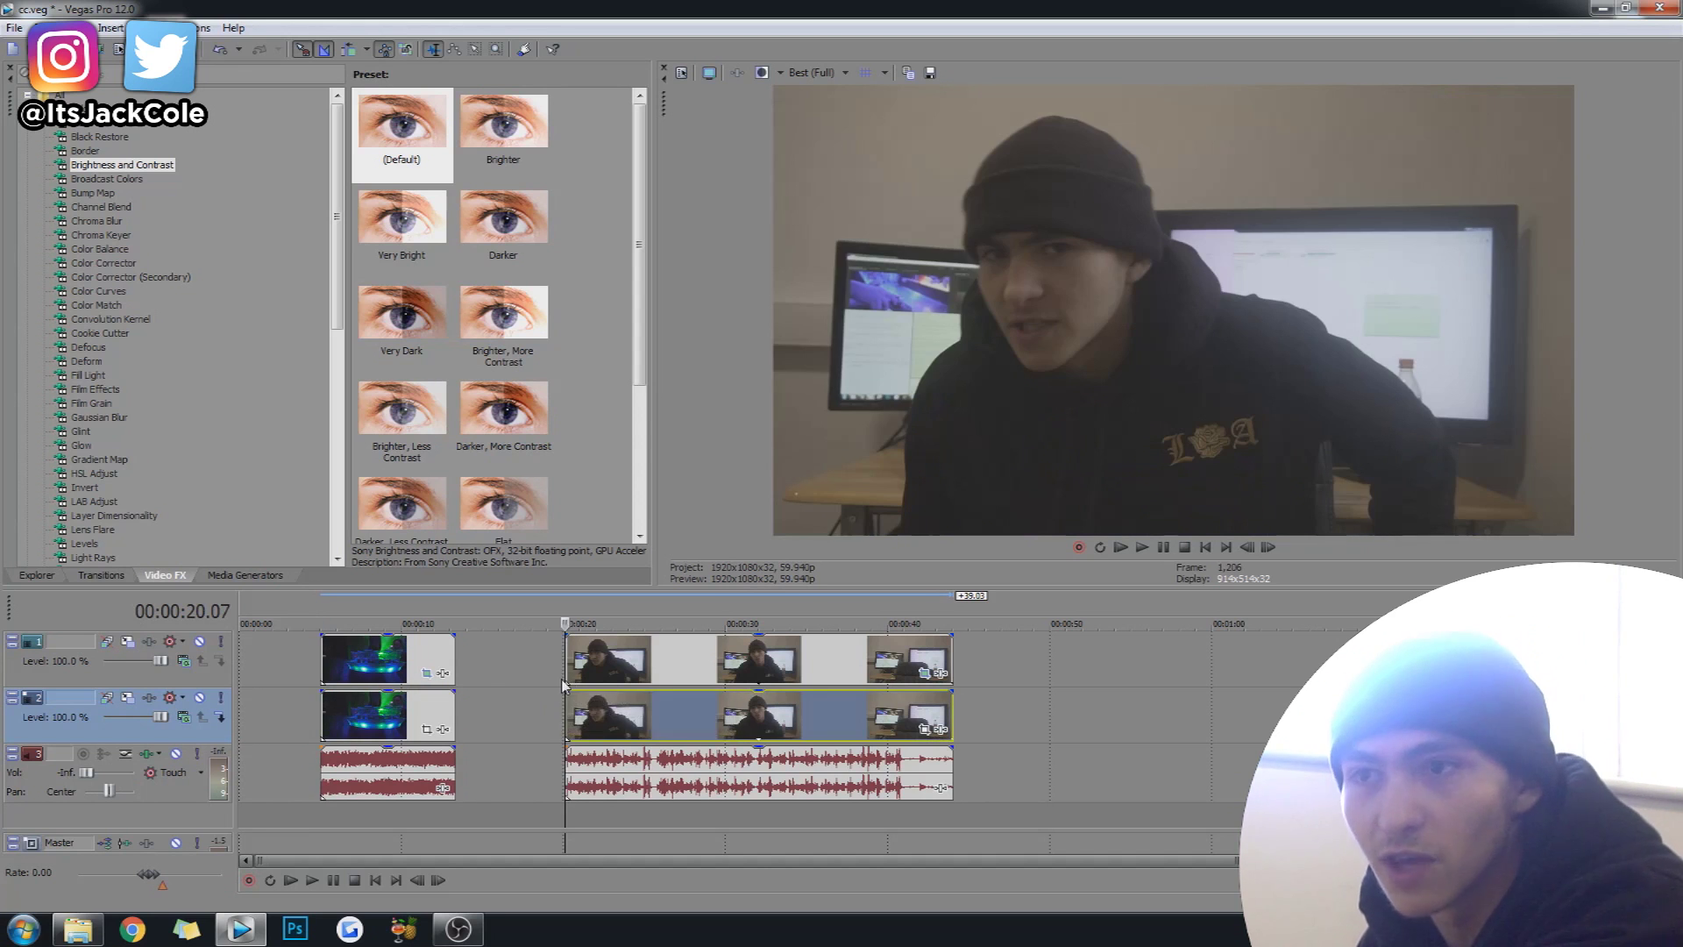
{"action": "left_click", "coordinate": [319, 661]}
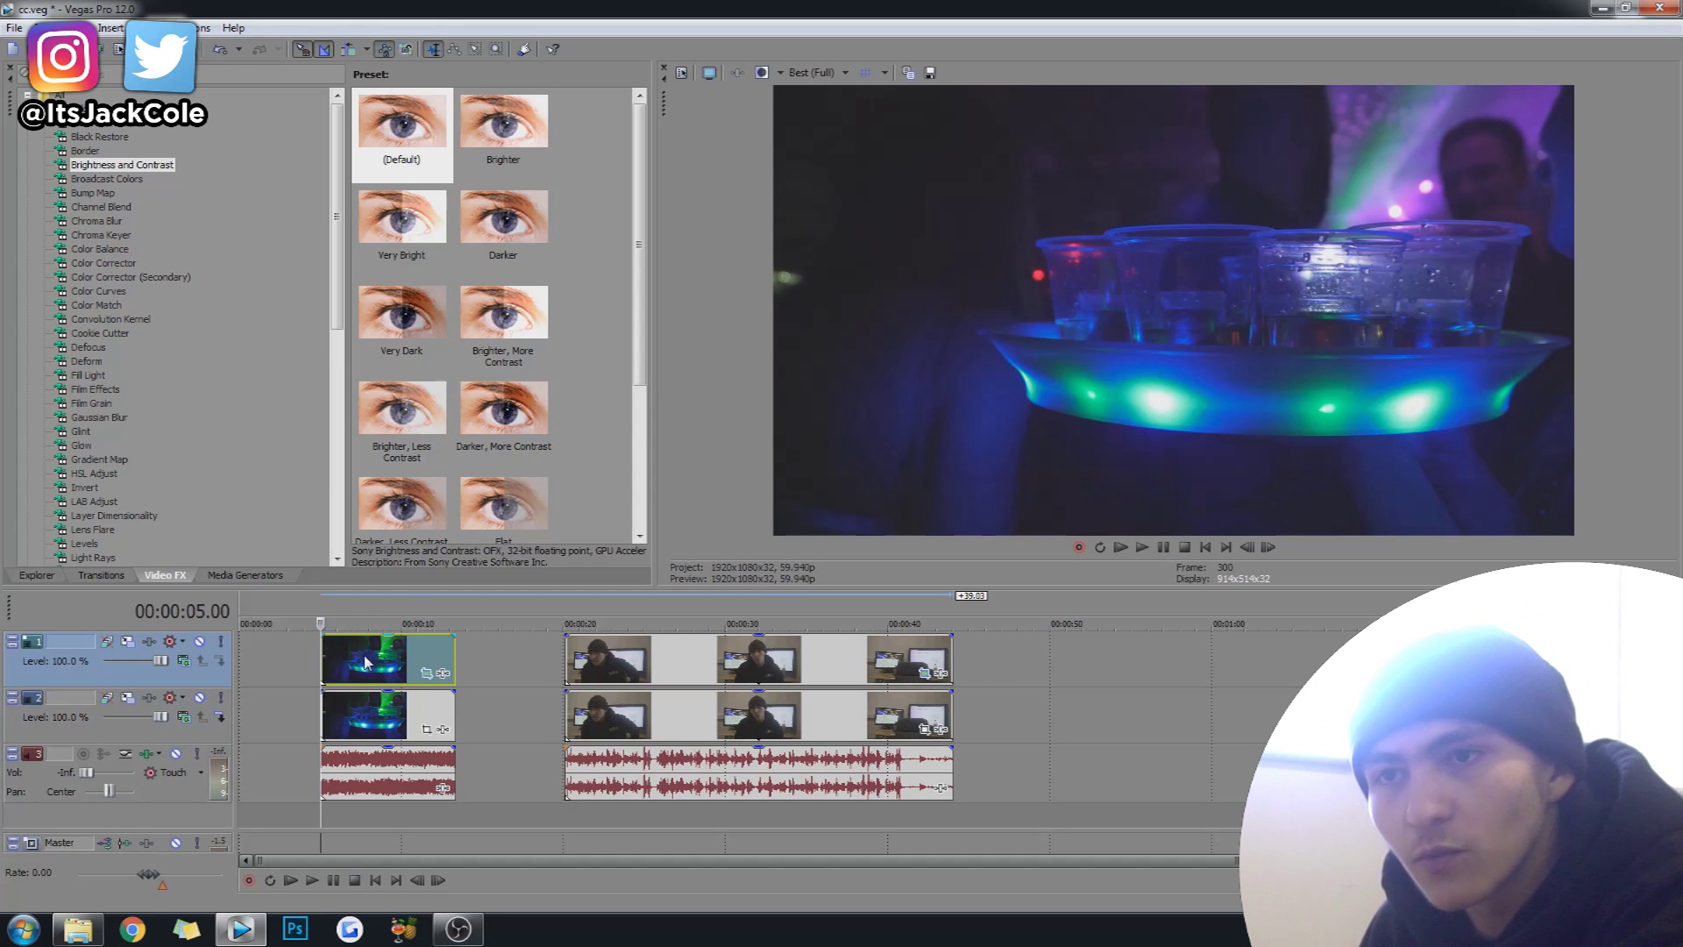
{"action": "left_click", "coordinate": [339, 652]}
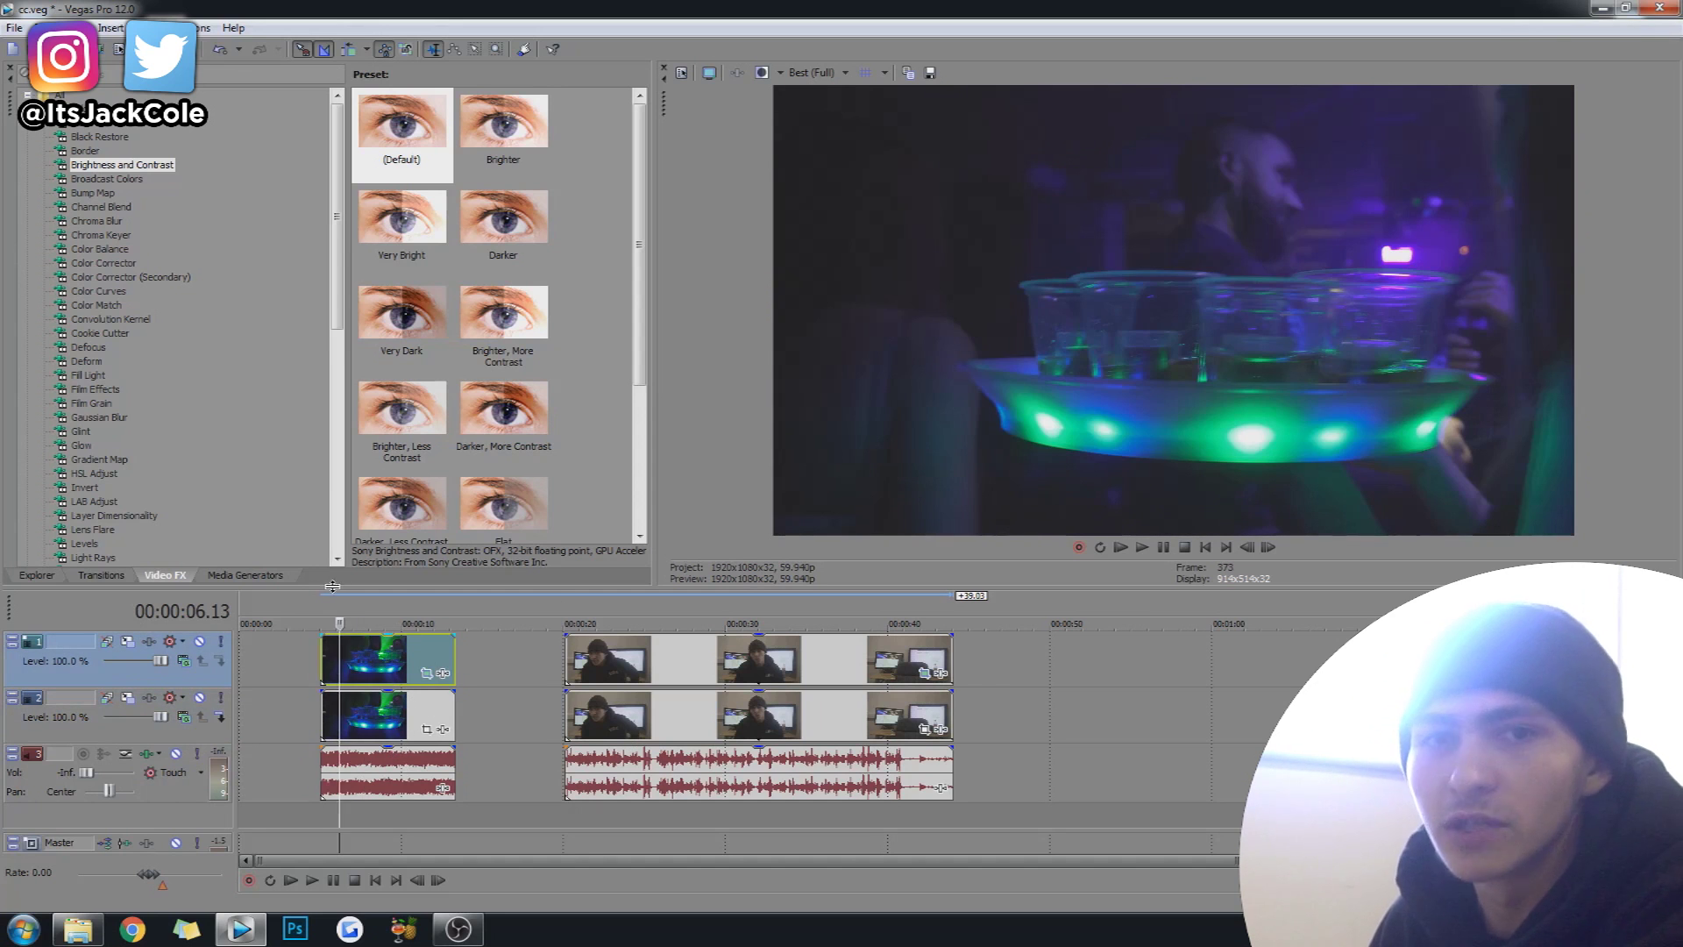
{"action": "left_click", "coordinate": [387, 729]}
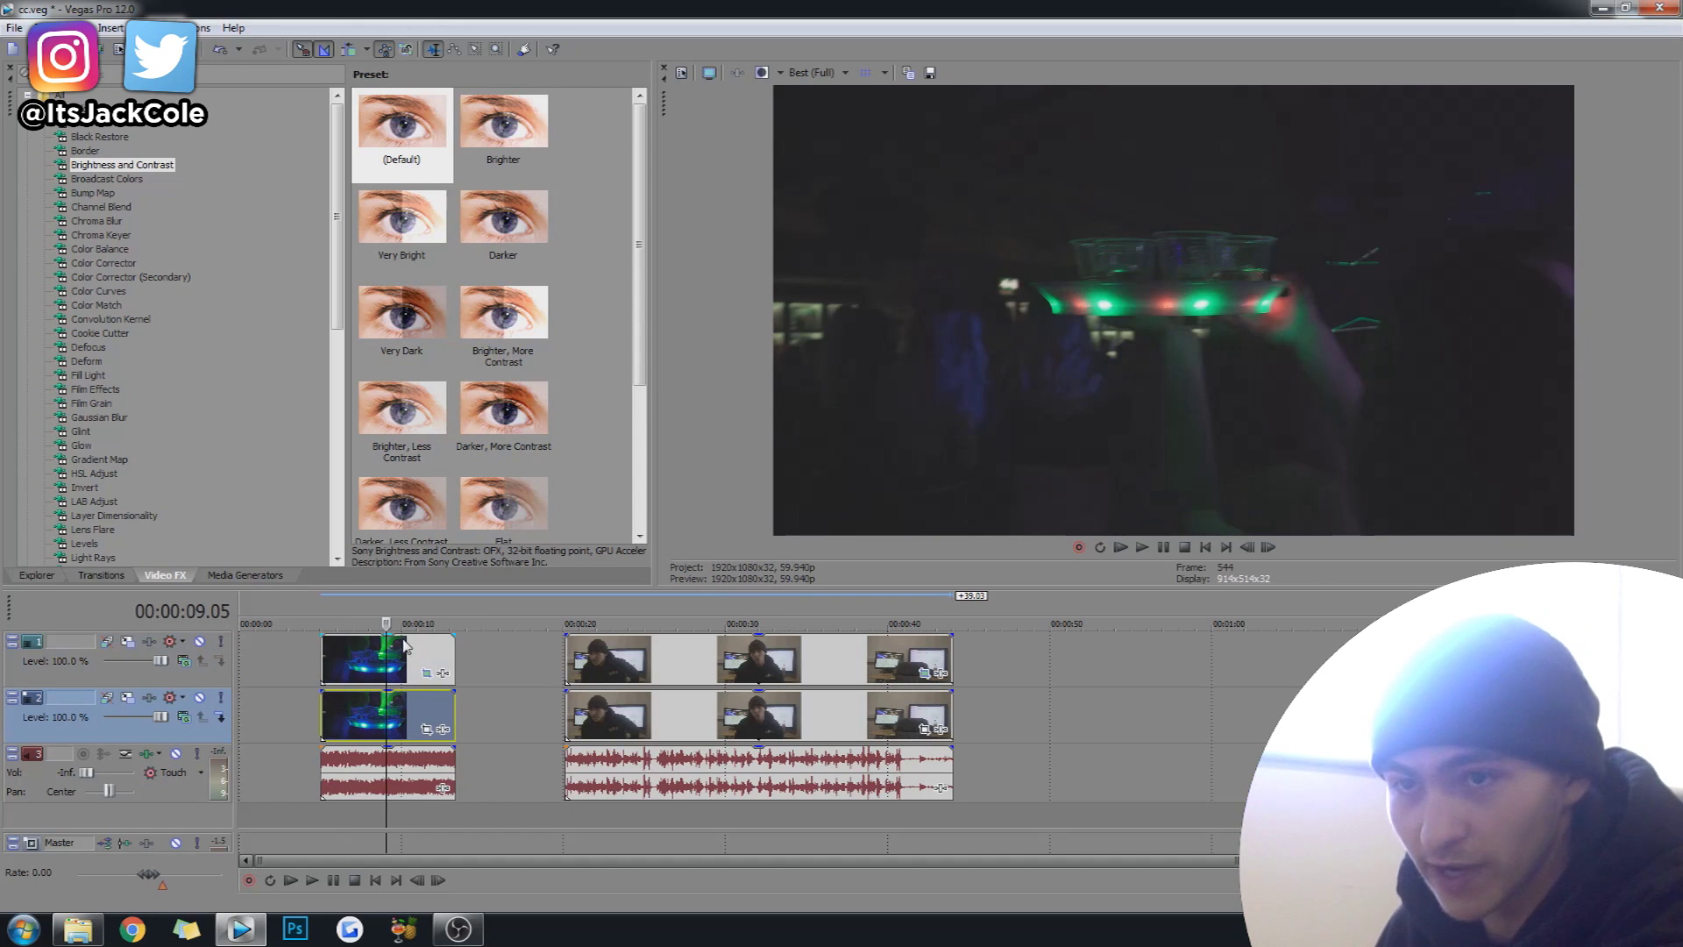
- Lower the level of video track 1 to 0.0% and check a few frames of the nightclub clip
{"action": "left_click_drag", "start_coordinate": [161, 661], "coordinate": [102, 661]}
{"action": "left_click", "coordinate": [354, 662]}
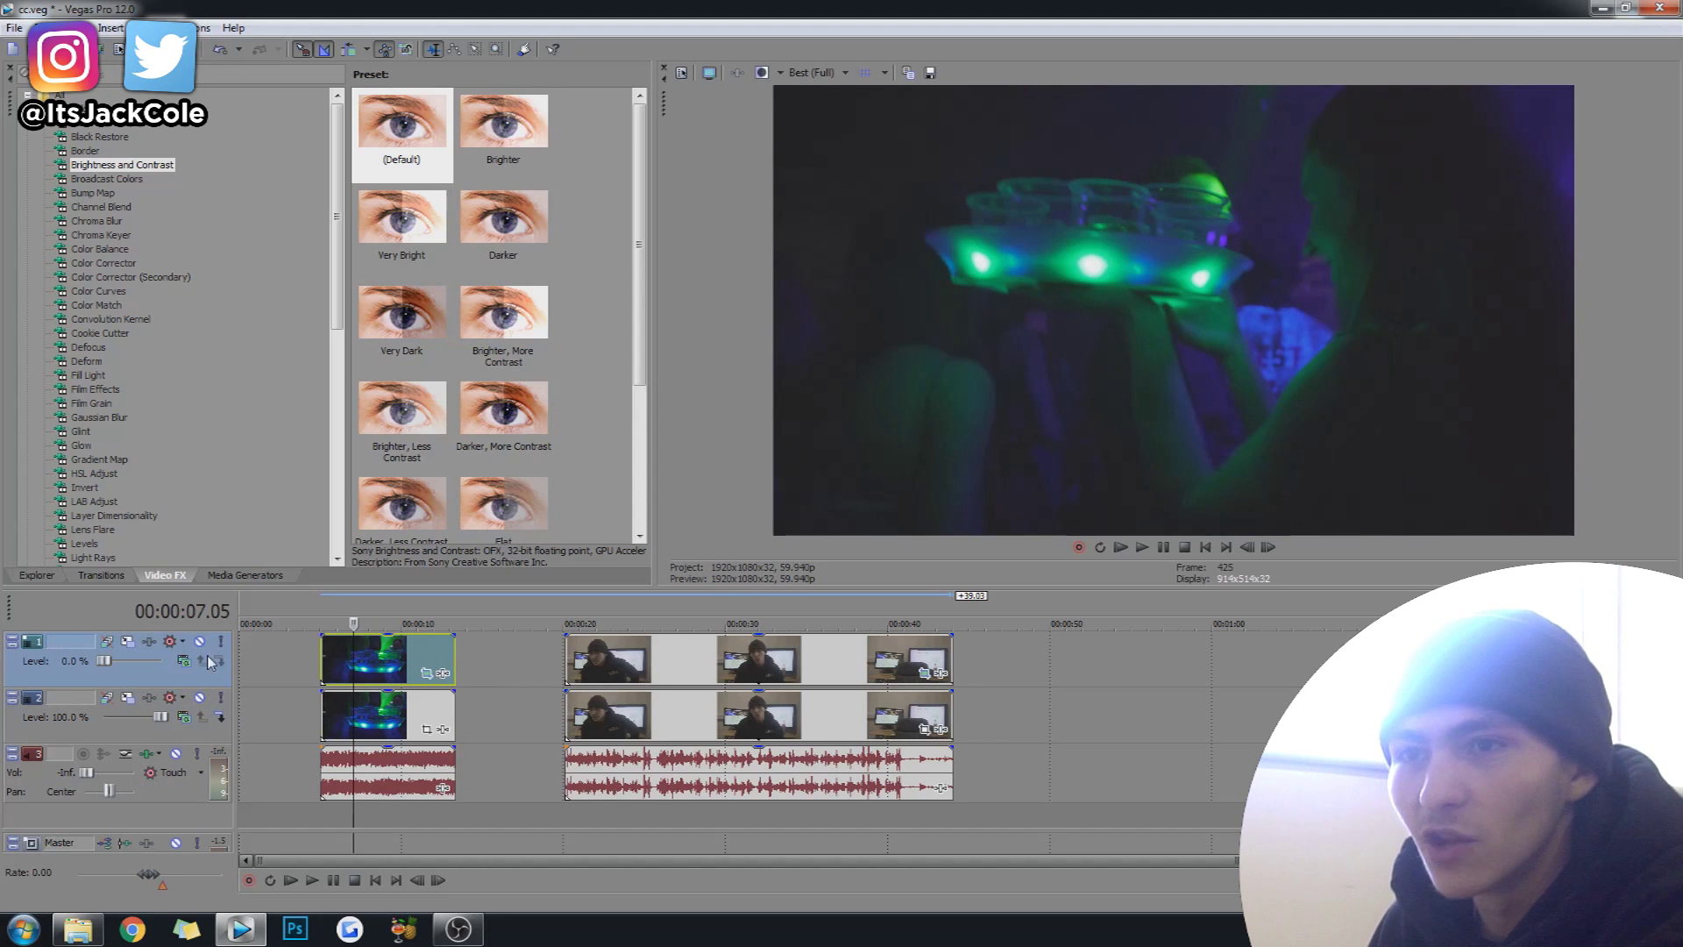
{"action": "left_click", "coordinate": [397, 717]}
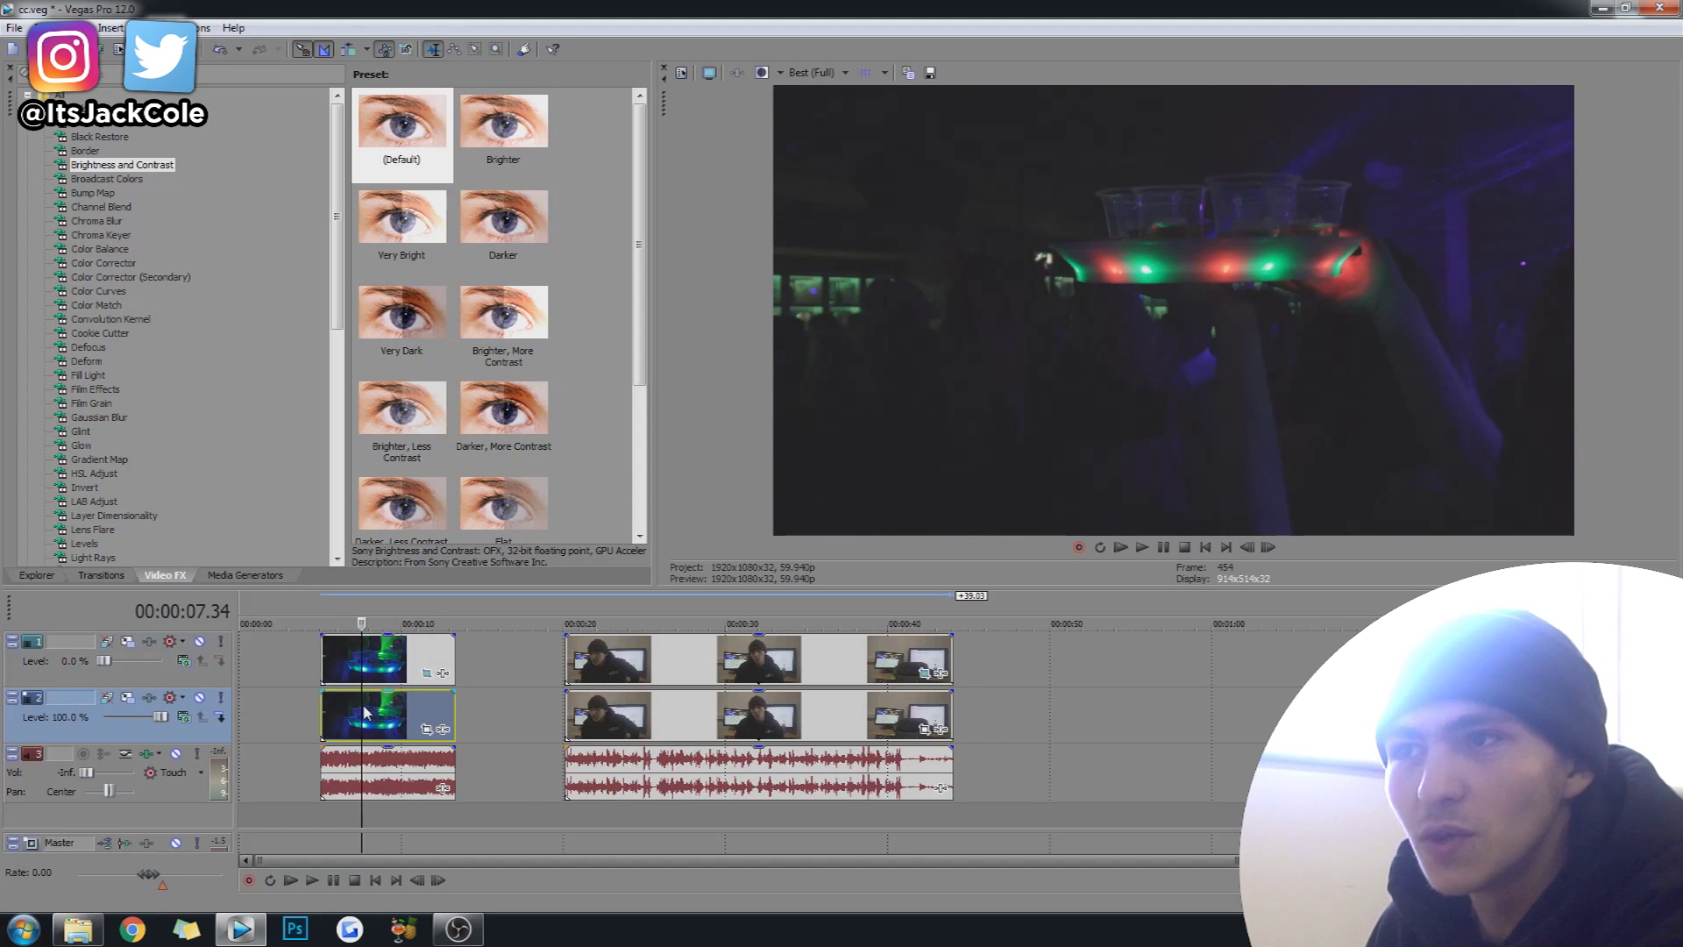
{"action": "key", "text": "space"}
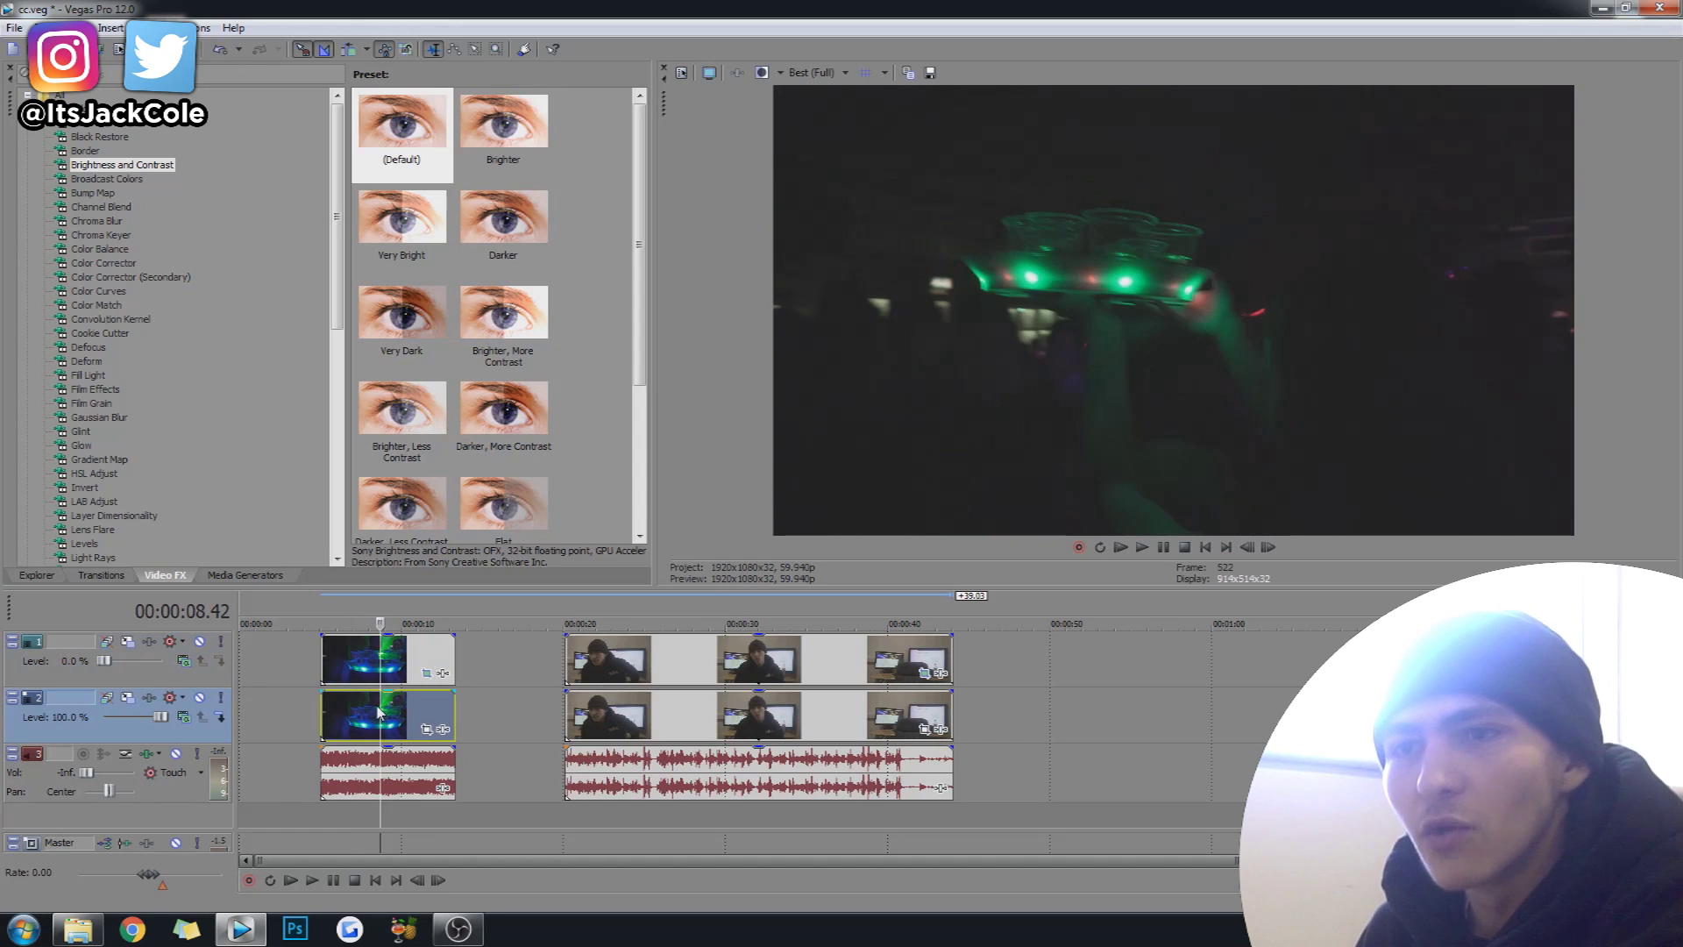
- Apply the default Color Corrector preset to the nightclub clip on track 2, keep its settings clear of the preview, and play the clip
{"action": "left_click", "coordinate": [127, 266]}
{"action": "left_click_drag", "start_coordinate": [406, 150], "coordinate": [386, 712]}
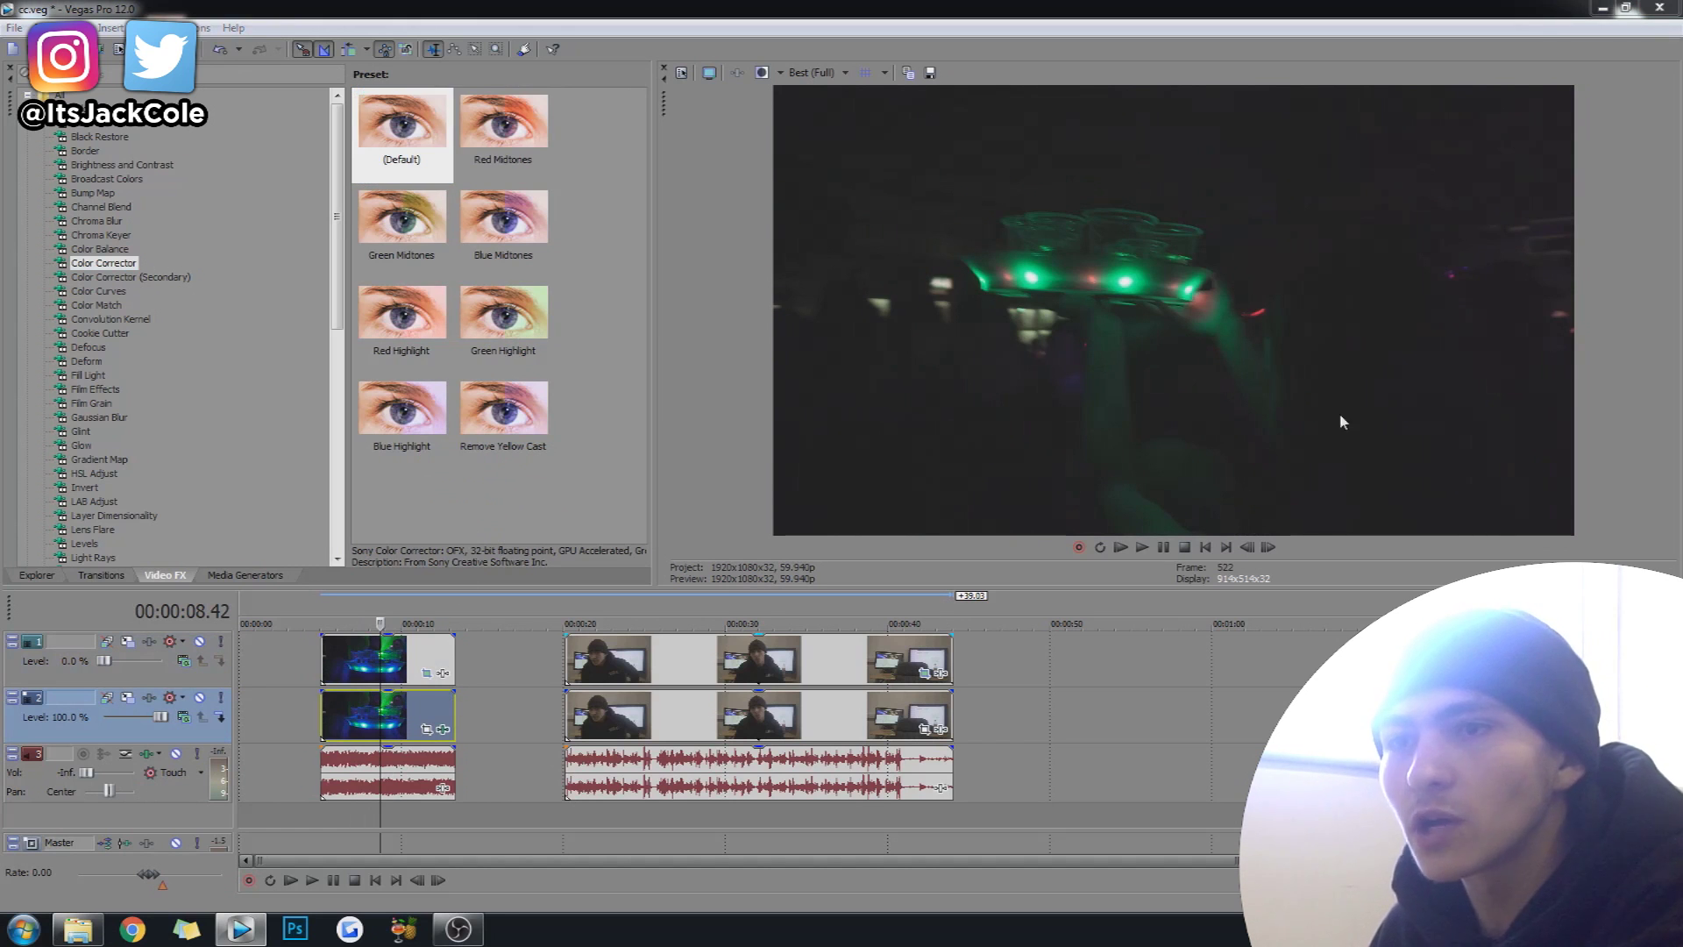
{"action": "left_click_drag", "start_coordinate": [1526, 63], "coordinate": [325, 7]}
{"action": "left_click_drag", "start_coordinate": [342, 65], "coordinate": [356, 12]}
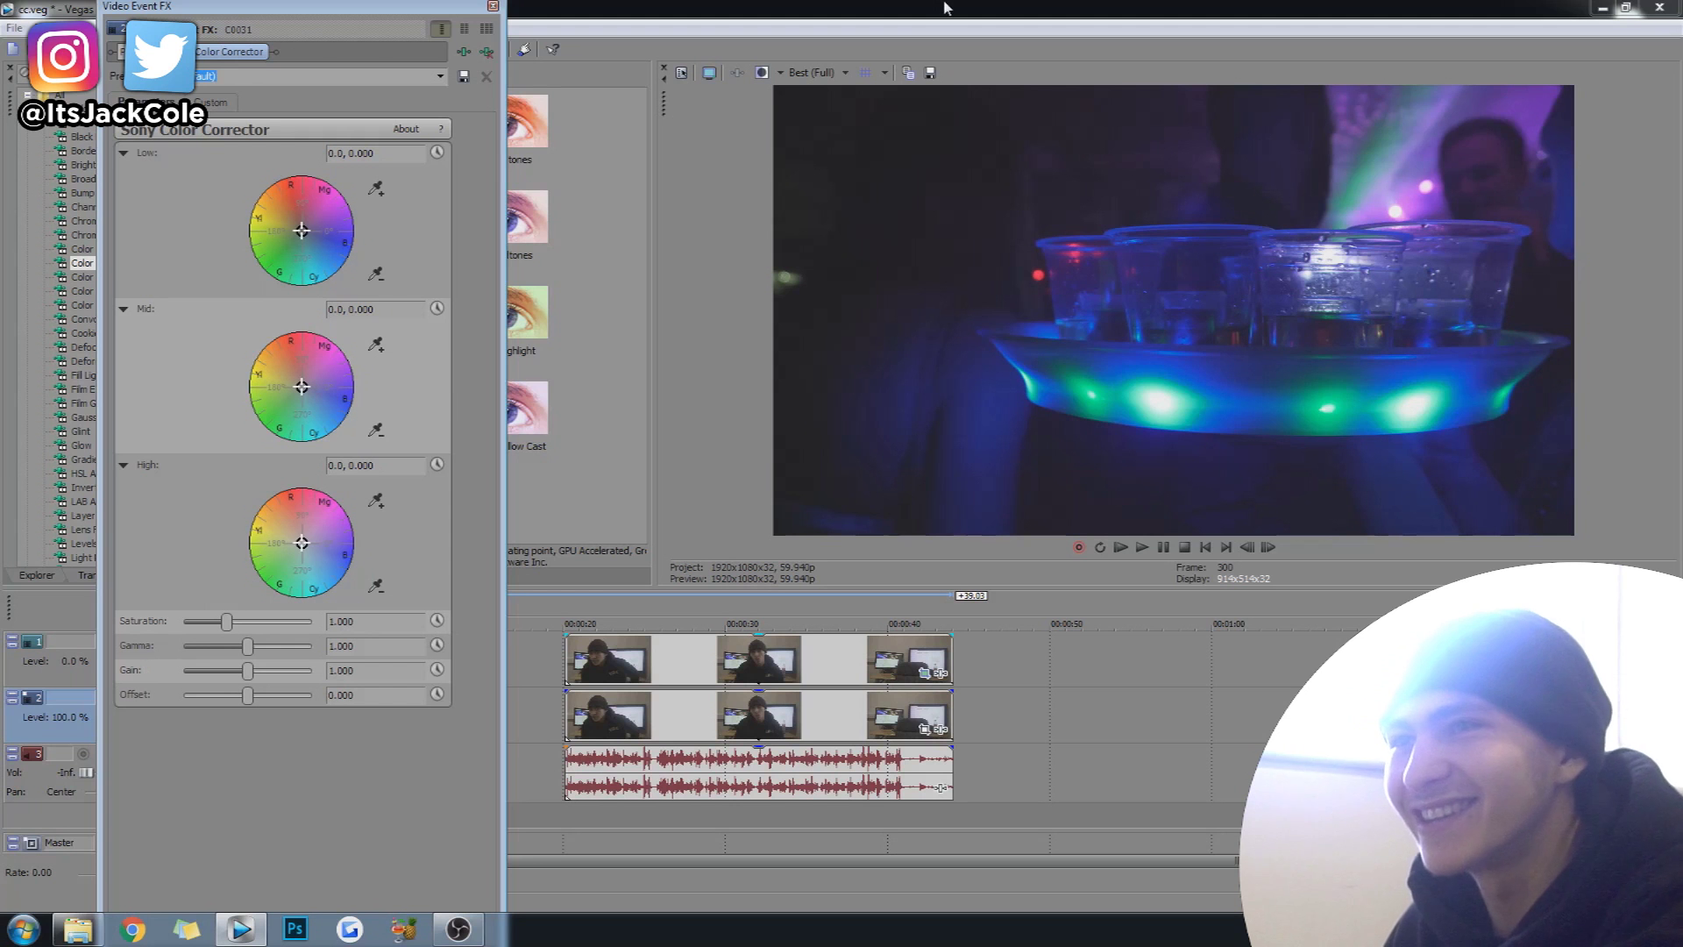
{"action": "key", "text": "space"}
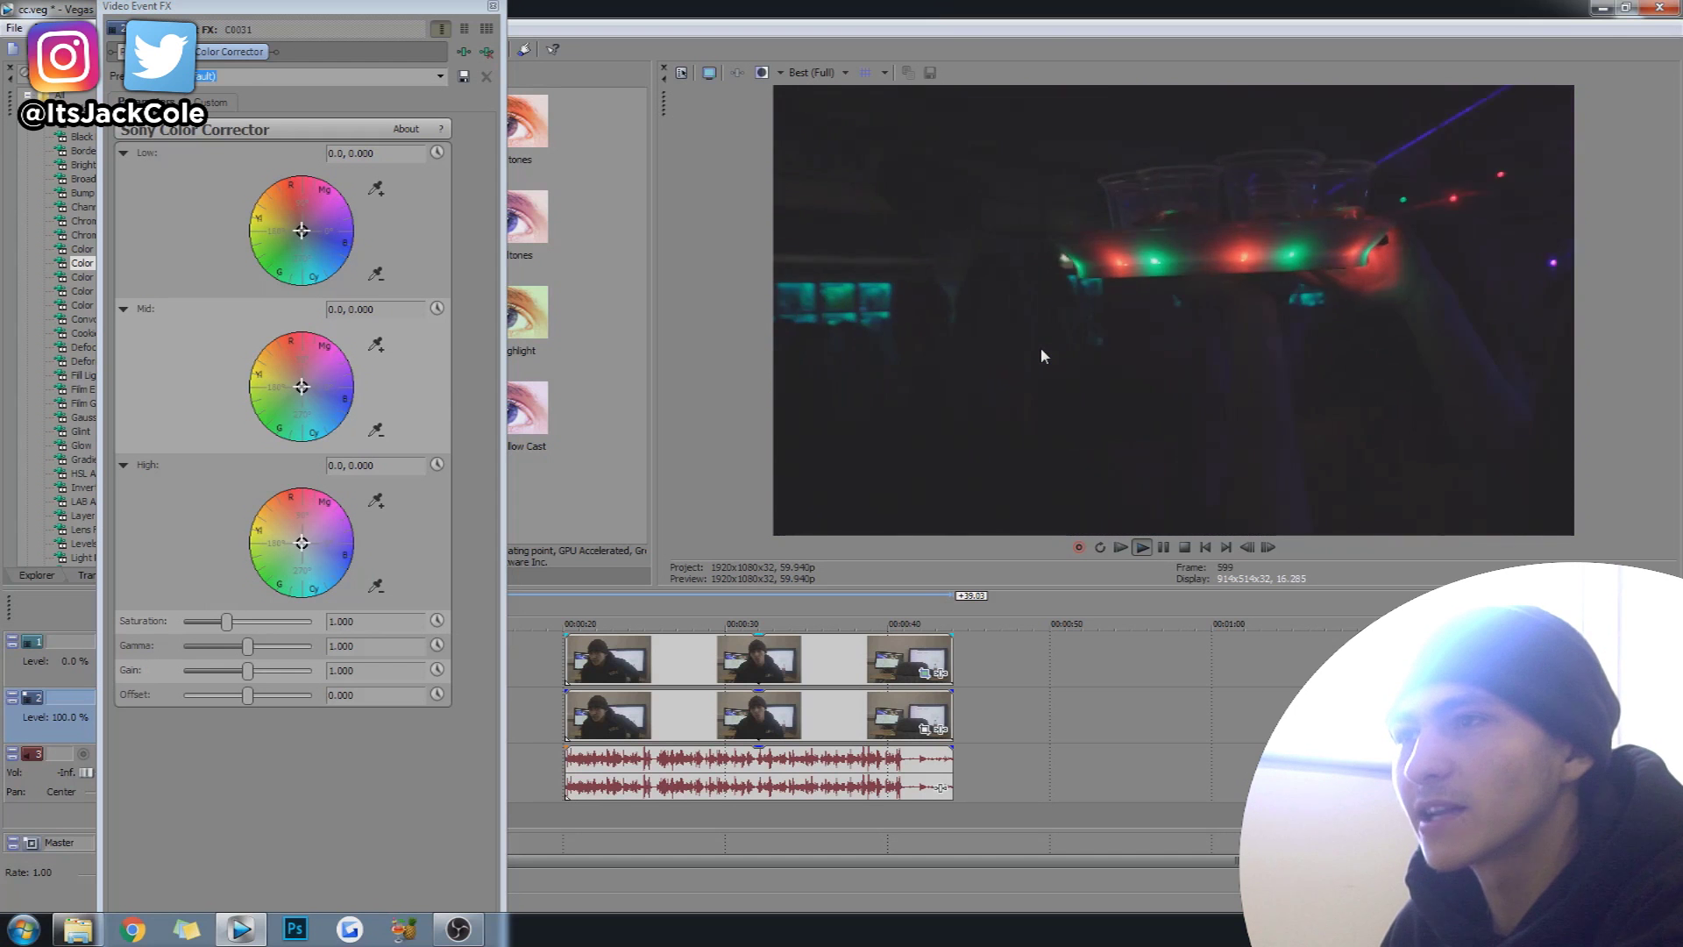
{"action": "key", "text": "space"}
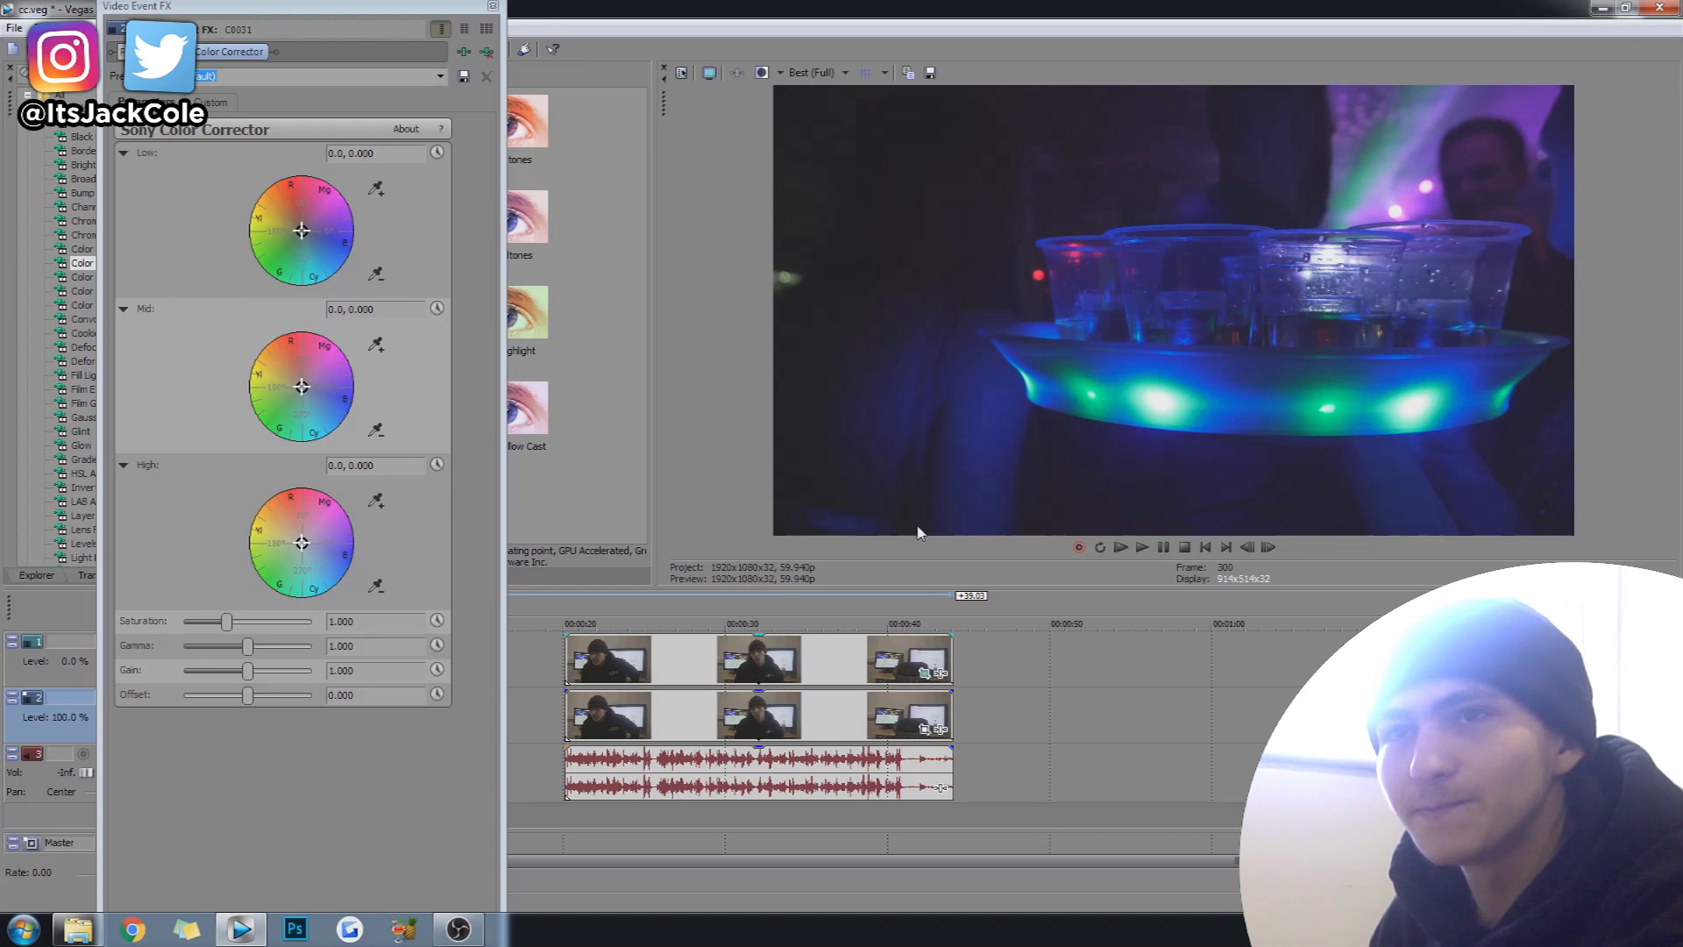
- Shift the Color Corrector's Low wheel towards cyan-blue, to 302.69, 0.3395
{"action": "left_click_drag", "start_coordinate": [304, 233], "coordinate": [304, 227]}
{"action": "left_click", "coordinate": [310, 242]}
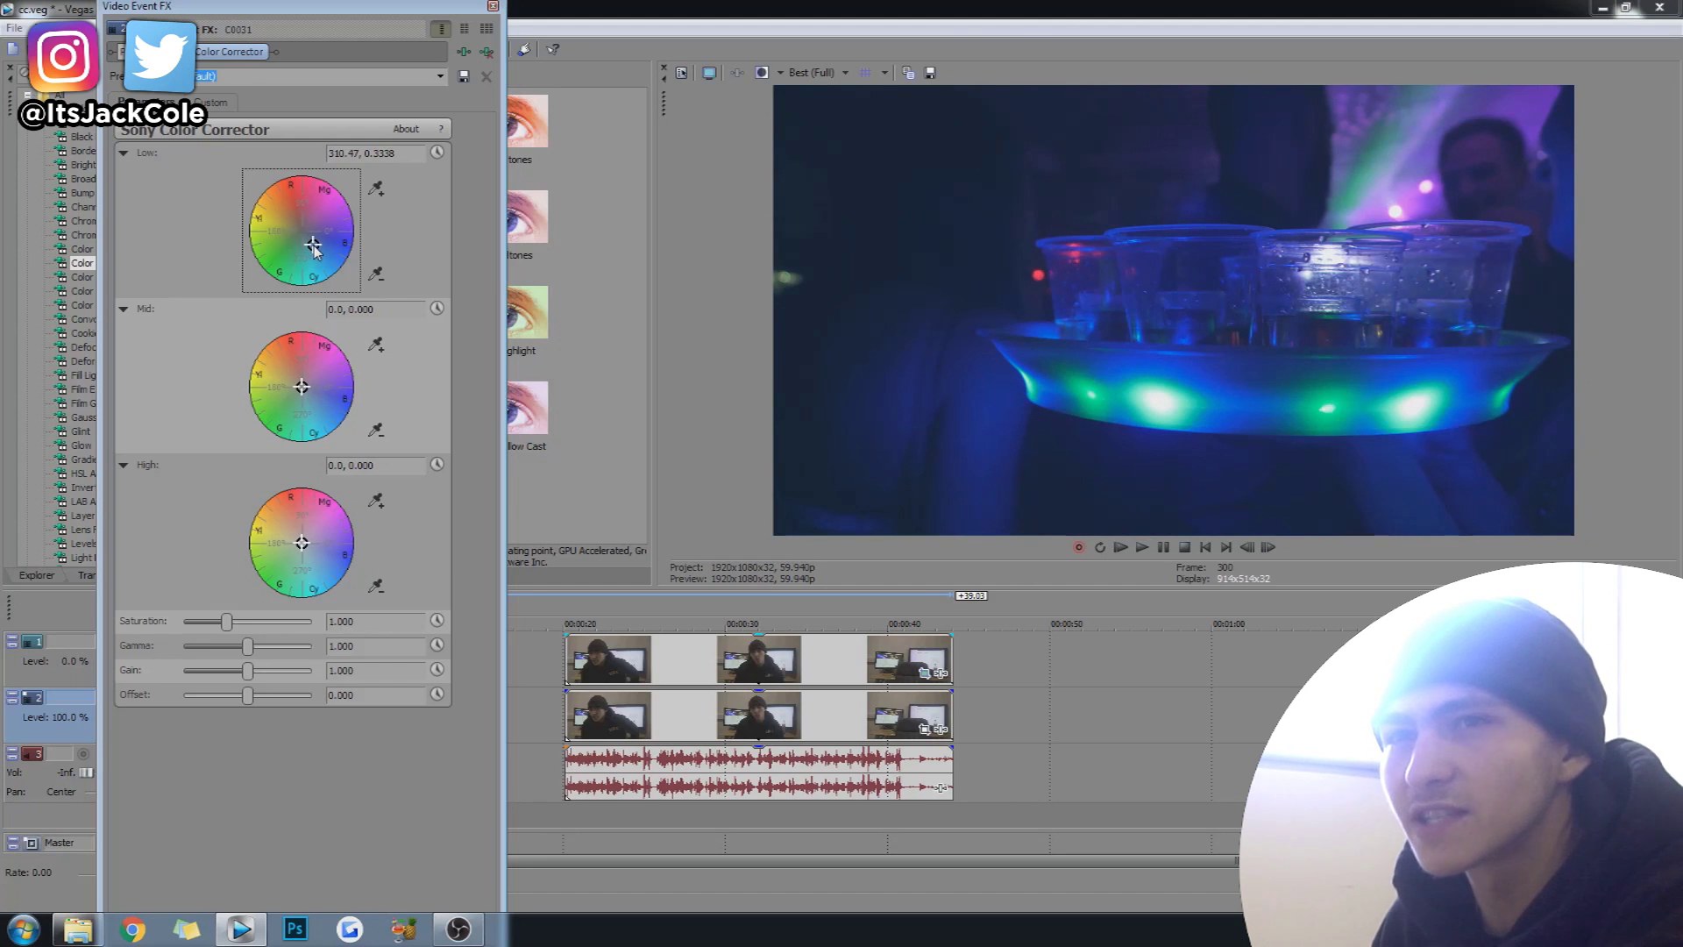
{"action": "left_click_drag", "start_coordinate": [313, 248], "coordinate": [350, 289]}
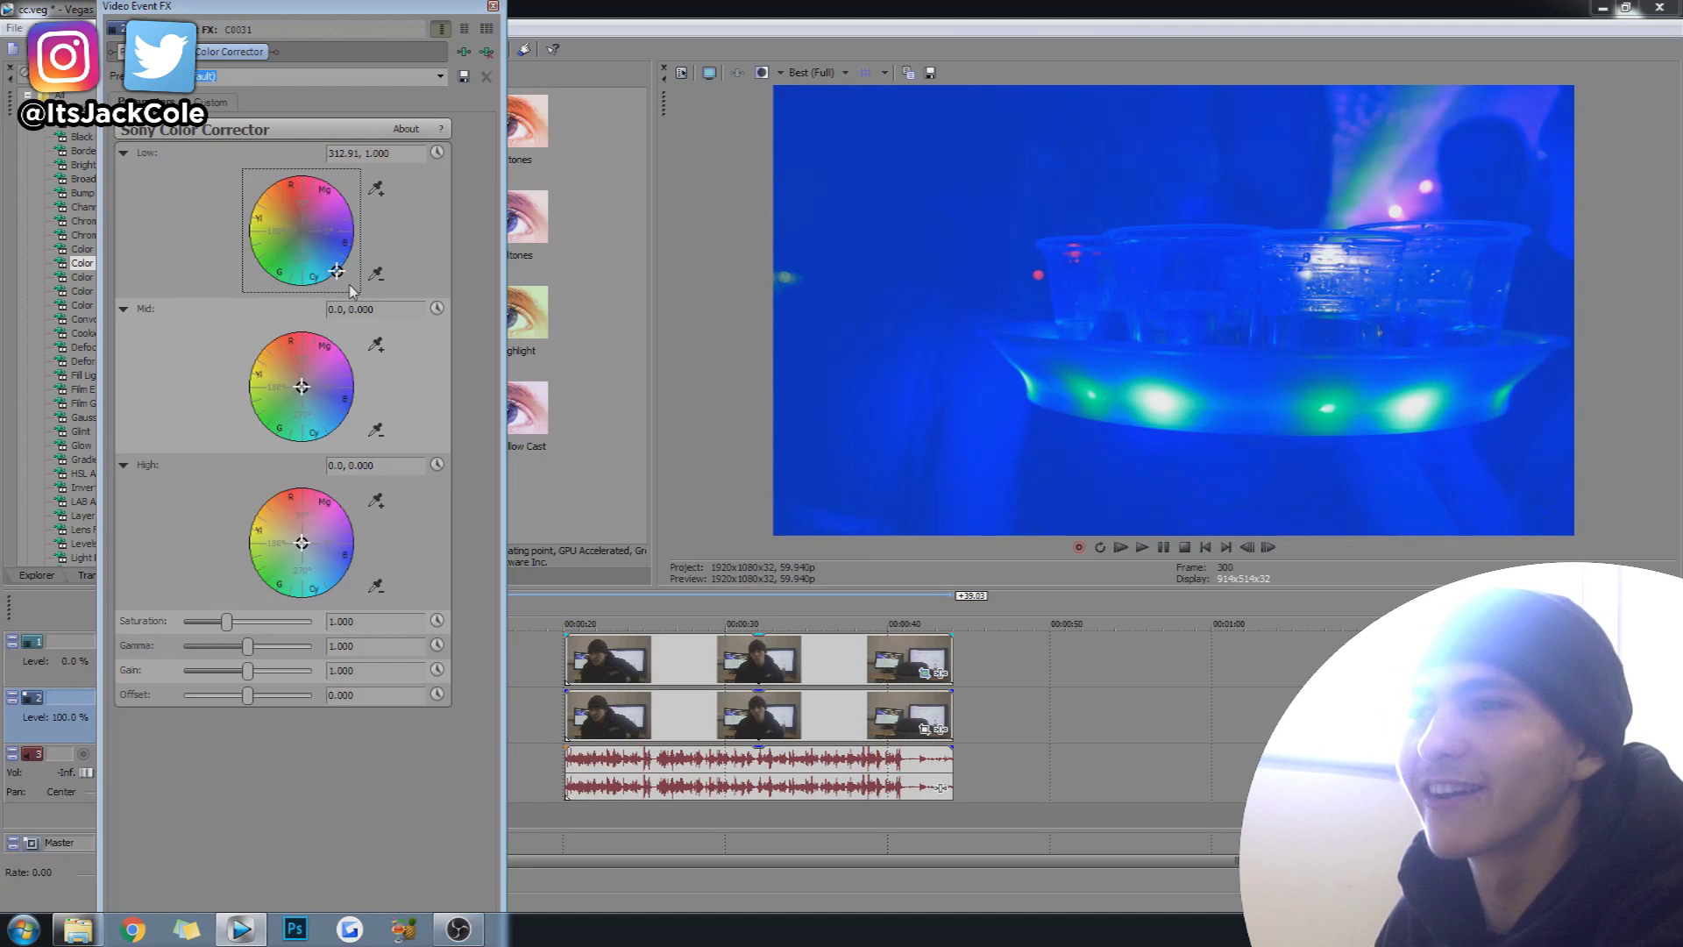
{"action": "left_click_drag", "start_coordinate": [350, 288], "coordinate": [308, 244]}
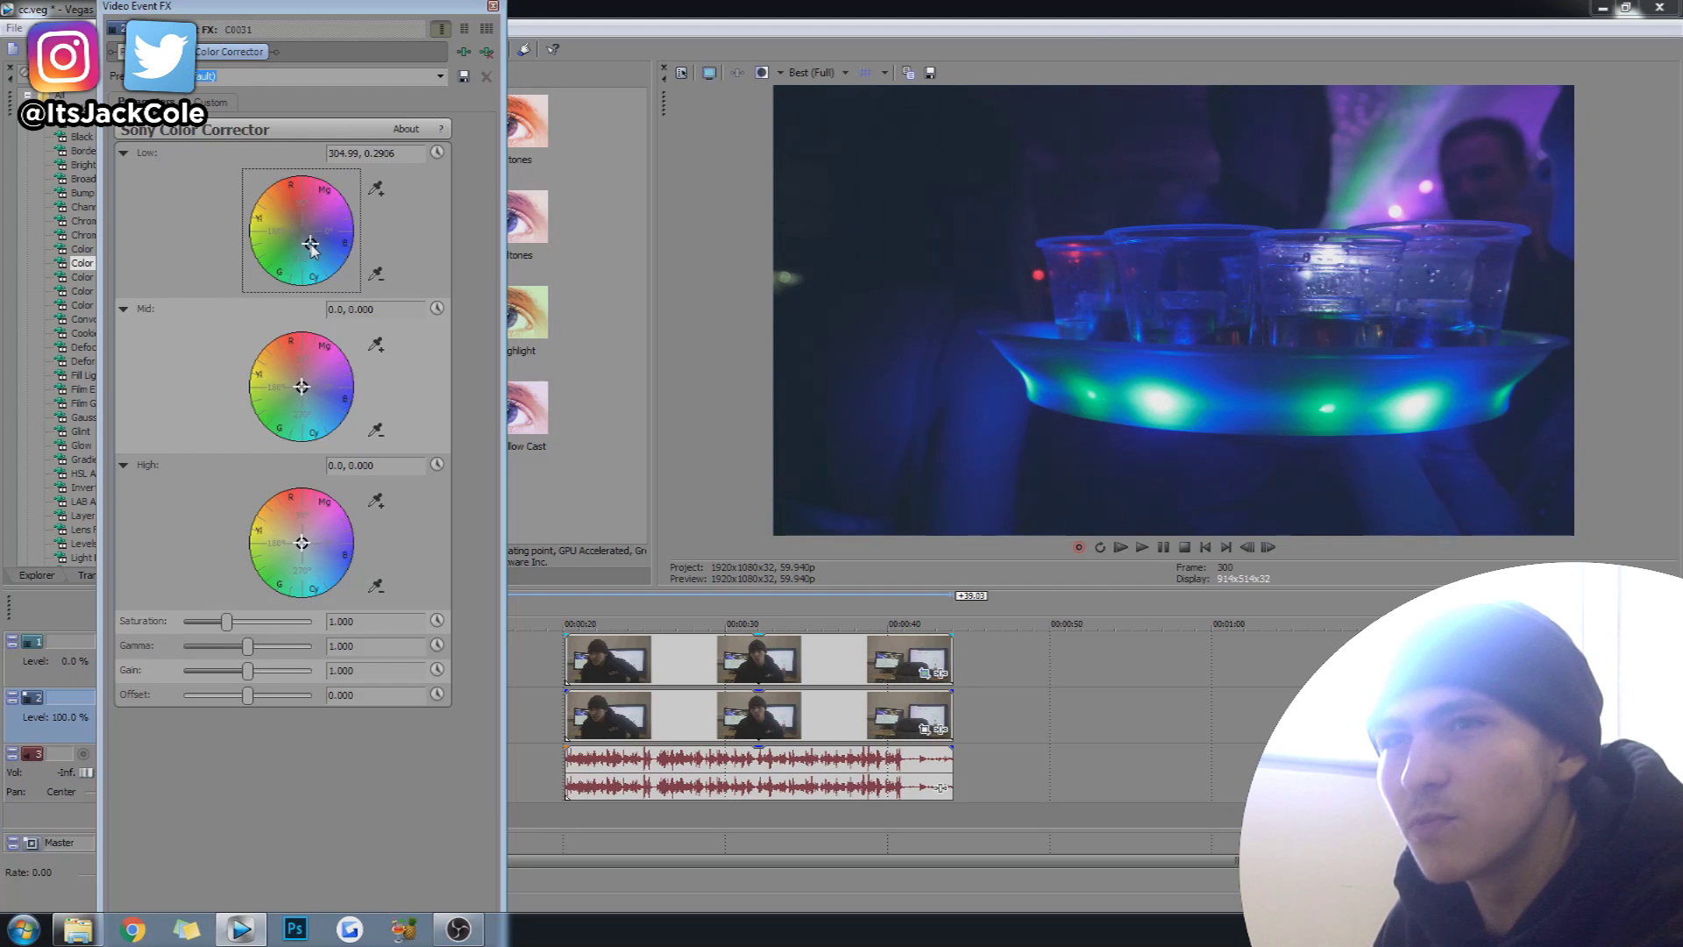
{"action": "left_click_drag", "start_coordinate": [312, 250], "coordinate": [313, 253]}
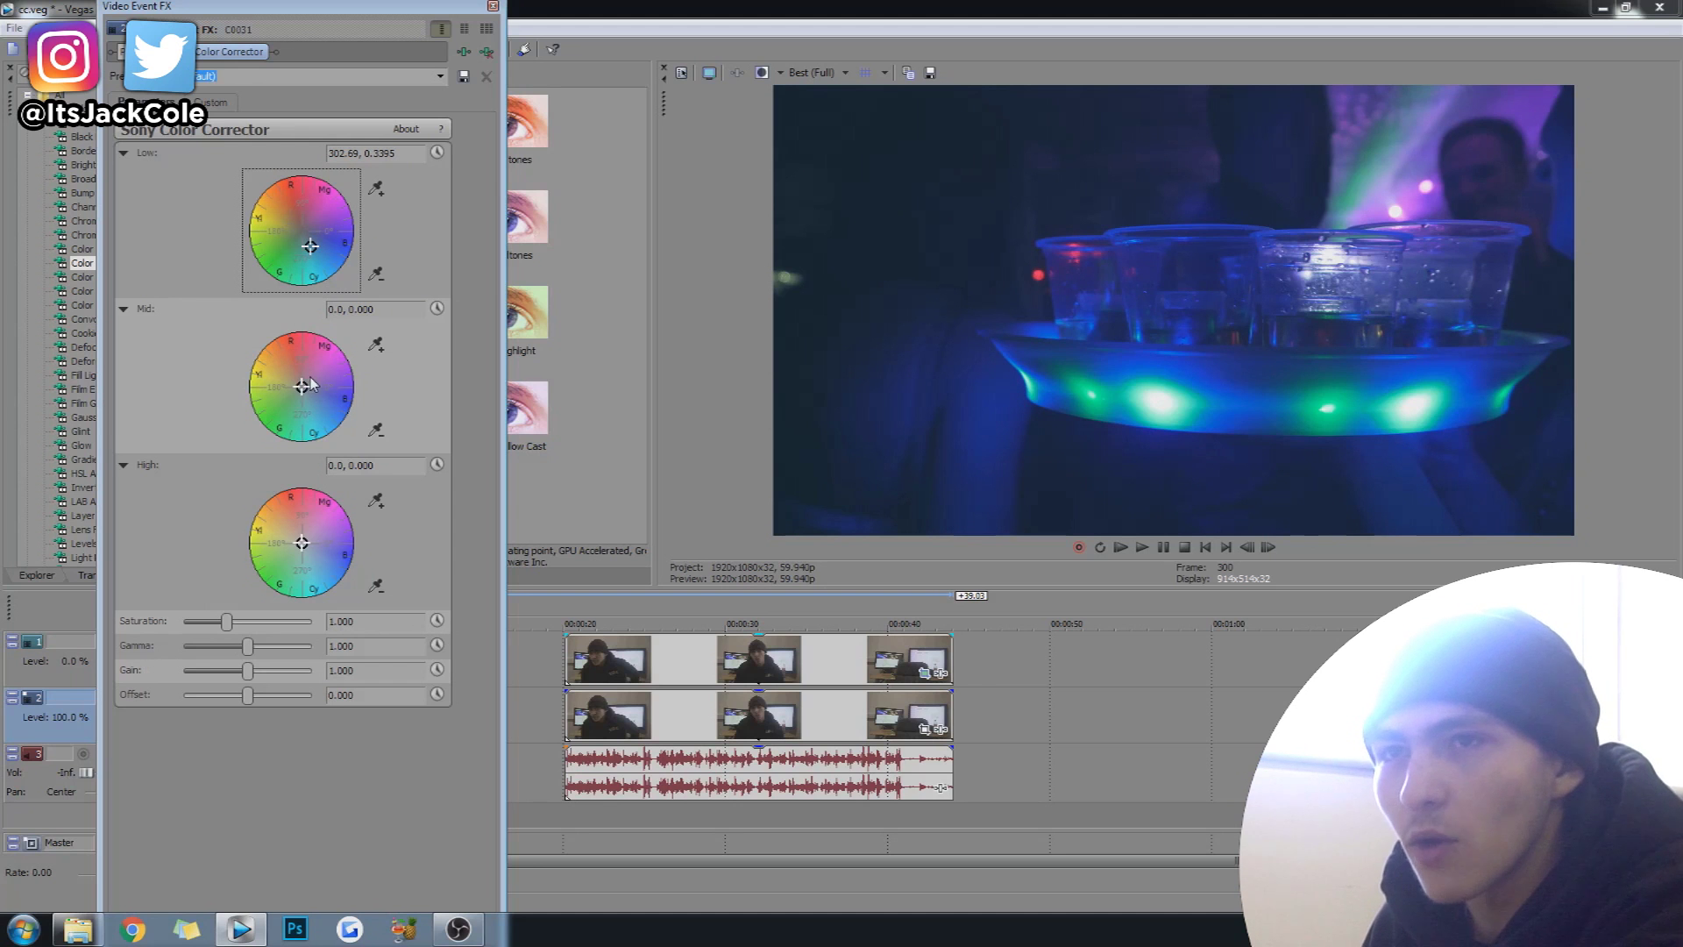
- Shift the Color Corrector's Mid wheel towards green, to 227.6, 0.4944, and play the nightclub clip to check the look
{"action": "mouse_move", "coordinate": [301, 388]}
{"action": "left_mouse_down"}
{"action": "mouse_move", "coordinate": [263, 434]}
{"action": "mouse_move", "coordinate": [304, 398]}
{"action": "left_mouse_up"}
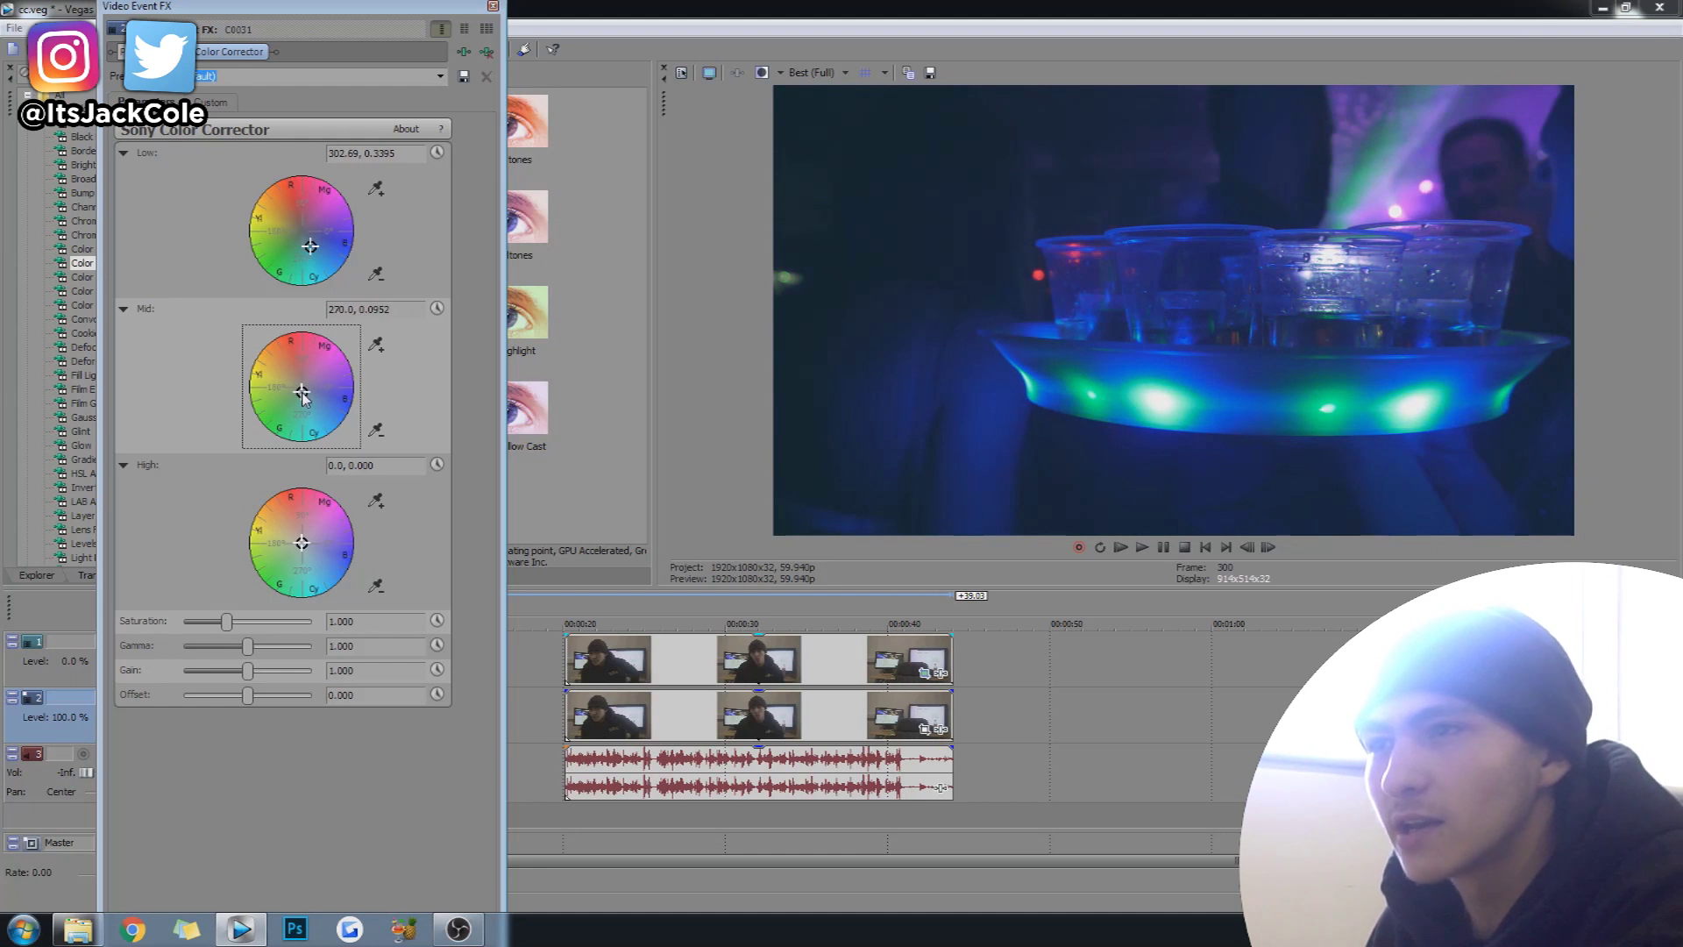
{"action": "mouse_move", "coordinate": [301, 395]}
{"action": "left_mouse_down"}
{"action": "mouse_move", "coordinate": [268, 423]}
{"action": "mouse_move", "coordinate": [299, 404]}
{"action": "left_mouse_up"}
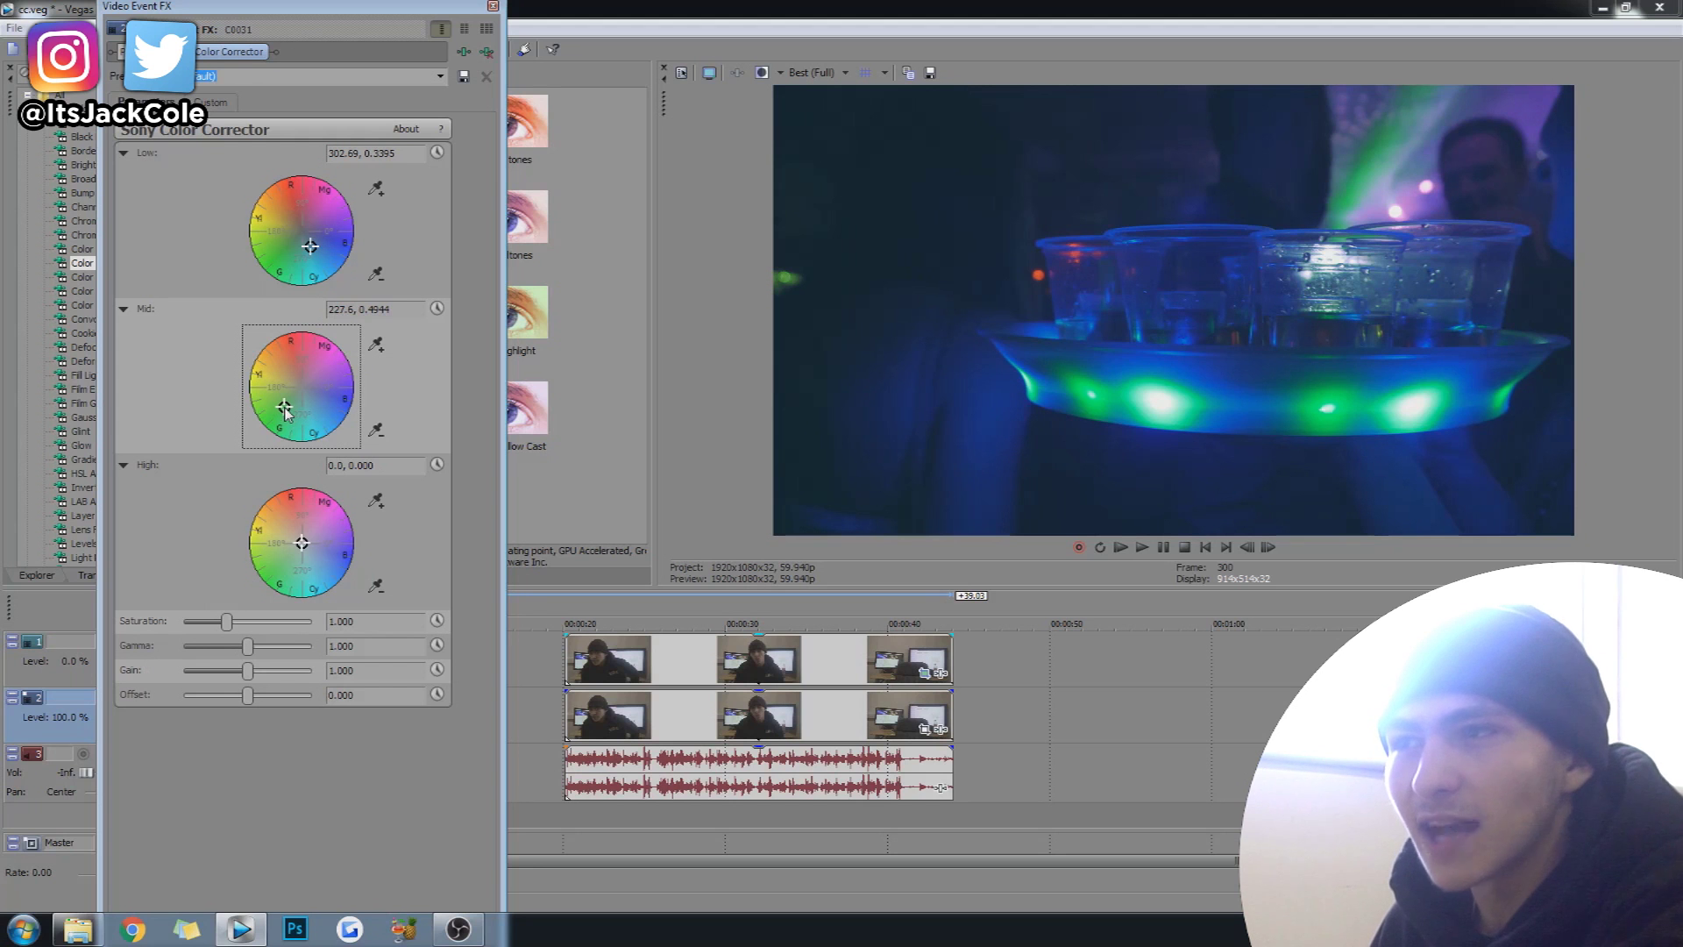
{"action": "key", "text": "space"}
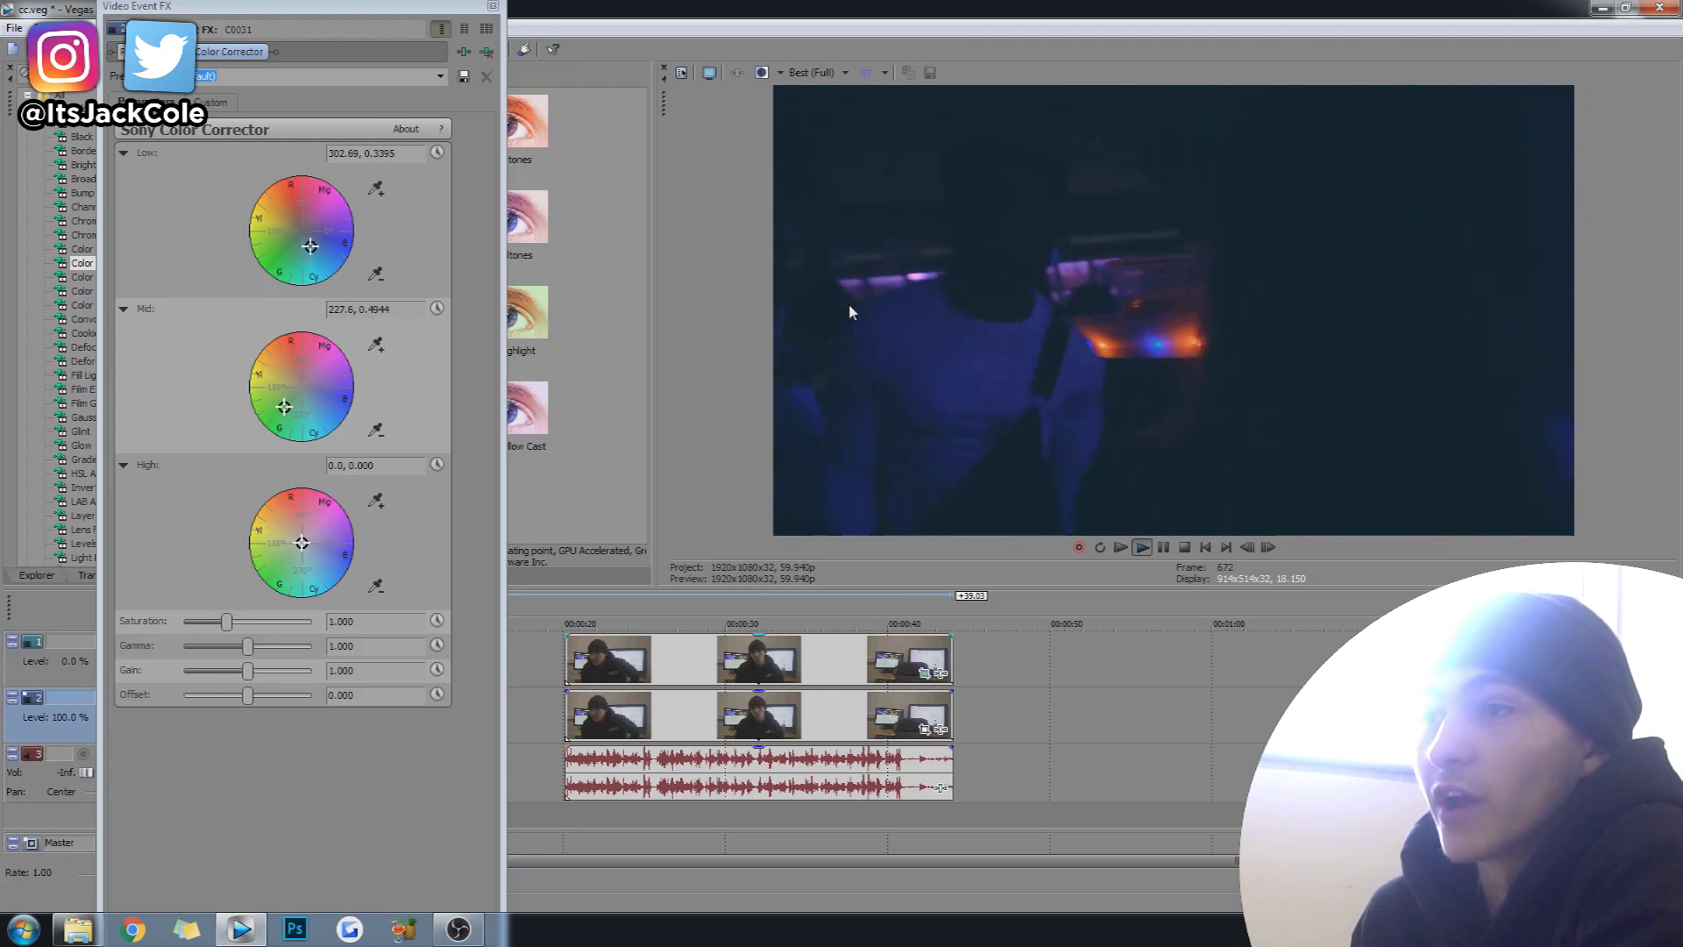
{"action": "key", "text": "space"}
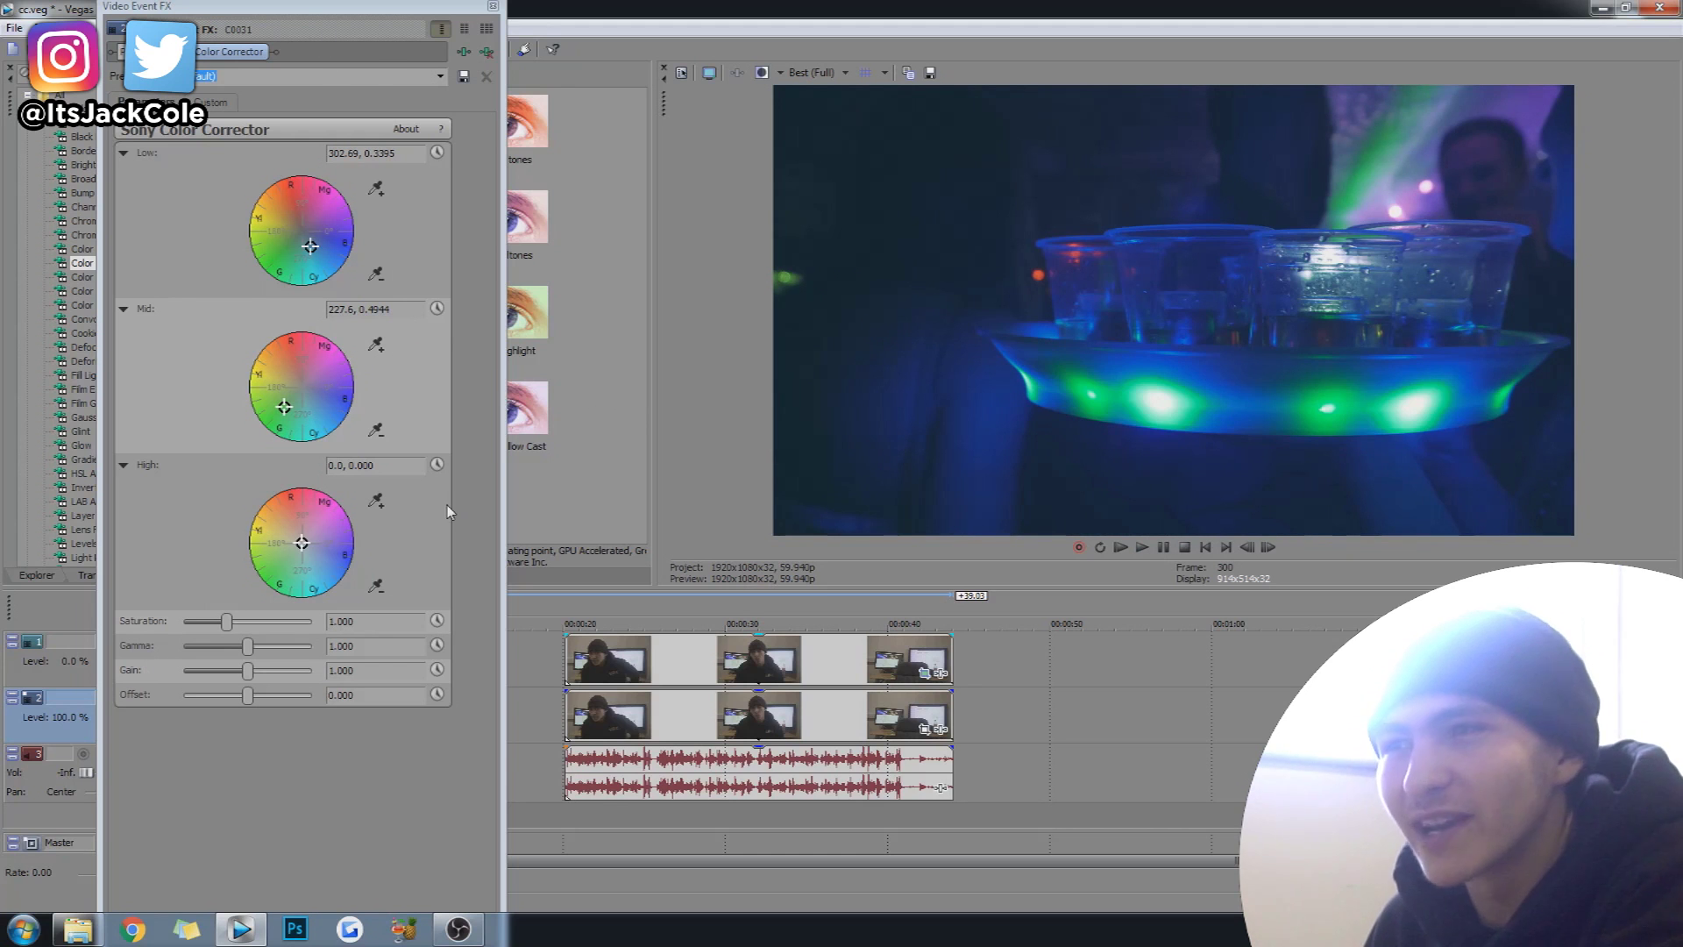
- Shift the Color Corrector's High wheel towards cyan-blue, to 300.01, 0.3666, and play the nightclub clip
{"action": "mouse_move", "coordinate": [302, 544]}
{"action": "left_mouse_down"}
{"action": "mouse_move", "coordinate": [263, 526]}
{"action": "mouse_move", "coordinate": [372, 522]}
{"action": "mouse_move", "coordinate": [325, 448]}
{"action": "mouse_move", "coordinate": [440, 507]}
{"action": "mouse_move", "coordinate": [213, 424]}
{"action": "mouse_move", "coordinate": [630, 369]}
{"action": "mouse_move", "coordinate": [321, 497]}
{"action": "mouse_move", "coordinate": [314, 563]}
{"action": "left_mouse_up"}
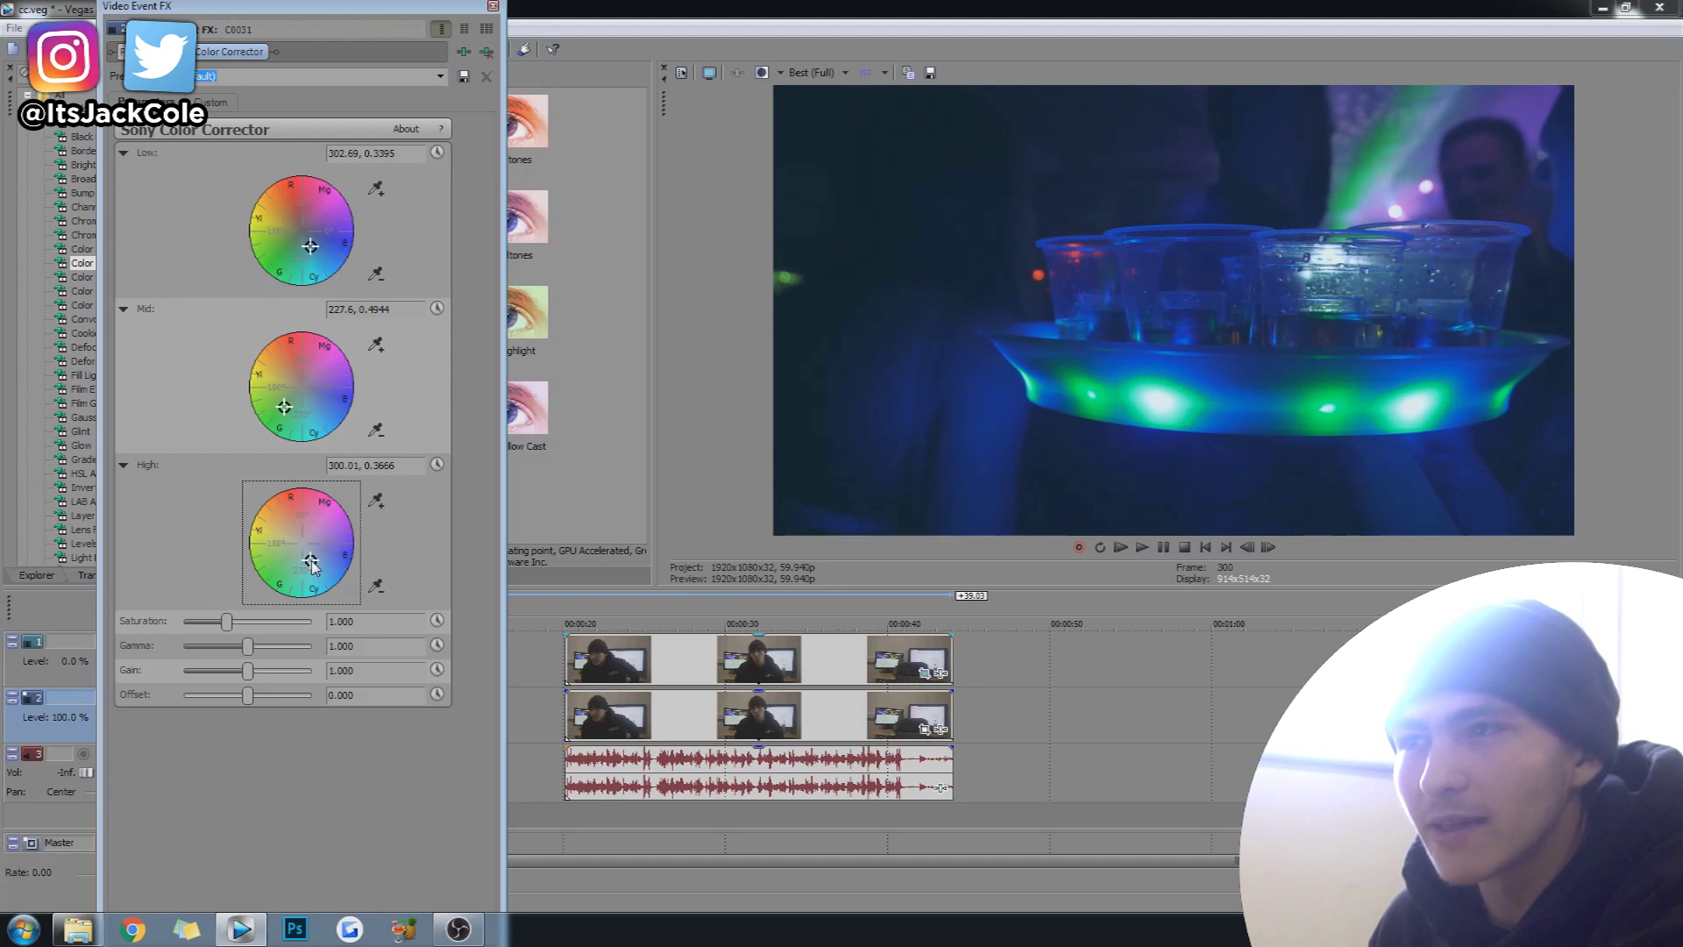
{"action": "left_click", "coordinate": [728, 7]}
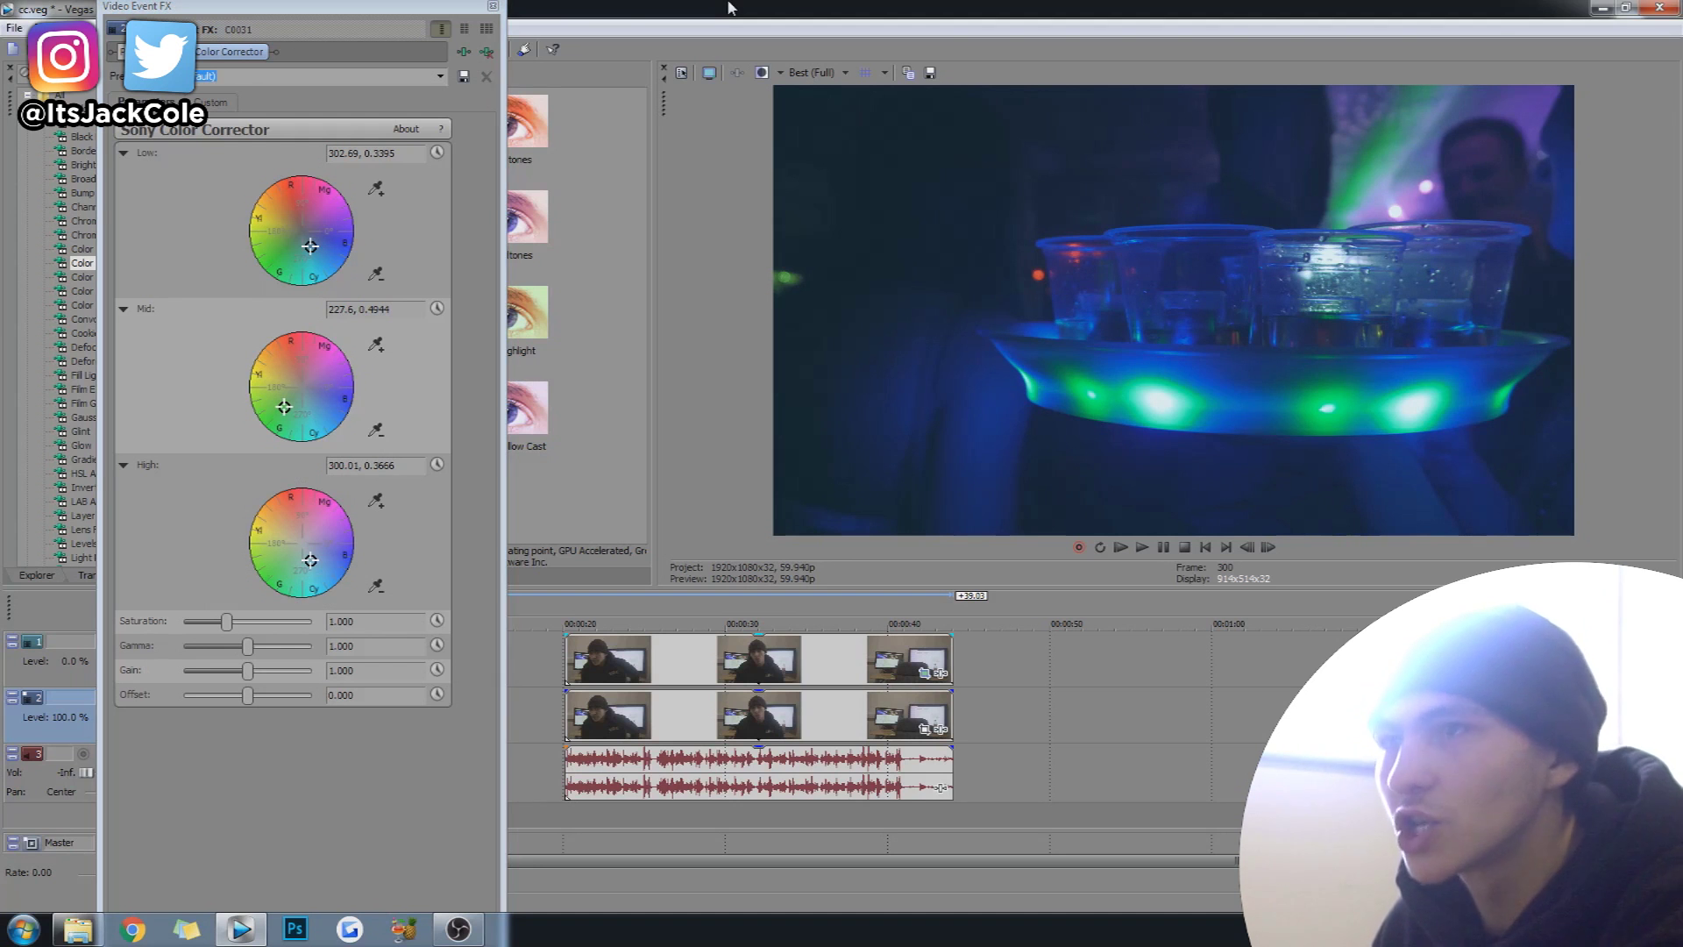
{"action": "key", "text": "space"}
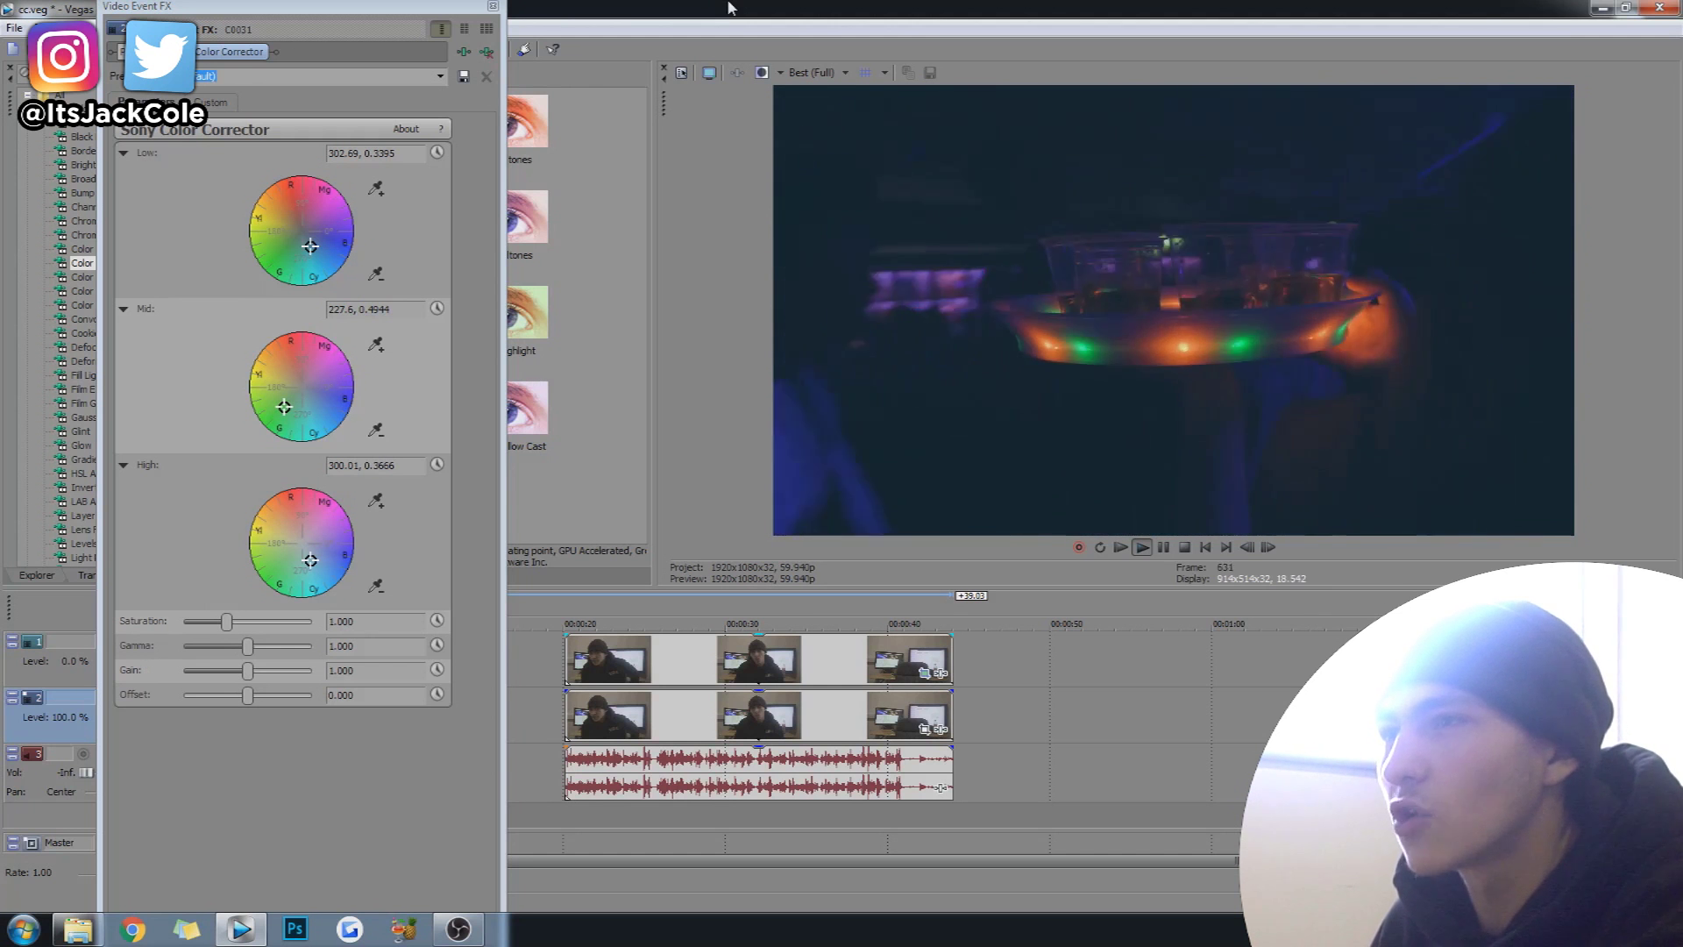
{"action": "key", "text": "space"}
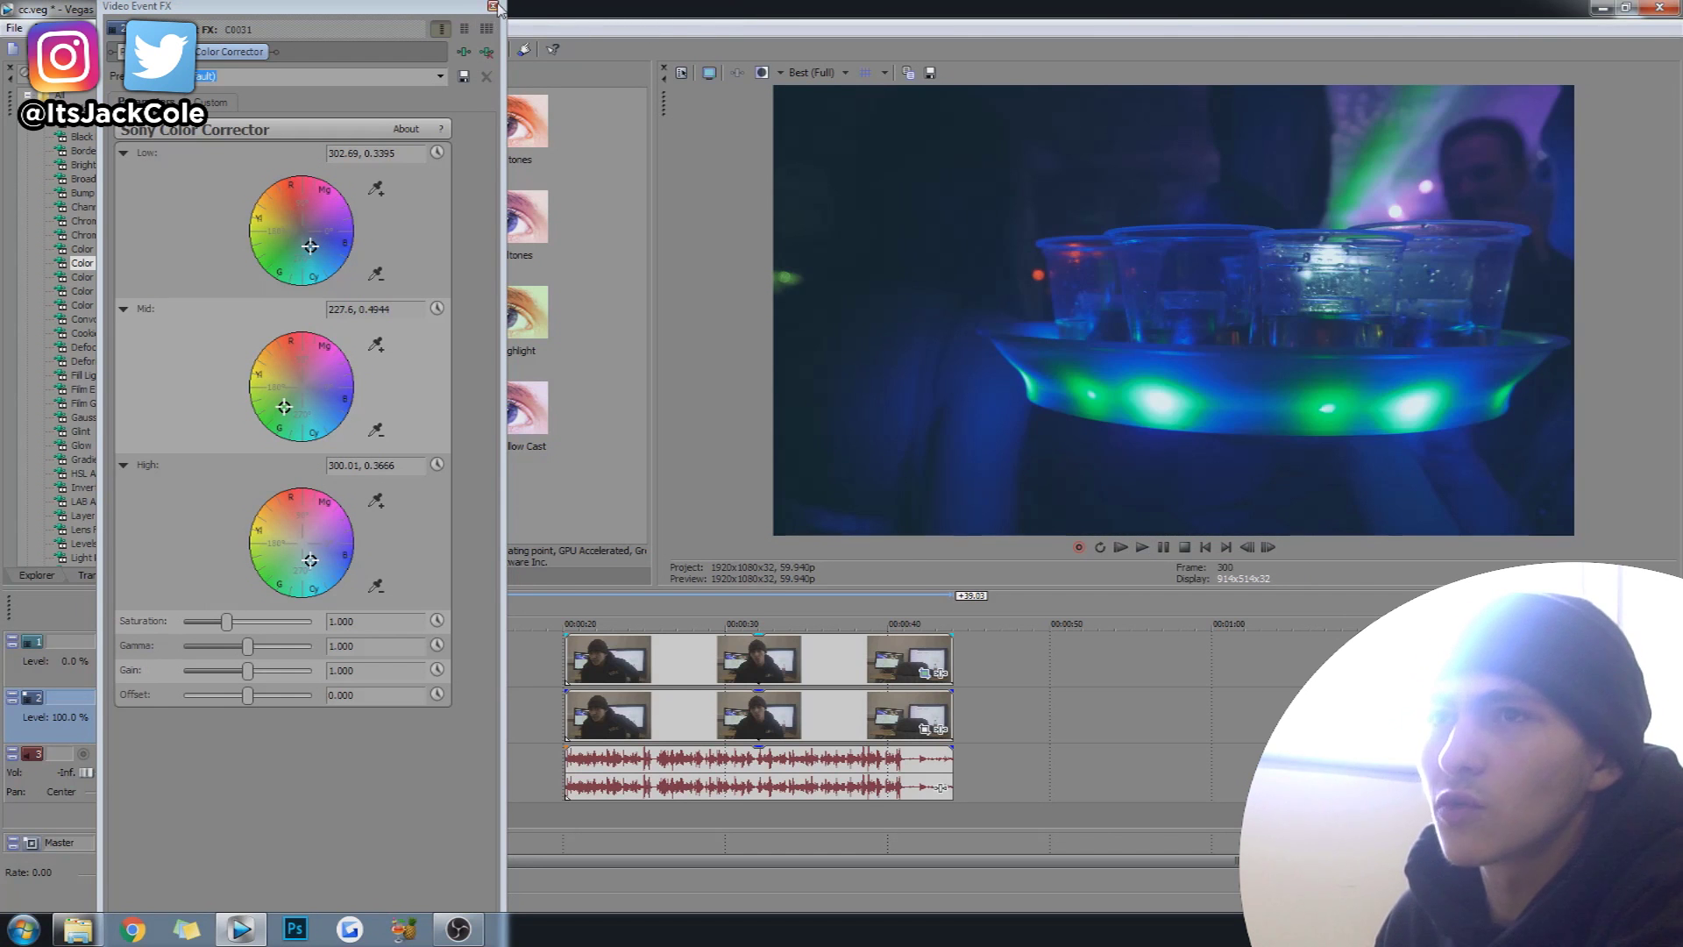
- Close the effect settings with track 1's level back at 100.0%, and play the nightclub clip to compare its graded and original halves
{"action": "left_click", "coordinate": [493, 7]}
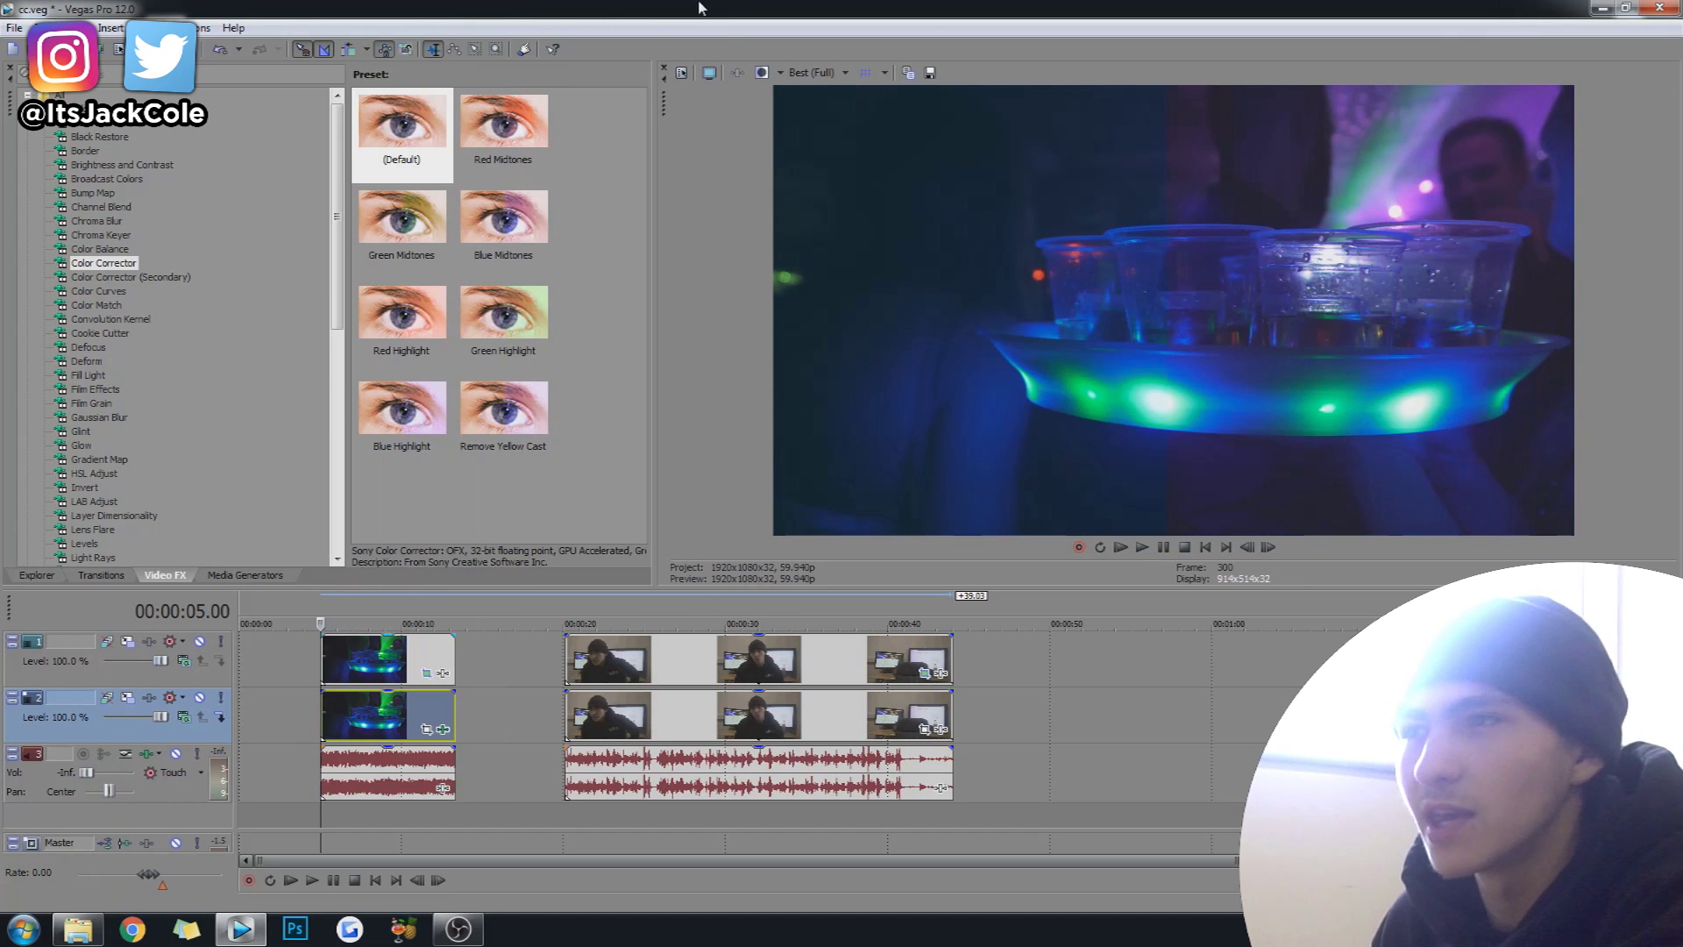
{"action": "key", "text": "space"}
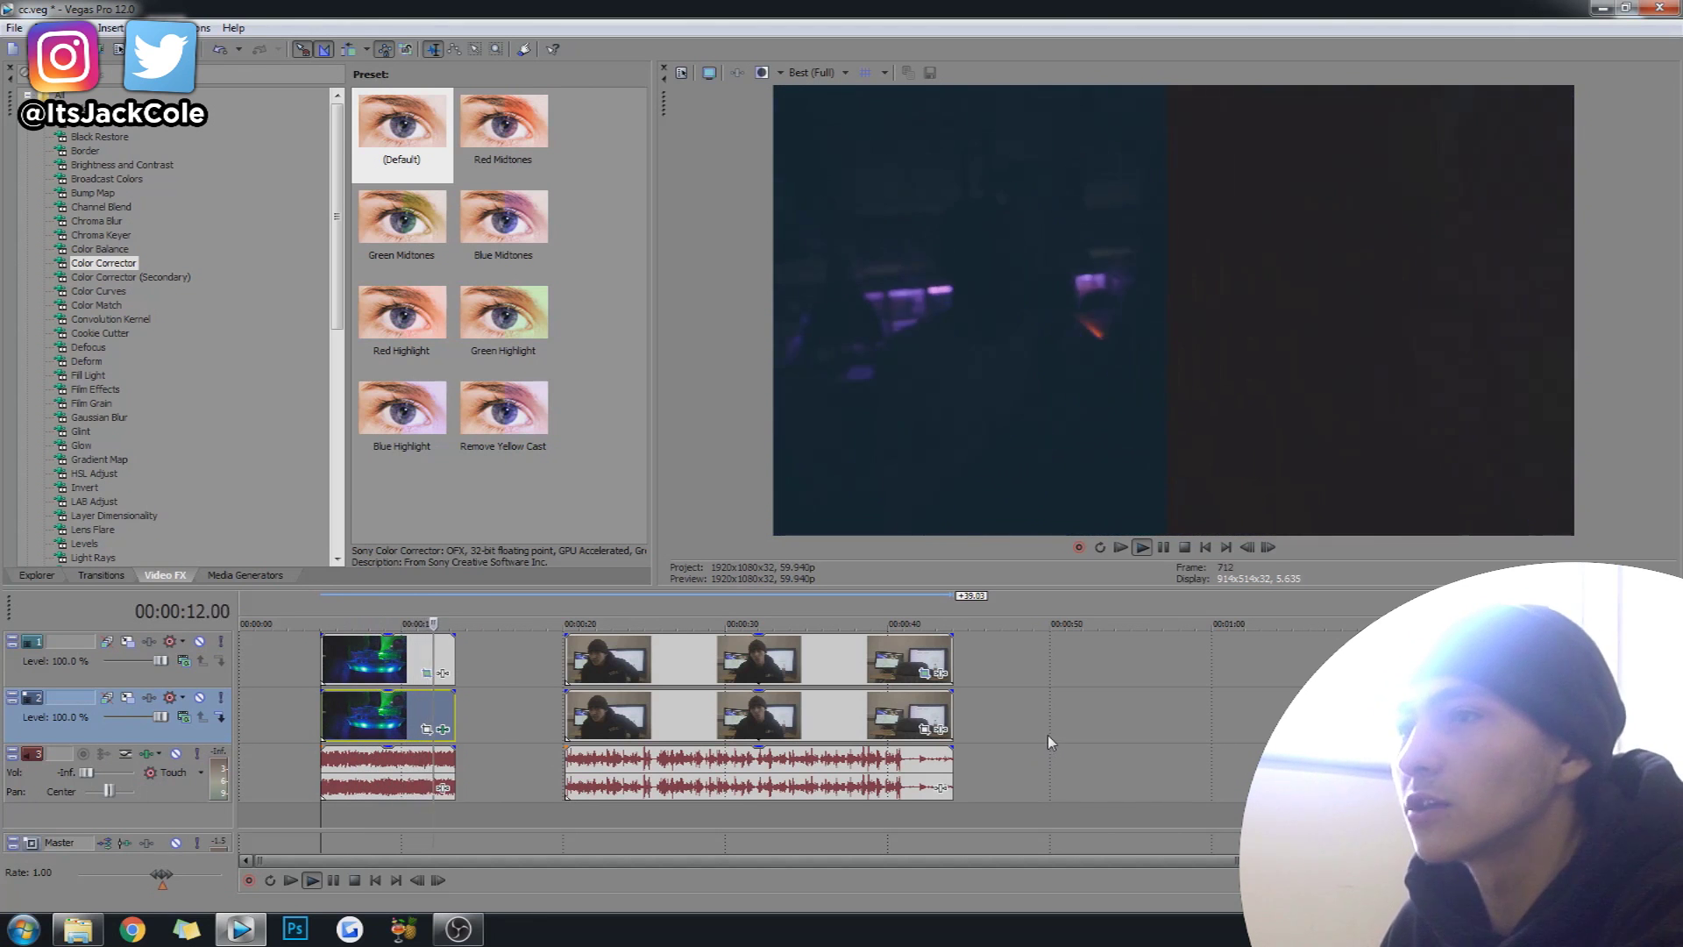
{"action": "key", "text": "space"}
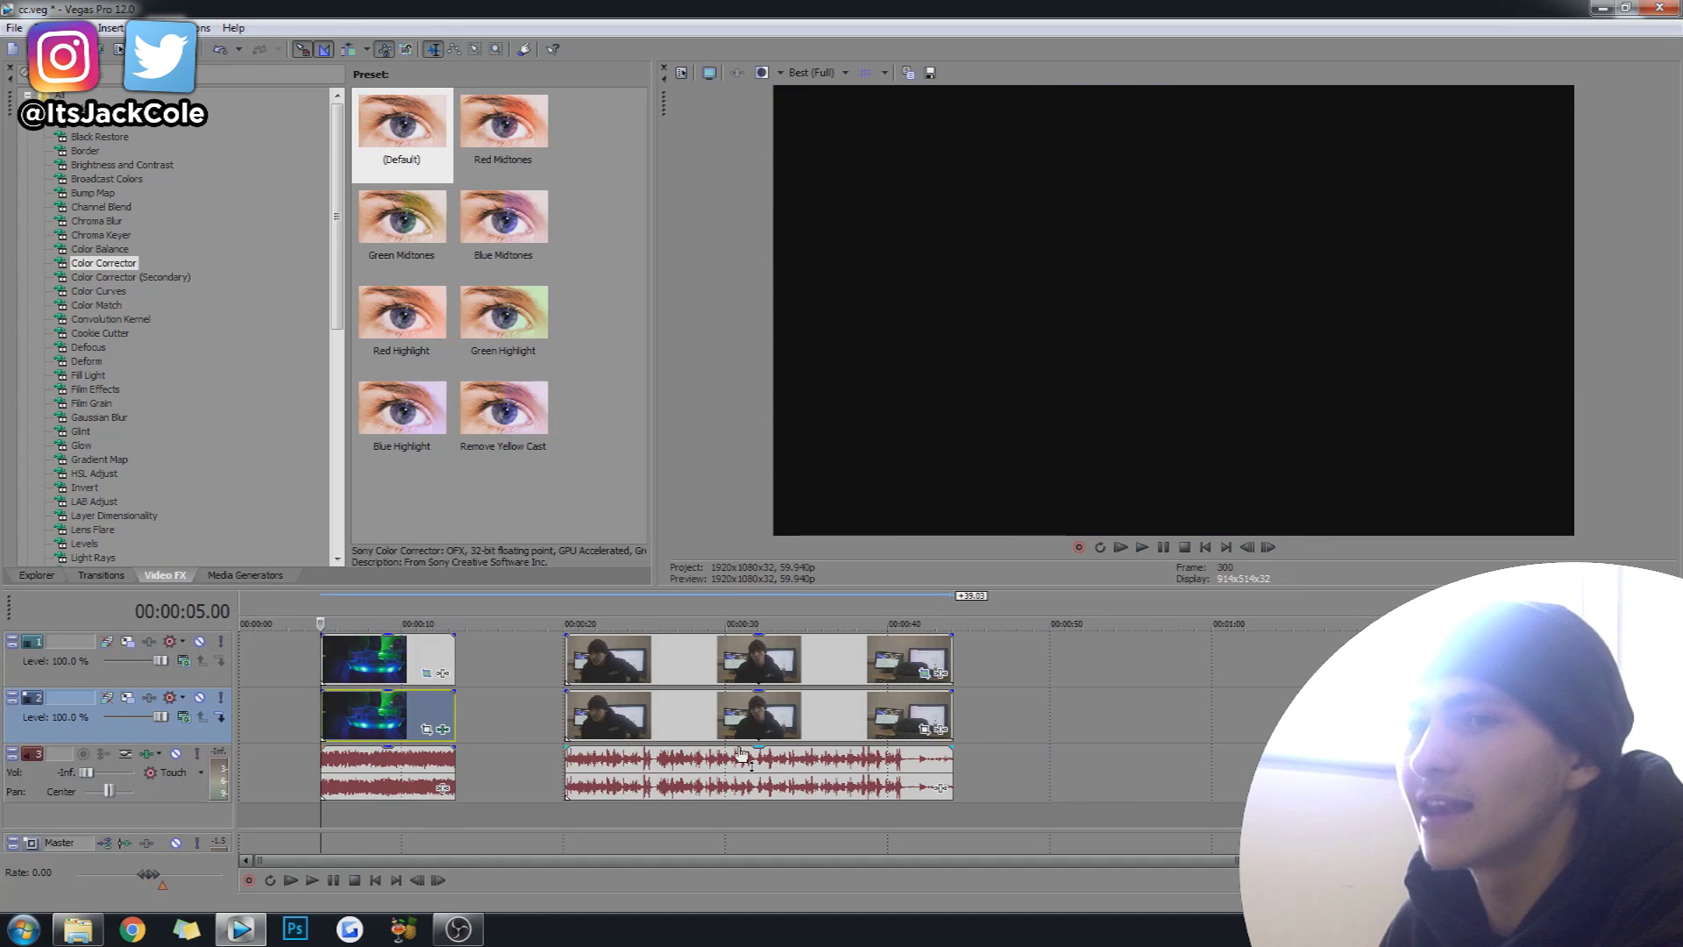
{"action": "key", "text": "space"}
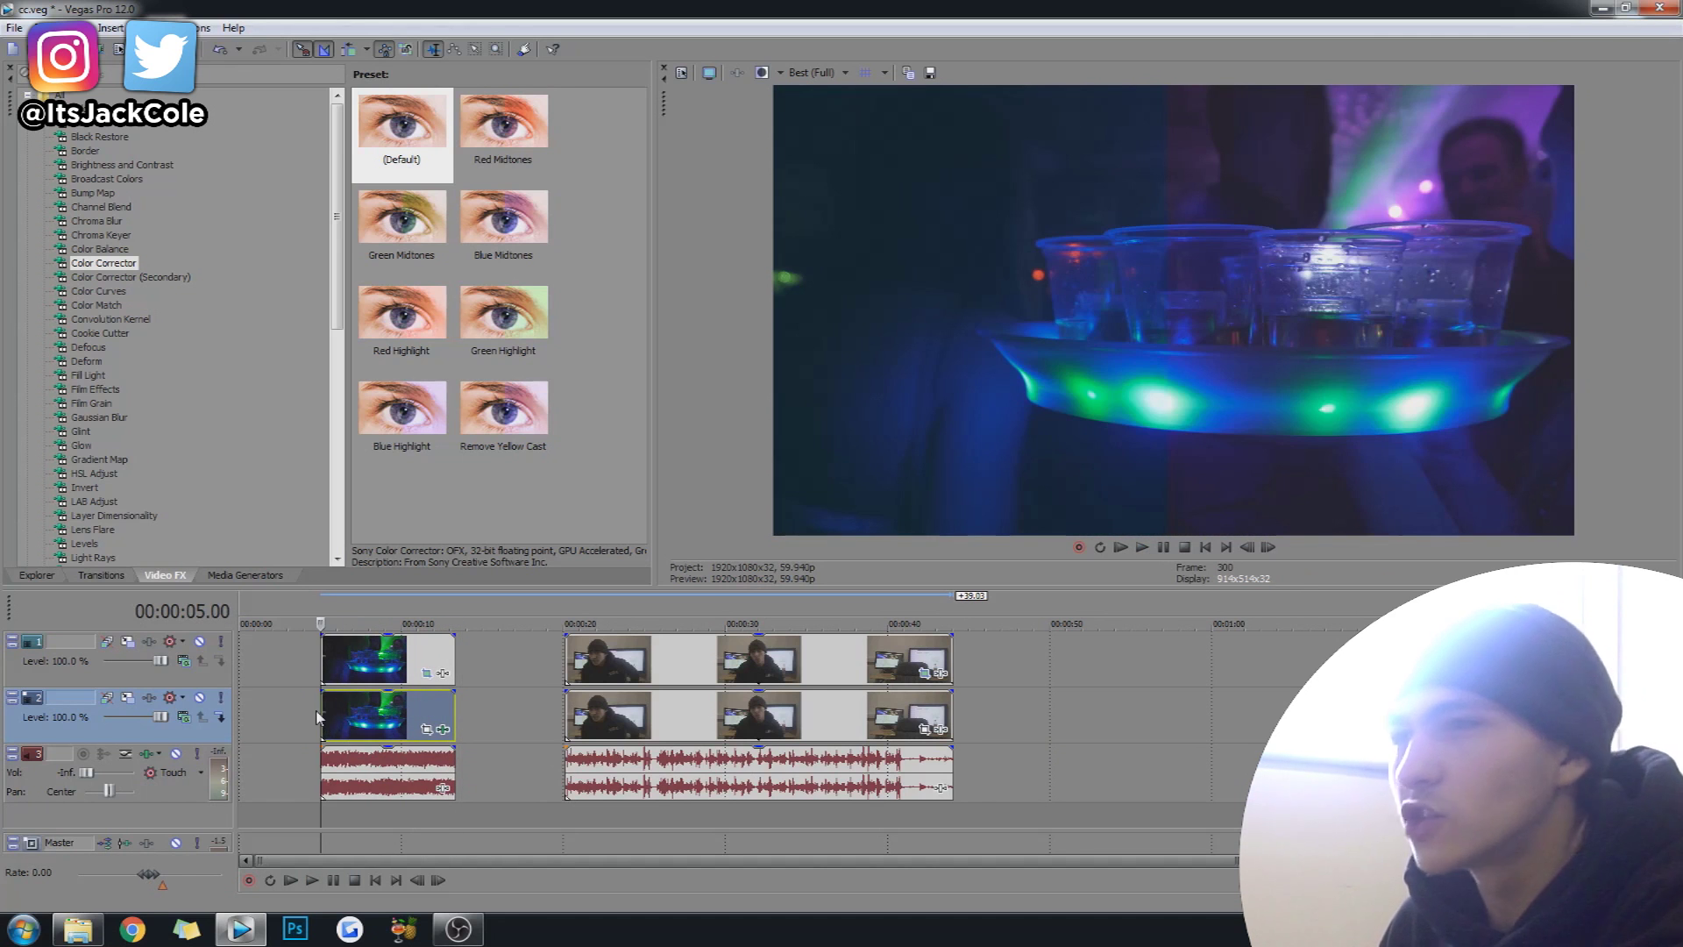
{"action": "left_click", "coordinate": [430, 657]}
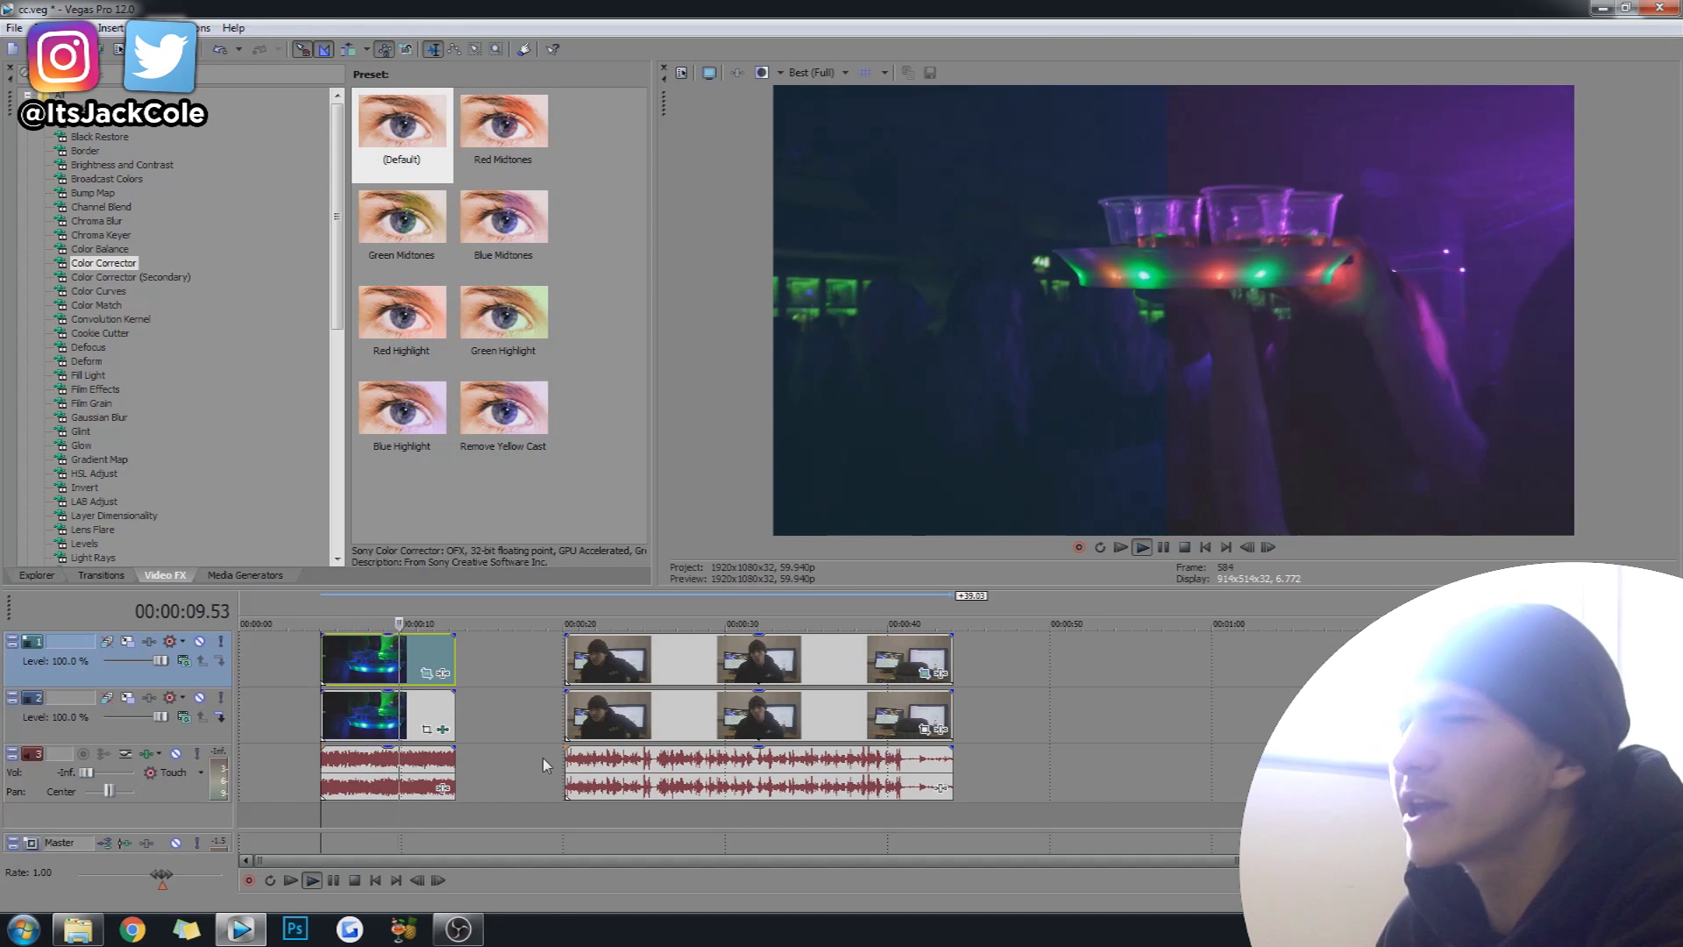
{"action": "key", "text": "space"}
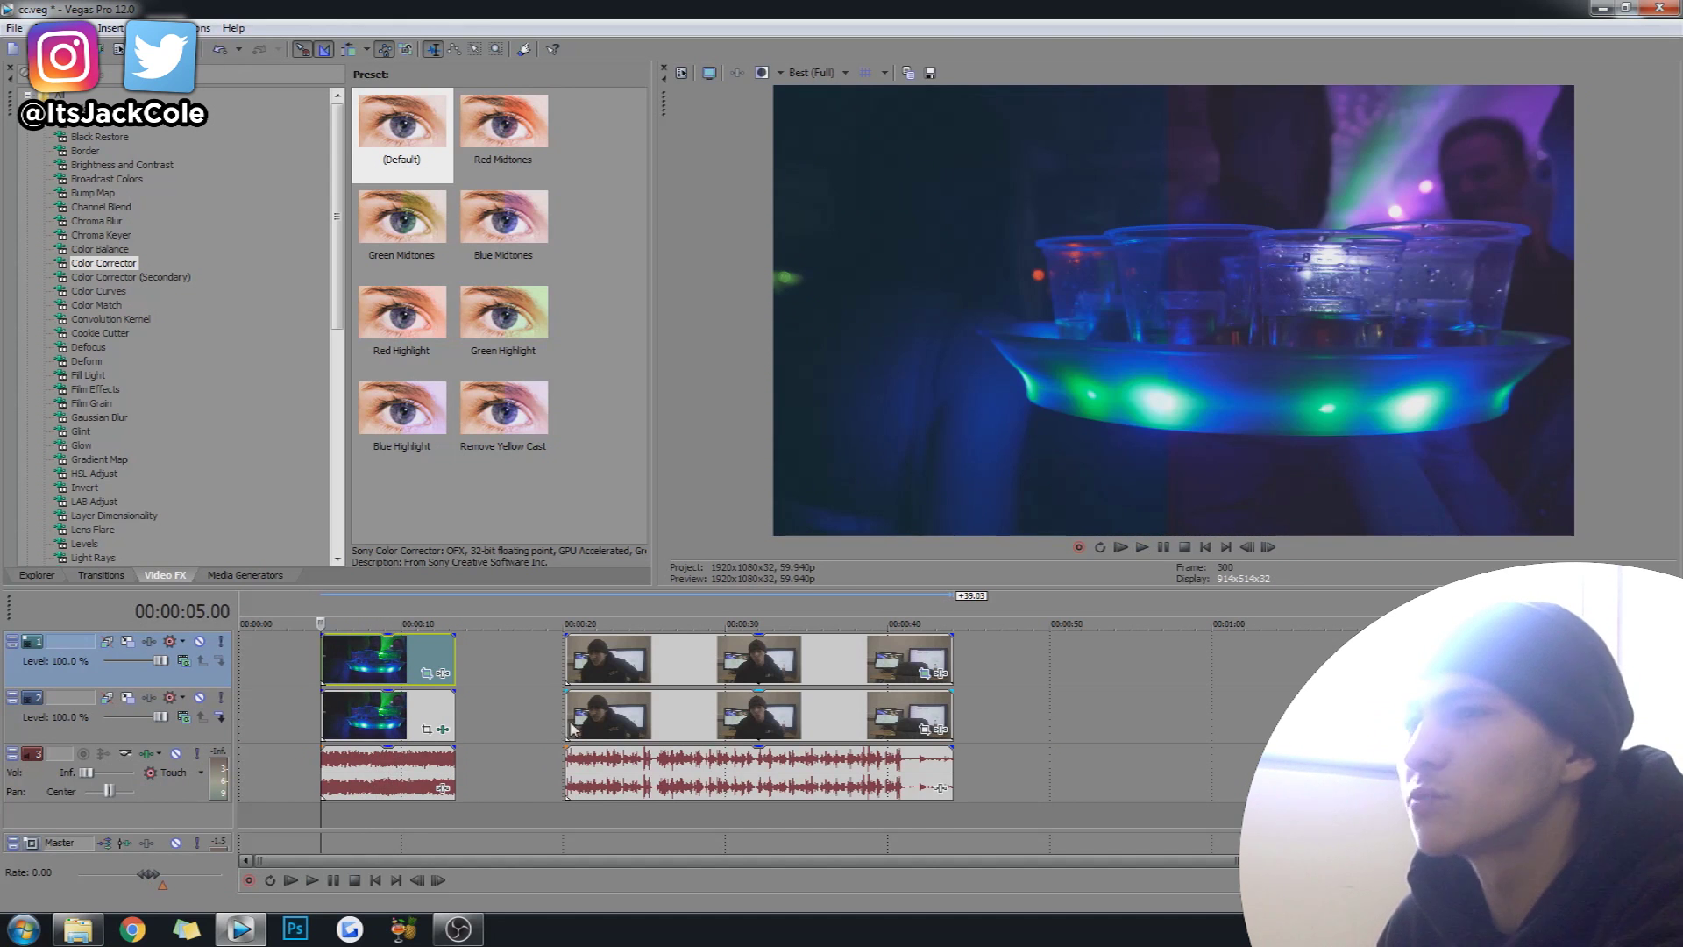
{"action": "left_click", "coordinate": [379, 659]}
{"action": "left_click", "coordinate": [349, 664]}
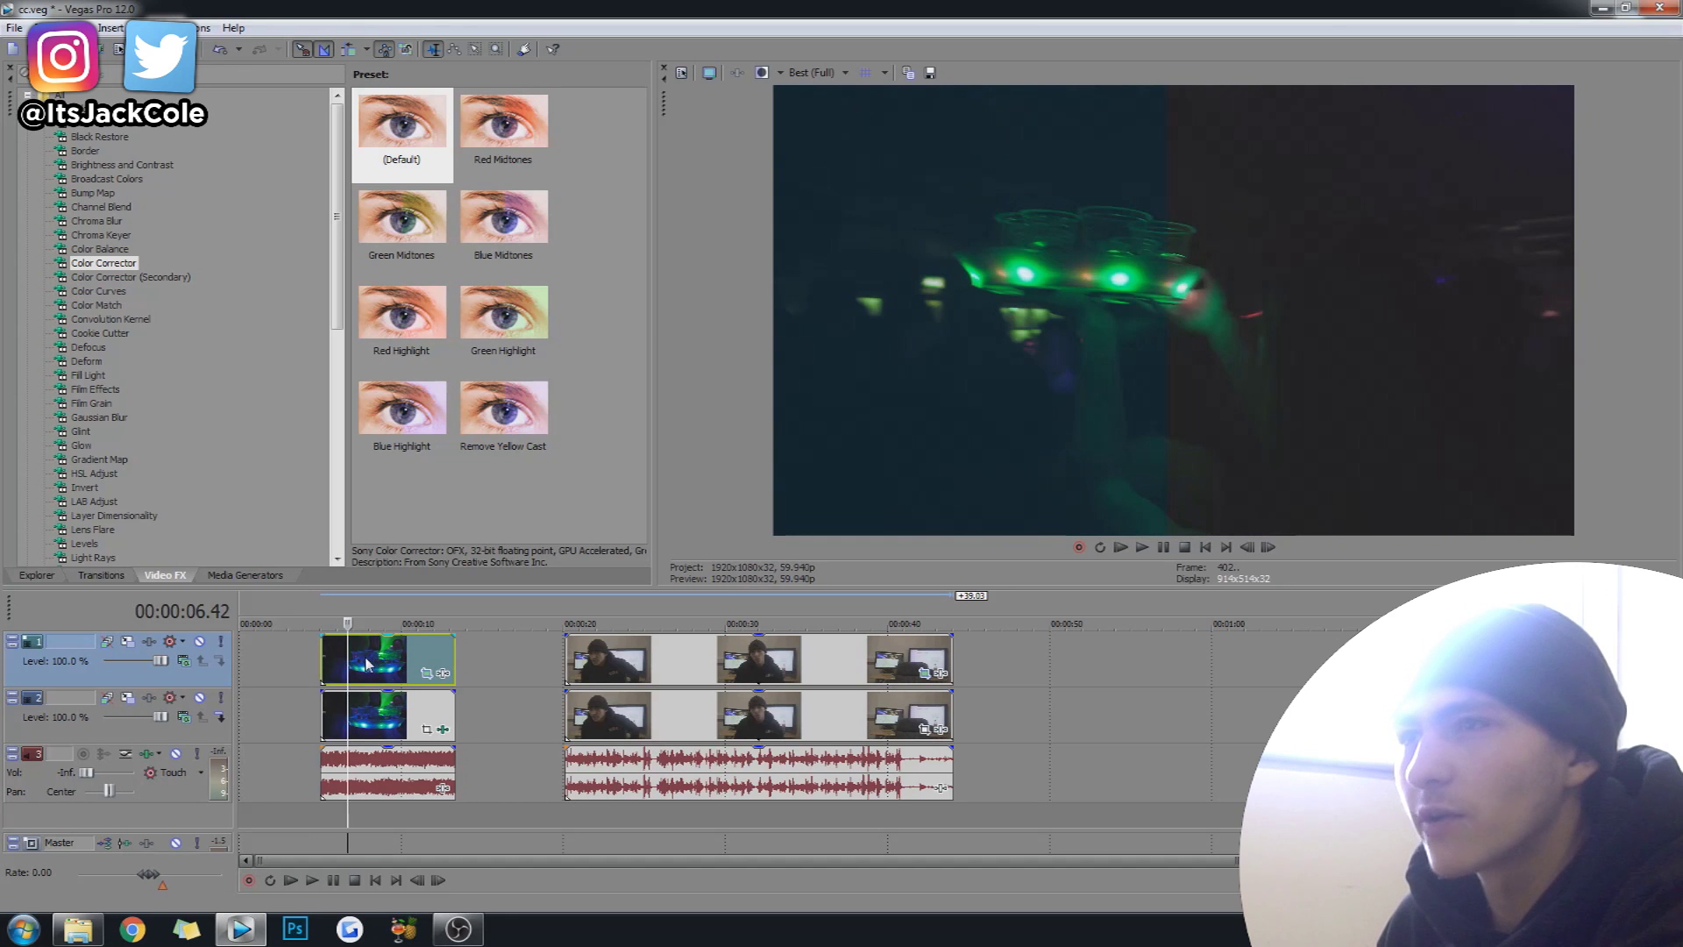
{"action": "left_click", "coordinate": [369, 657]}
{"action": "key", "text": "space"}
{"action": "key", "text": "space"}
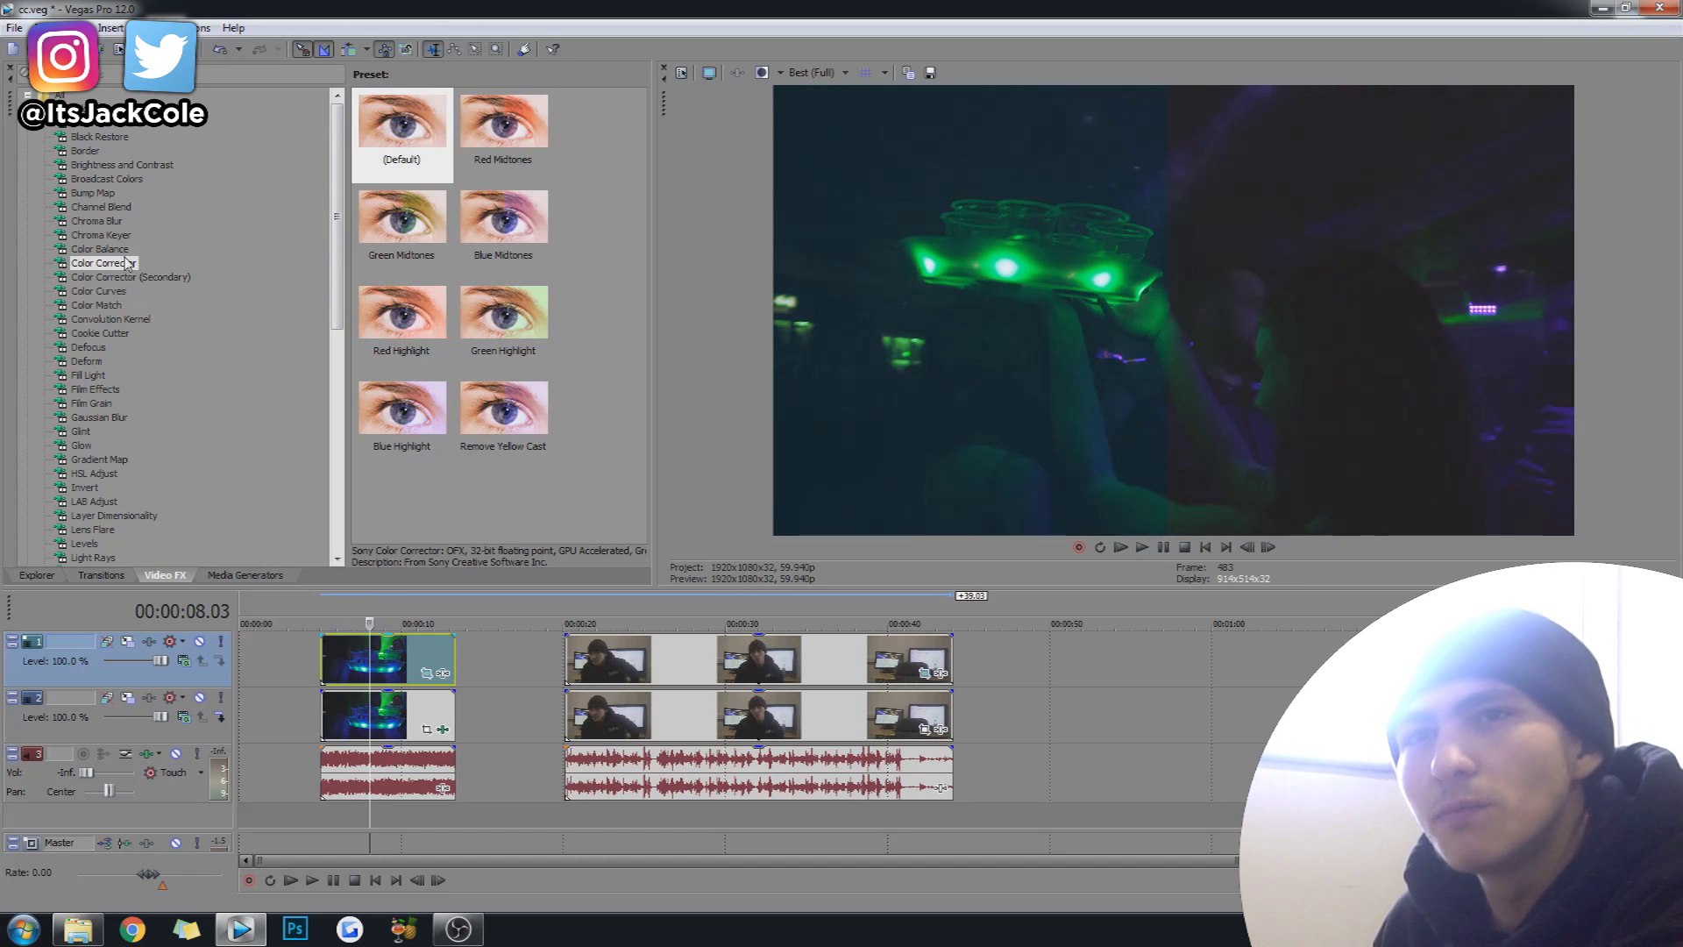
- Apply the default Brightness and Contrast preset to the nightclub clip on track 2
{"action": "left_click", "coordinate": [118, 164]}
{"action": "left_click_drag", "start_coordinate": [401, 132], "coordinate": [603, 517]}
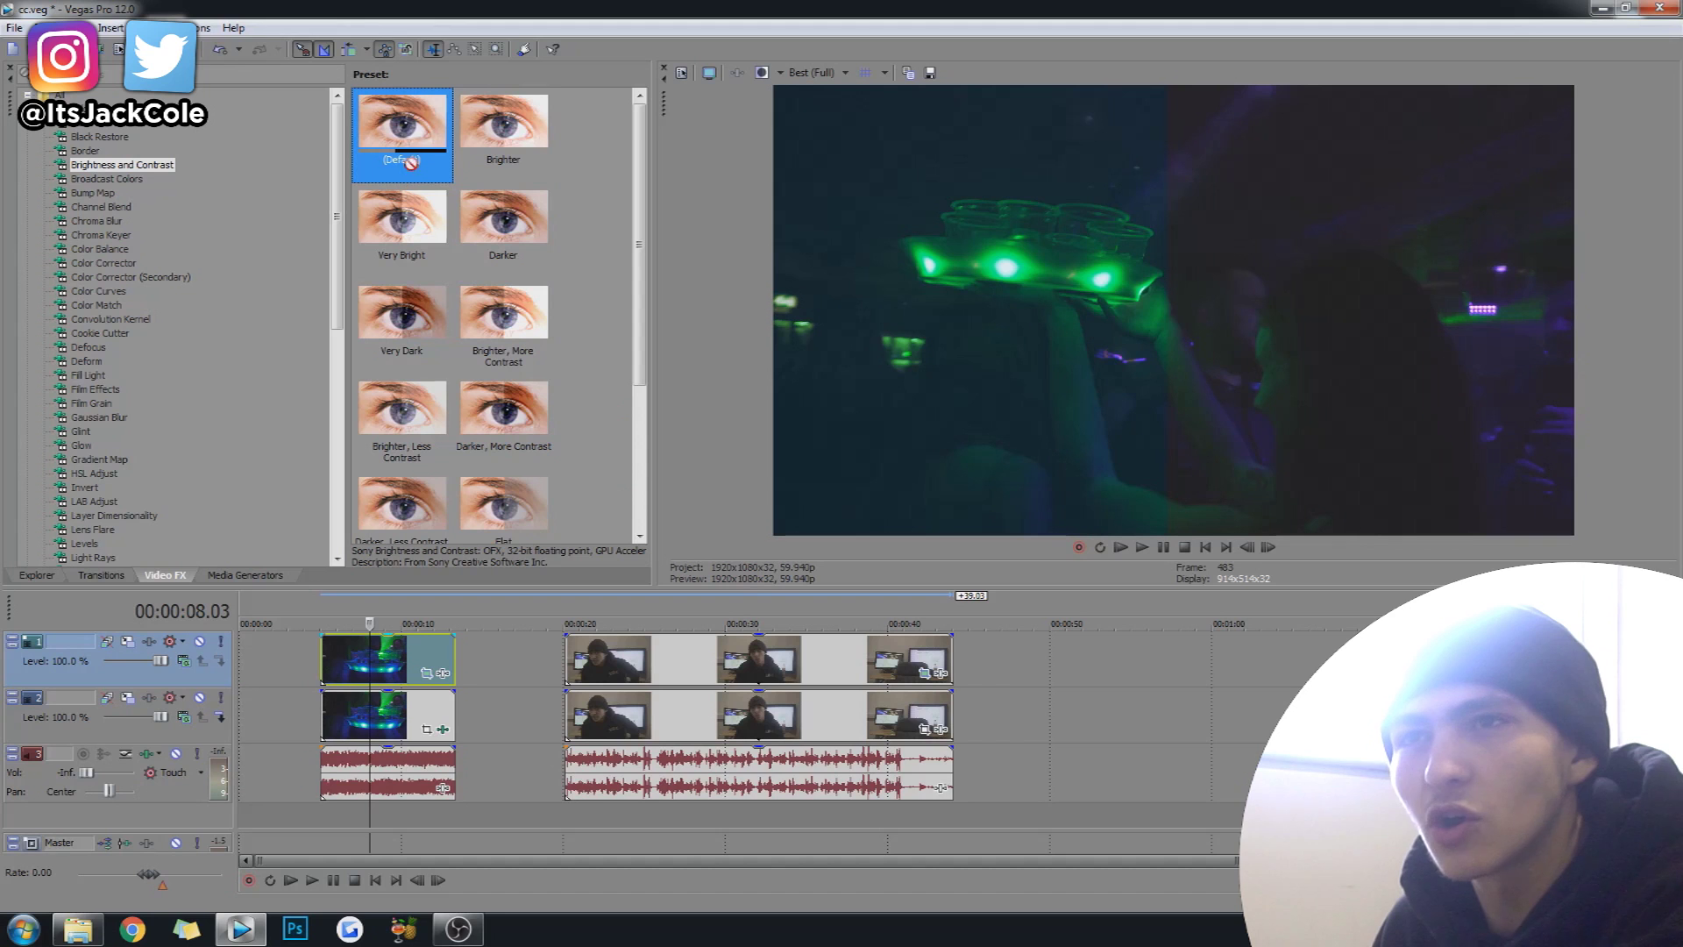
{"action": "left_click_drag", "start_coordinate": [375, 721], "coordinate": [377, 722]}
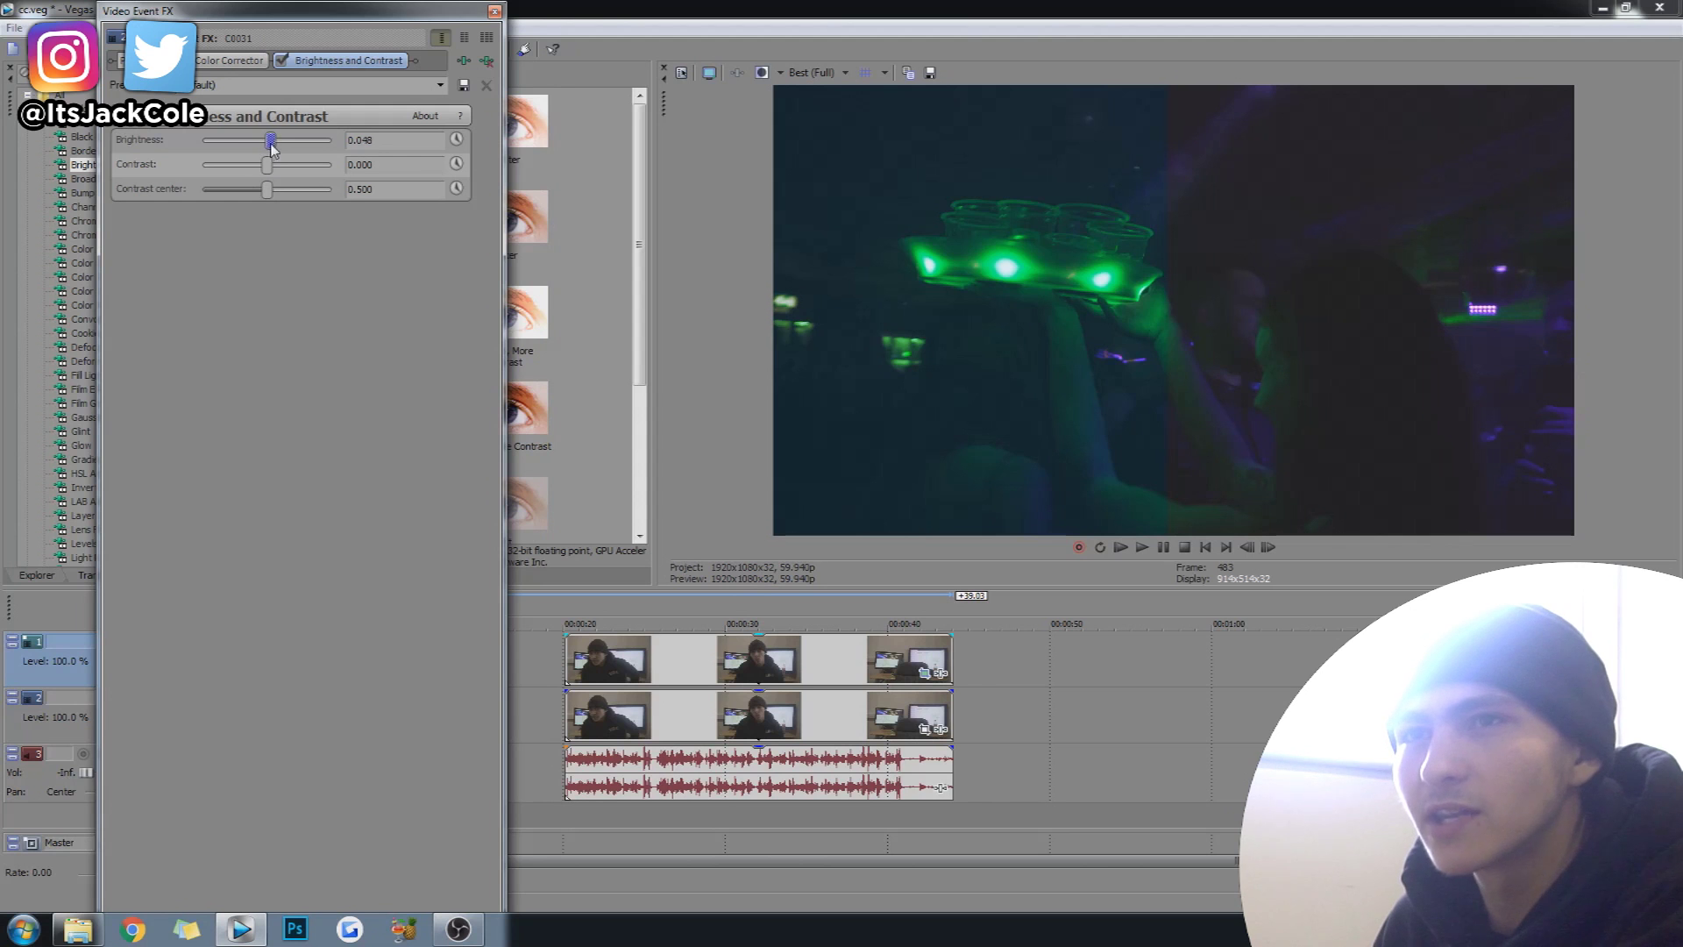
- Set the effect's brightness to 0.170 and contrast to 0.279, and close its settings
{"action": "left_click_drag", "start_coordinate": [271, 146], "coordinate": [274, 149]}
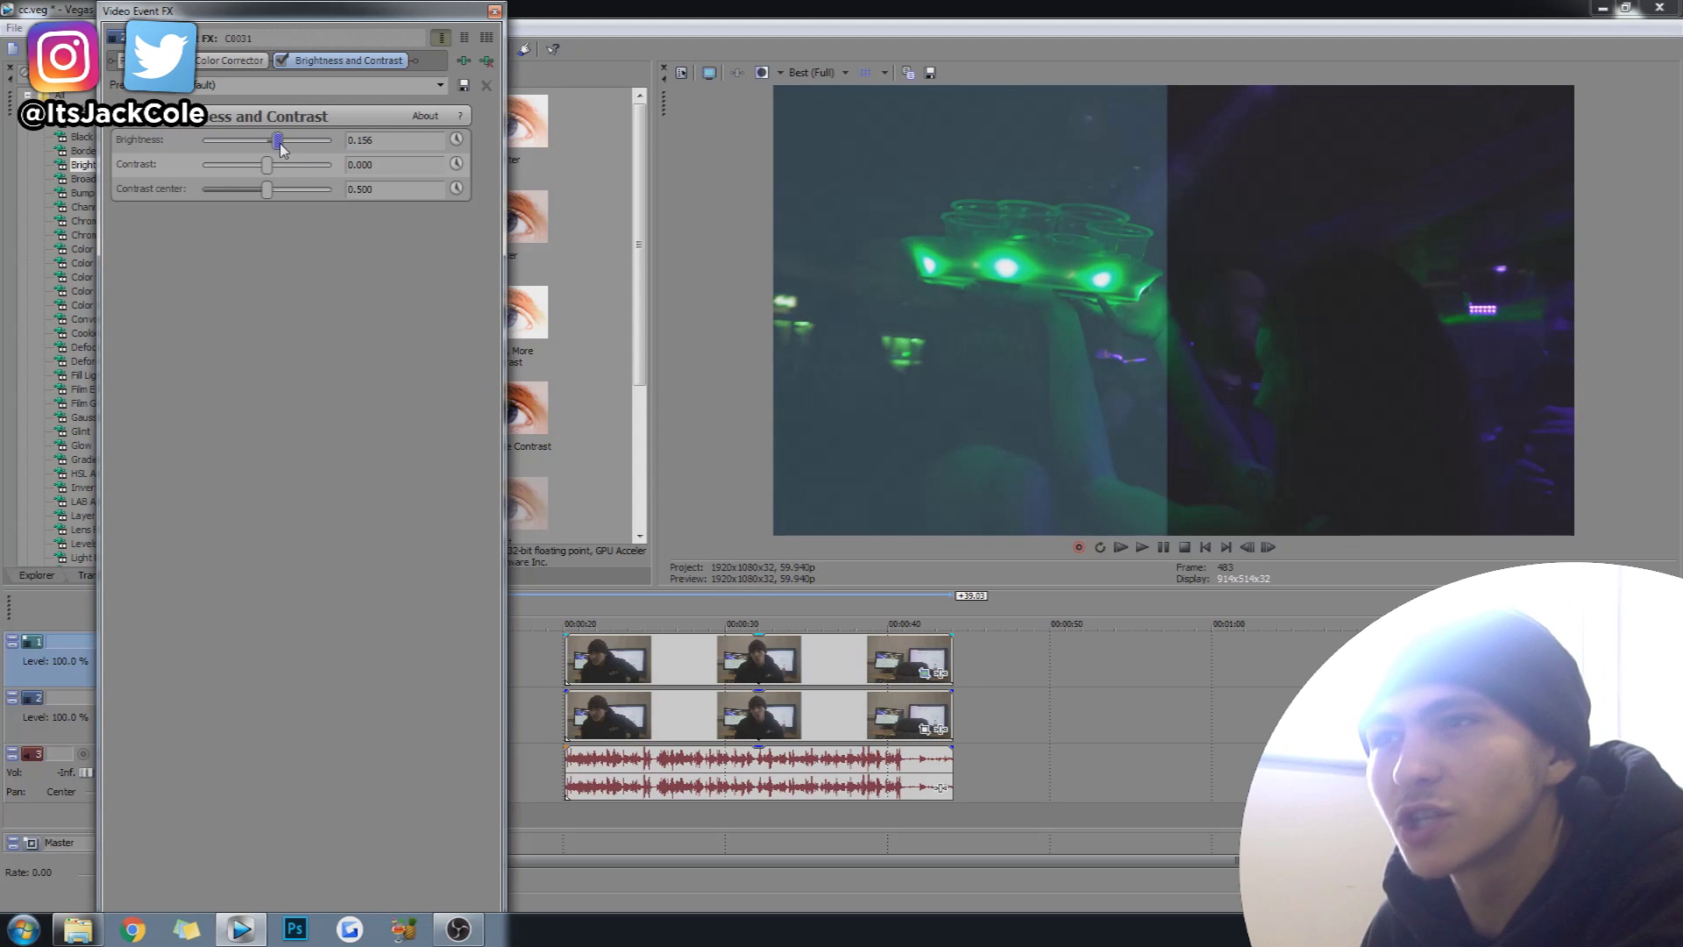
{"action": "left_click_drag", "start_coordinate": [280, 144], "coordinate": [290, 156]}
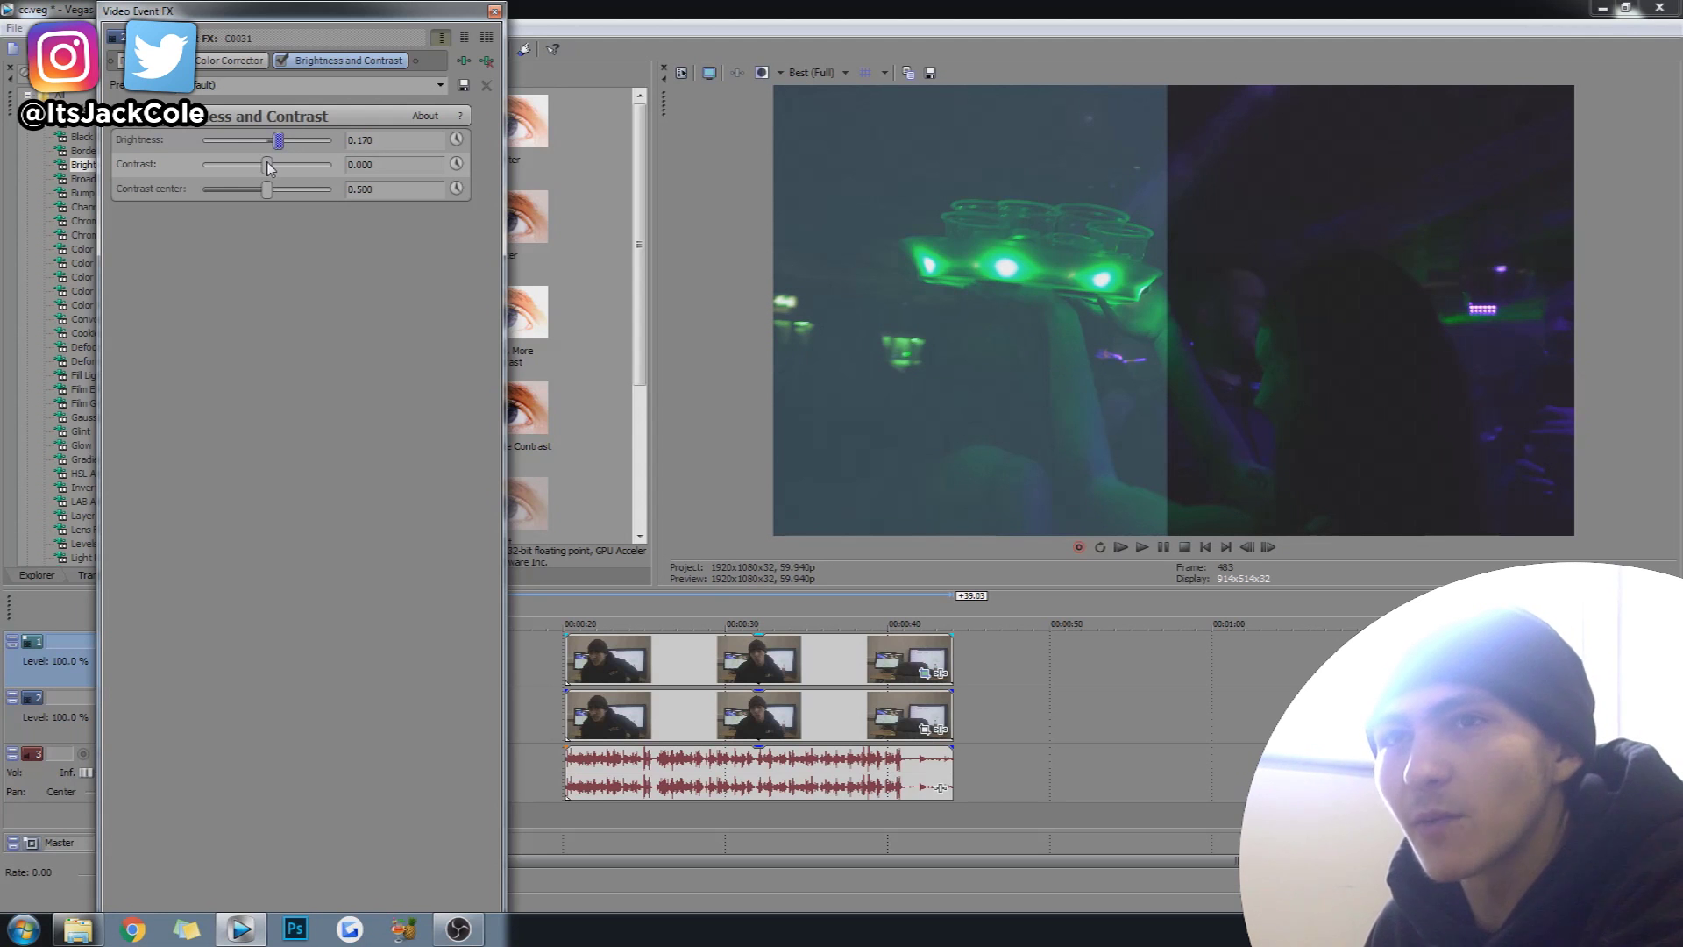
{"action": "left_click_drag", "start_coordinate": [283, 168], "coordinate": [287, 171]}
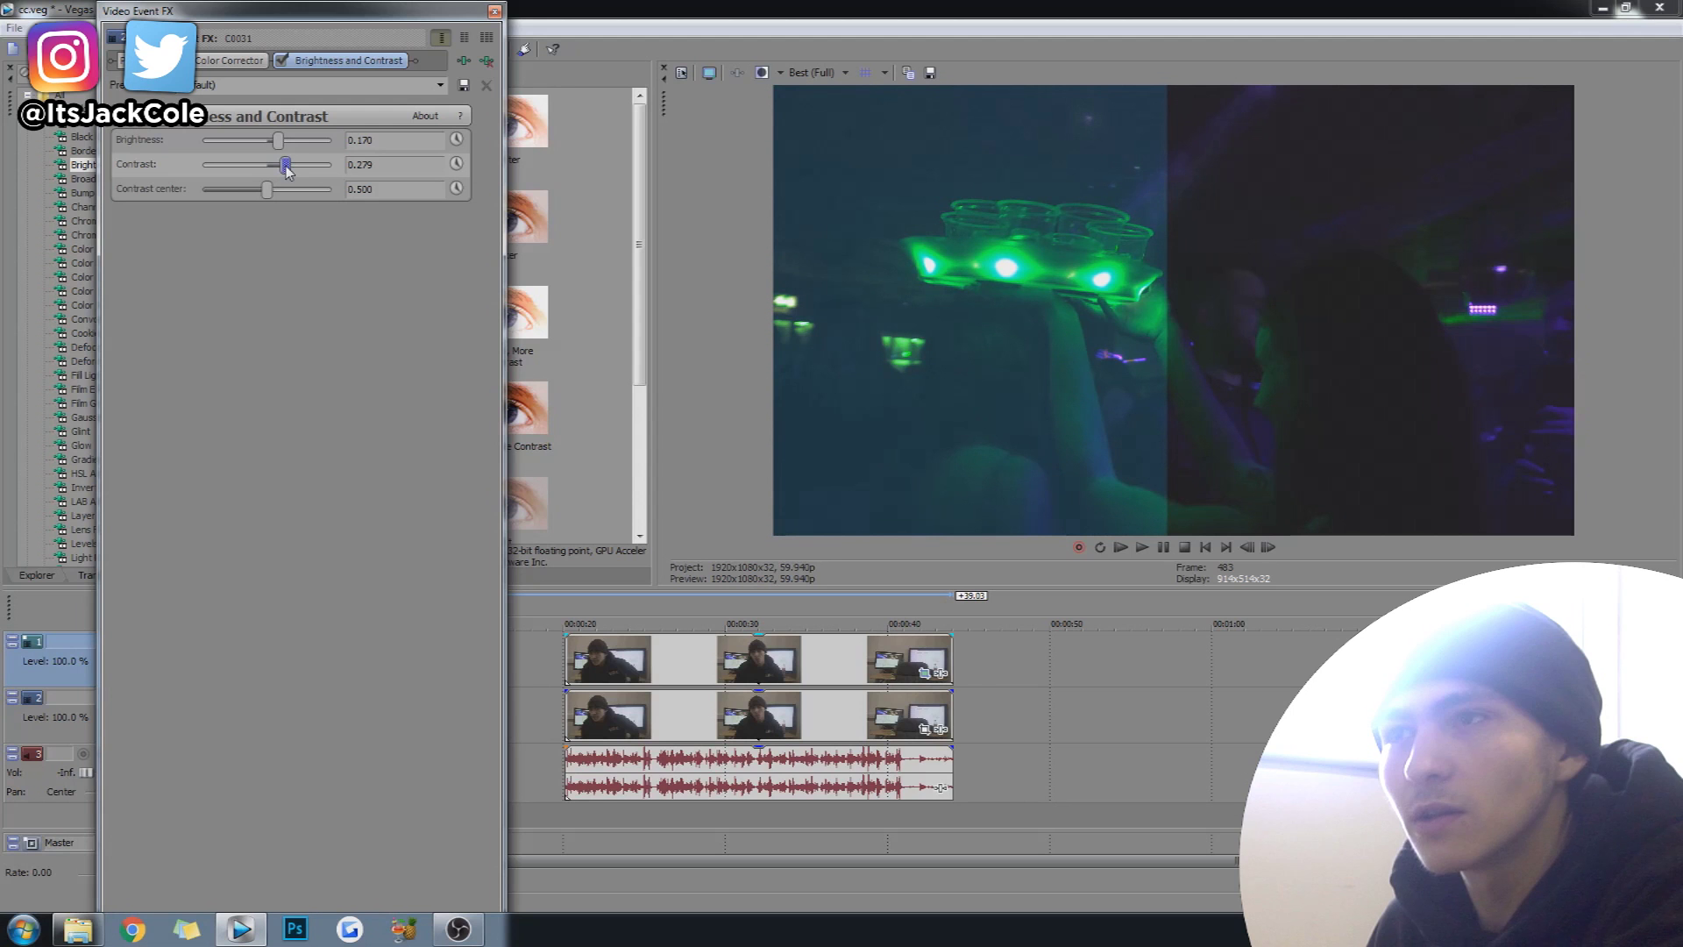
{"action": "left_click_drag", "start_coordinate": [278, 147], "coordinate": [278, 151]}
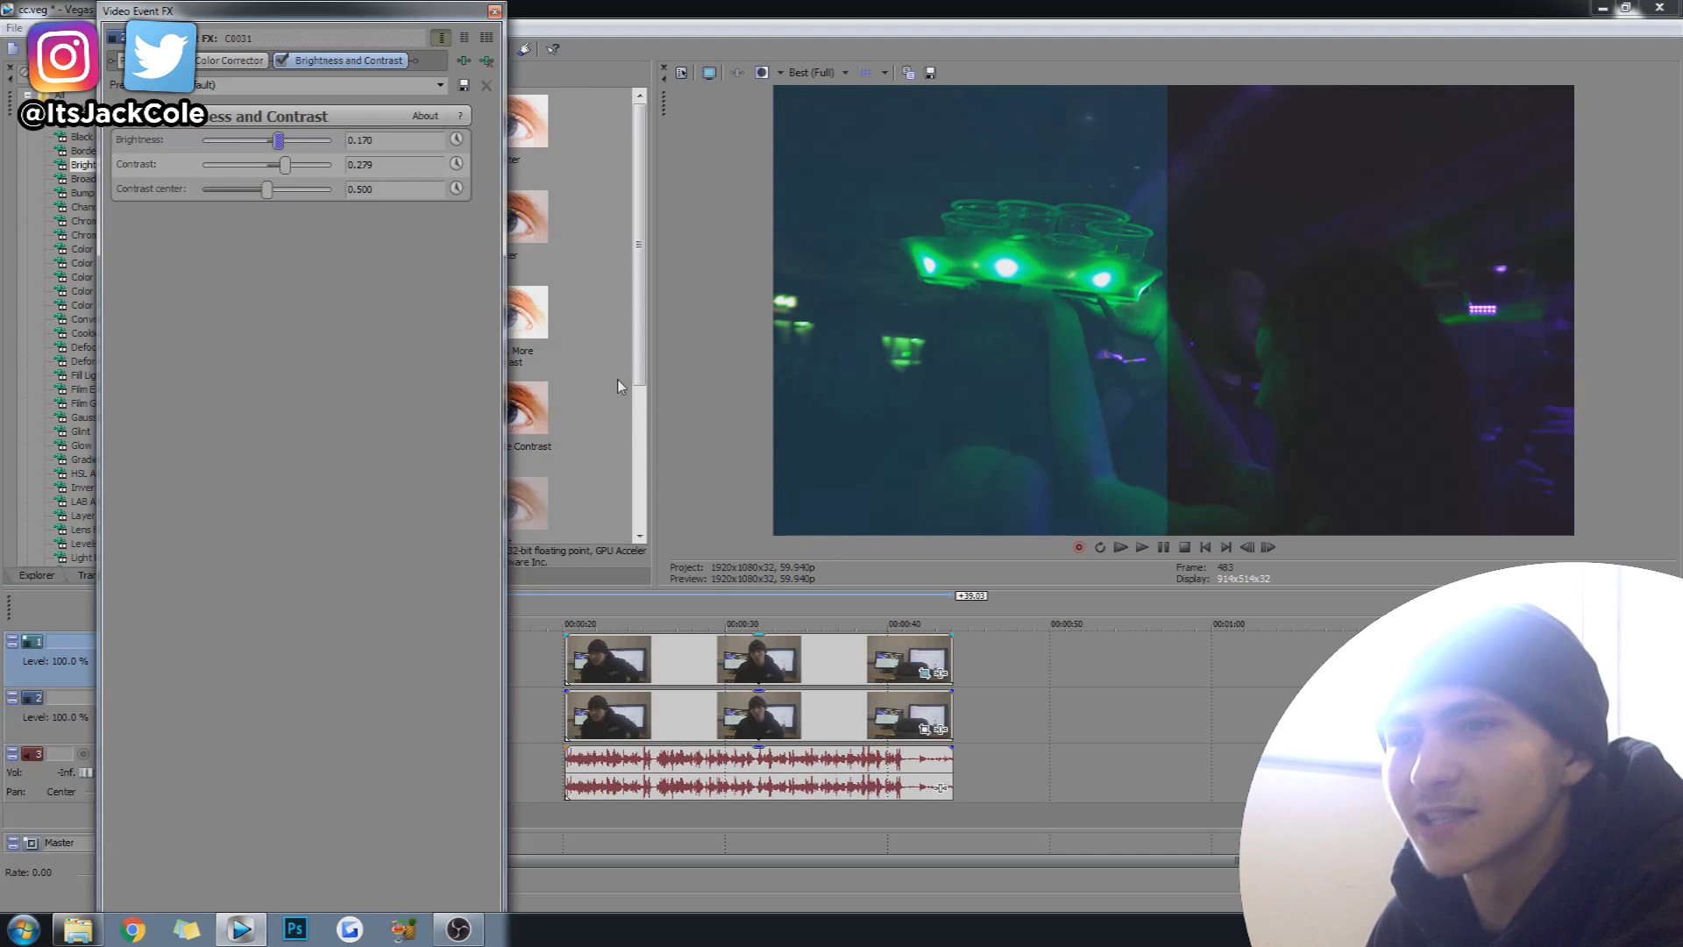
{"action": "left_click", "coordinate": [496, 11]}
- Play the nightclub clip and check several frames to compare the brightened half with the original
{"action": "key", "text": "space"}
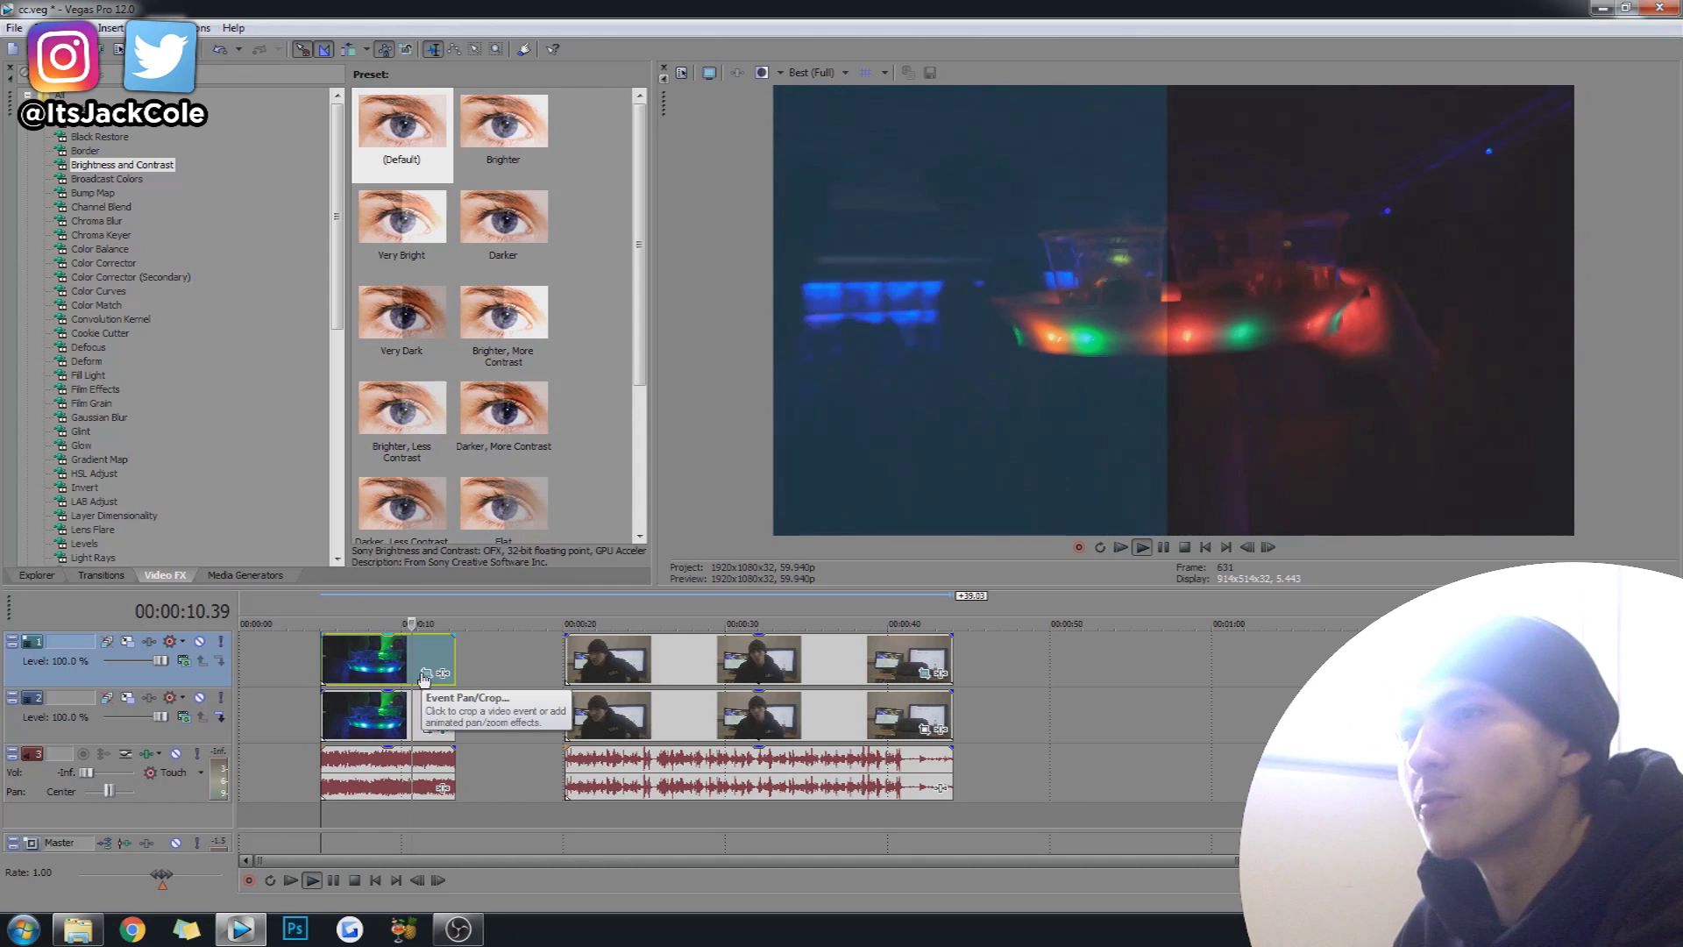
{"action": "key", "text": "space"}
{"action": "left_click", "coordinate": [374, 671]}
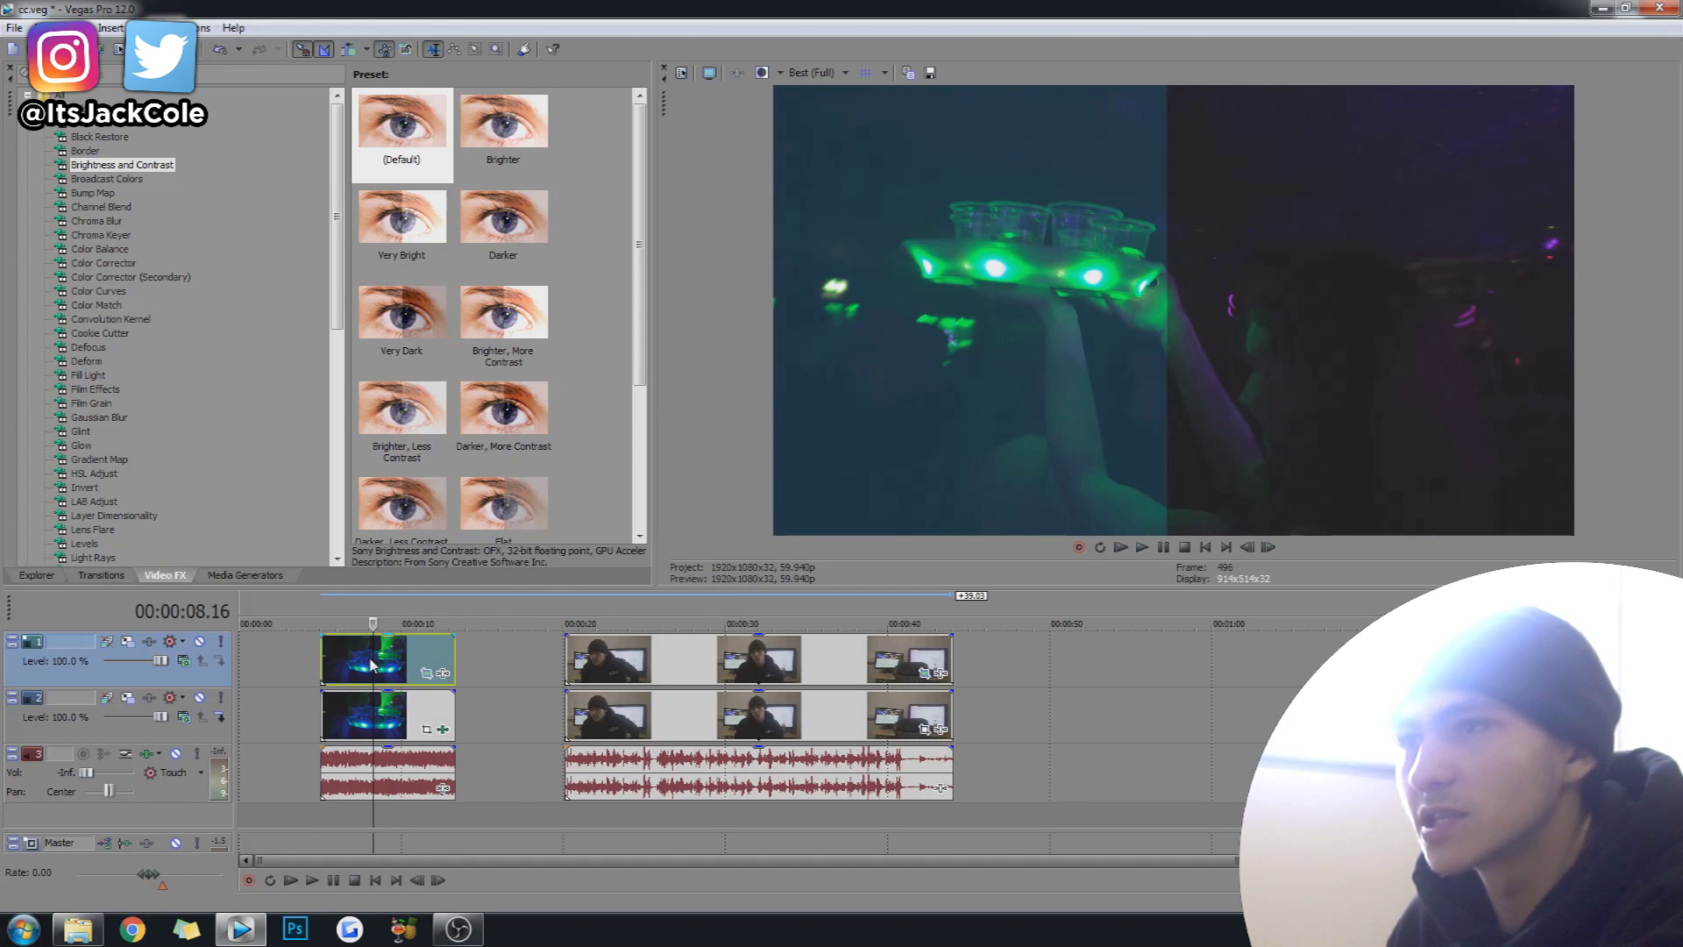
{"action": "left_click", "coordinate": [403, 659]}
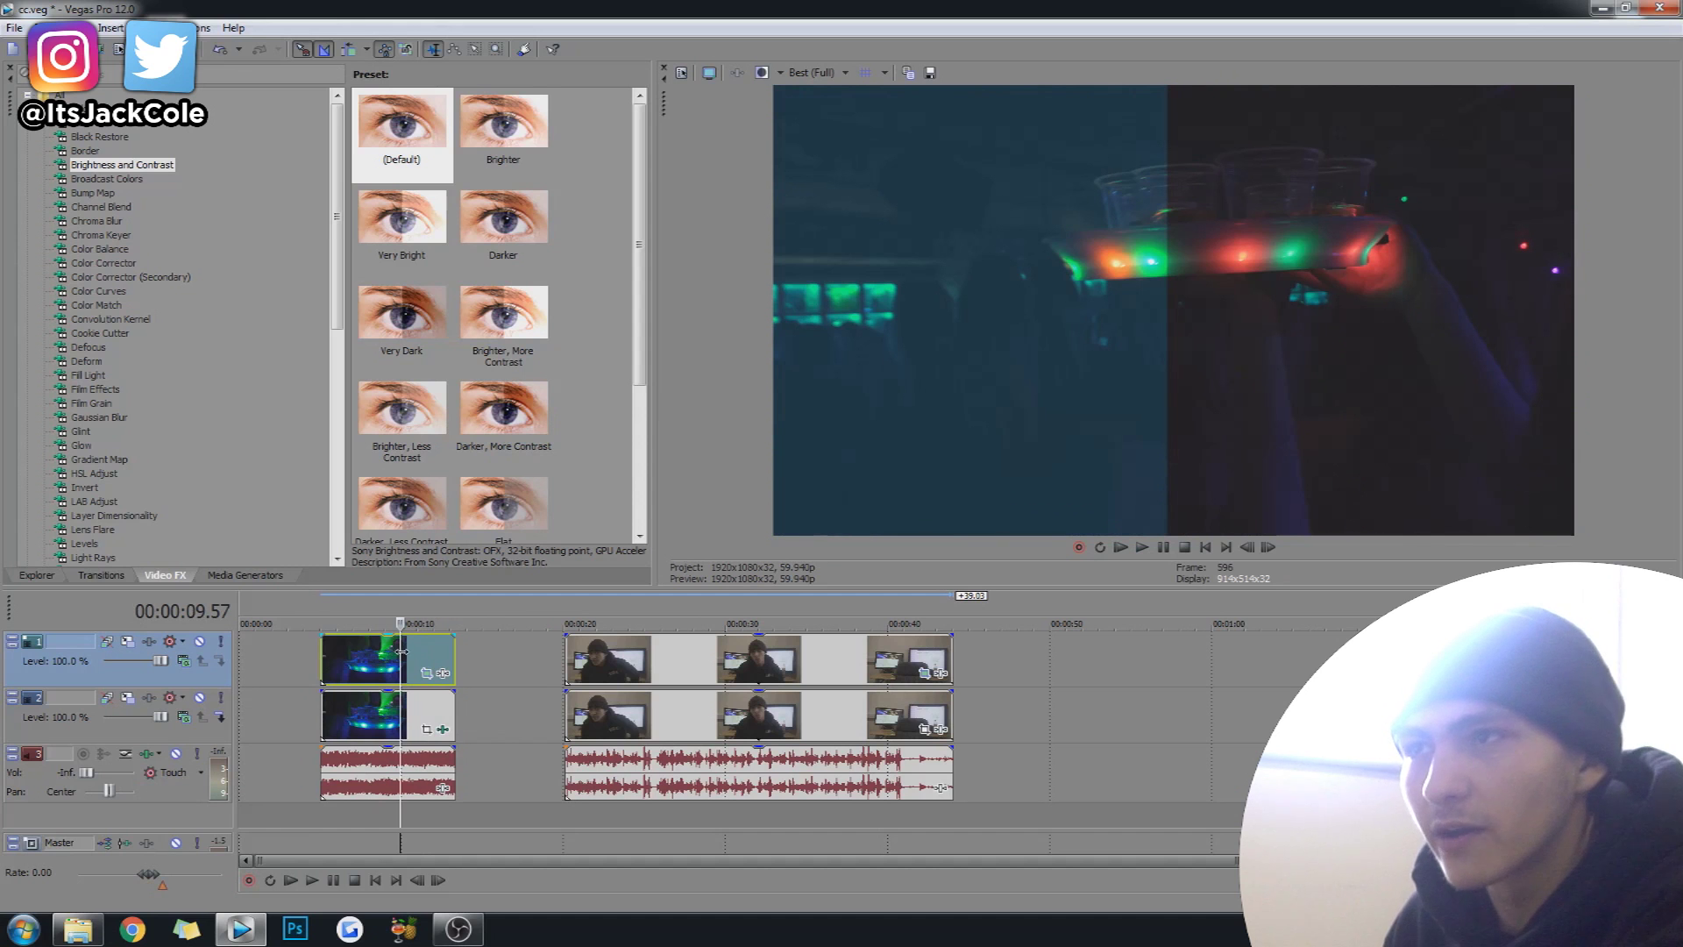
{"action": "left_click", "coordinate": [395, 655]}
{"action": "left_click", "coordinate": [390, 657]}
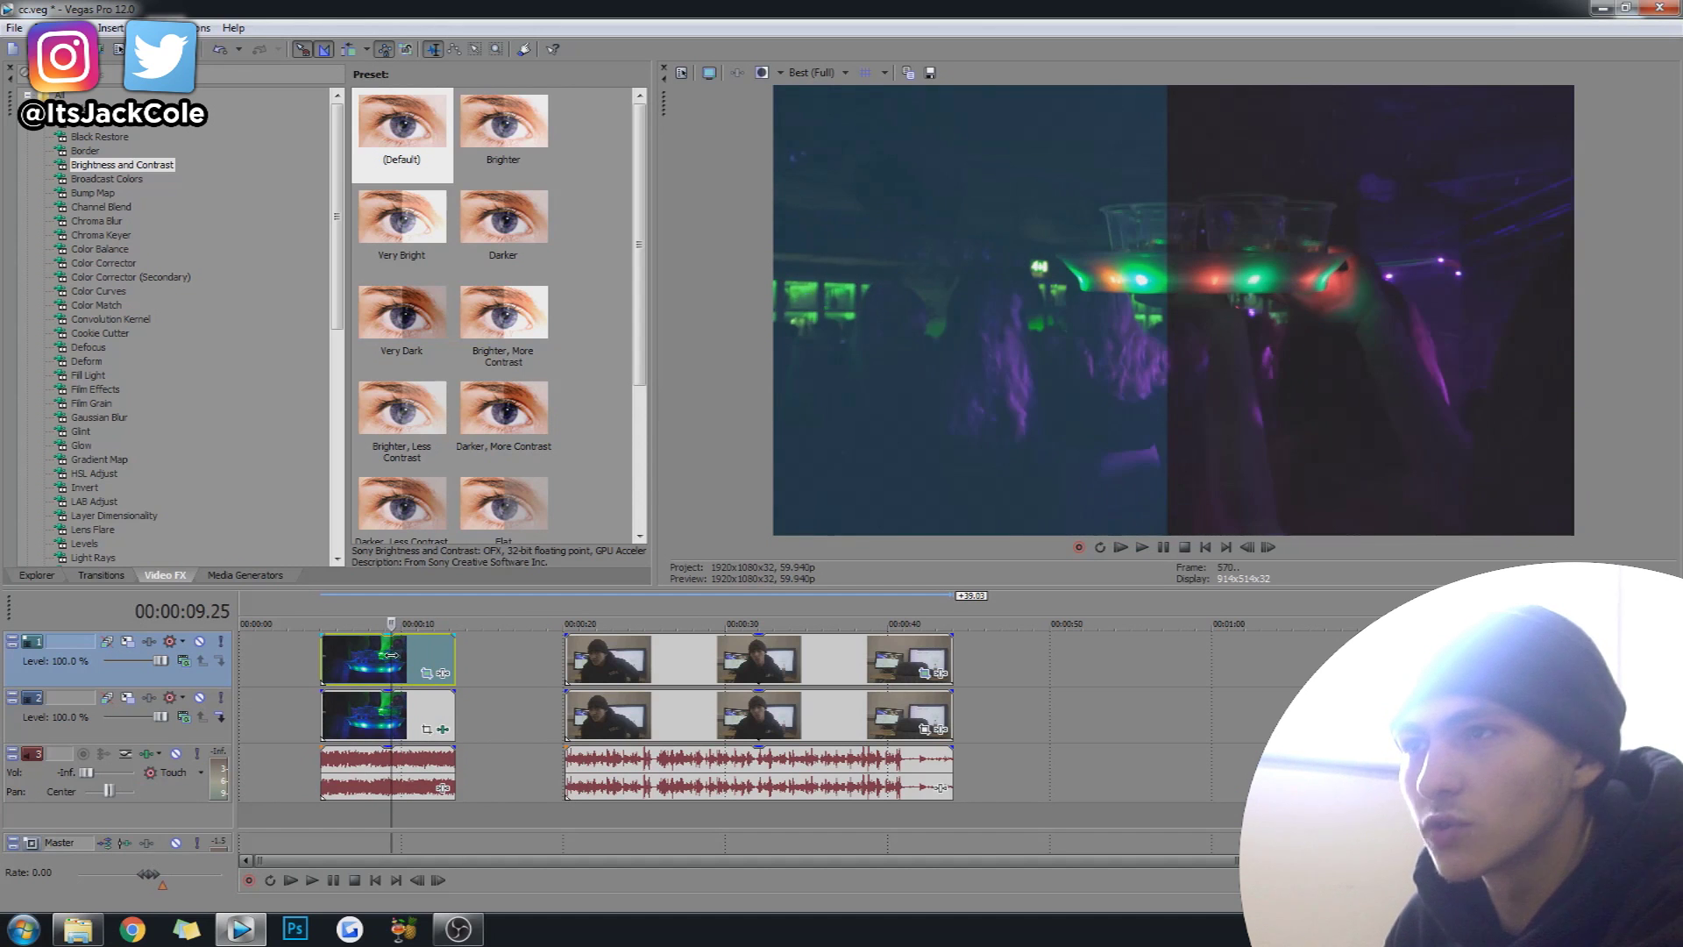
{"action": "left_click", "coordinate": [382, 659]}
{"action": "left_click", "coordinate": [378, 661]}
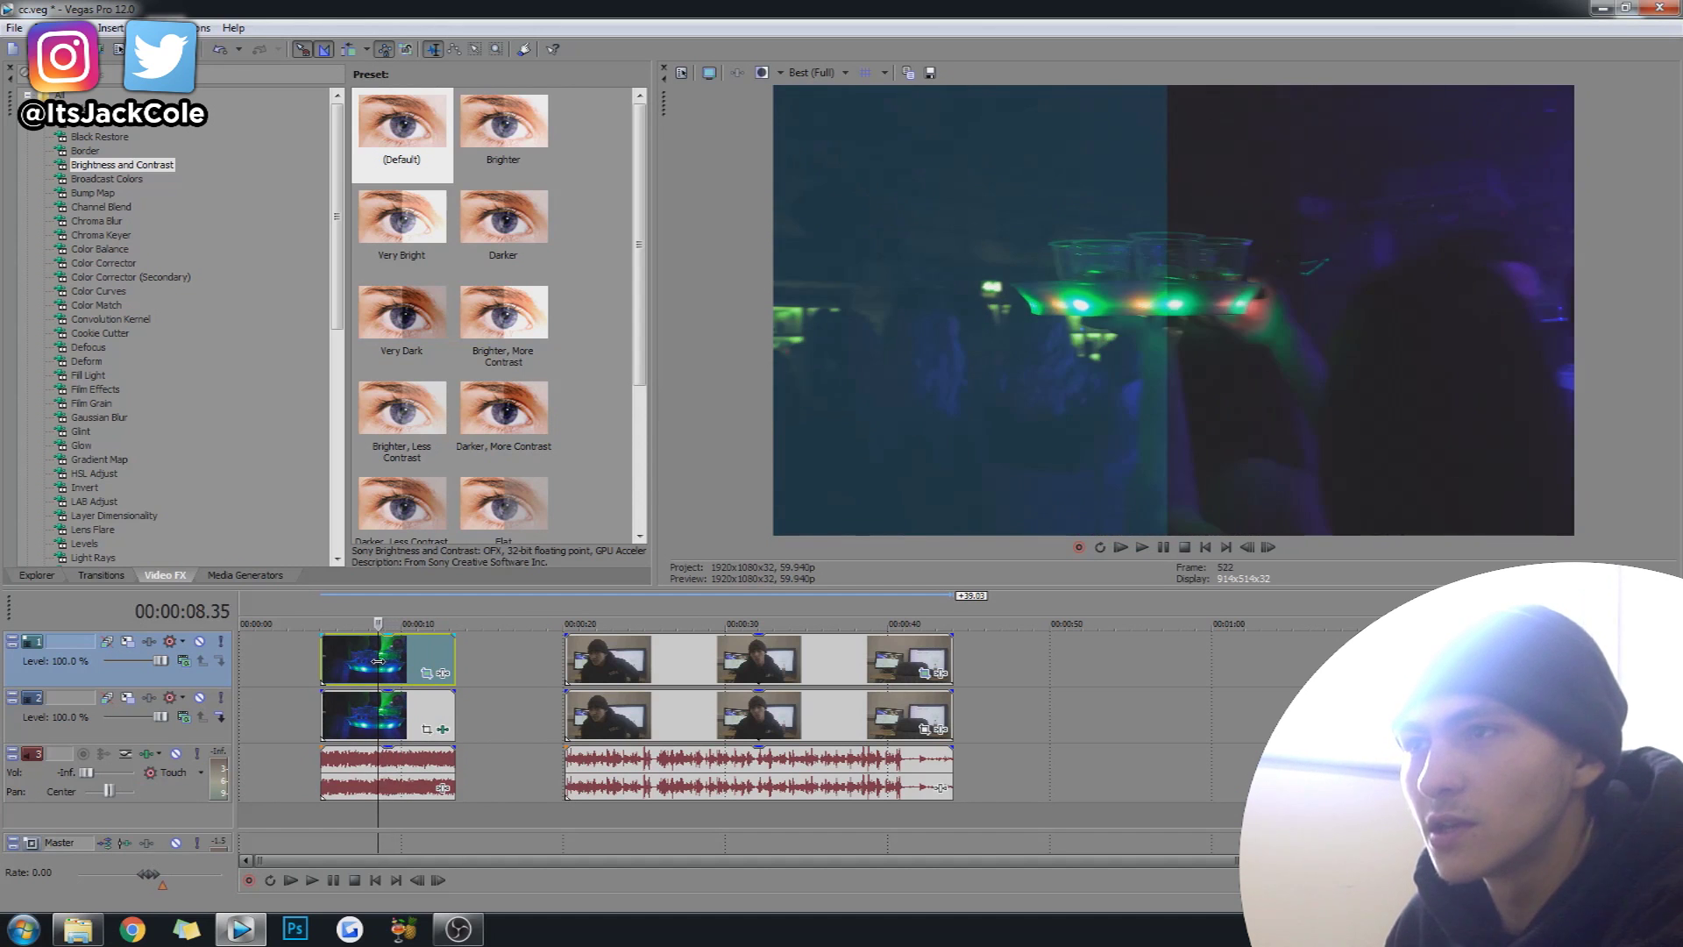
- Examine the nightclub clip frame by frame from about 8.35 seconds, and inspect the brightened half at 10.49
{"action": "left_click", "coordinate": [1268, 547]}
{"action": "left_click", "coordinate": [1268, 547]}
{"action": "left_click", "coordinate": [1268, 547]}
{"action": "left_click", "coordinate": [1268, 547]}
{"action": "left_click", "coordinate": [1268, 547]}
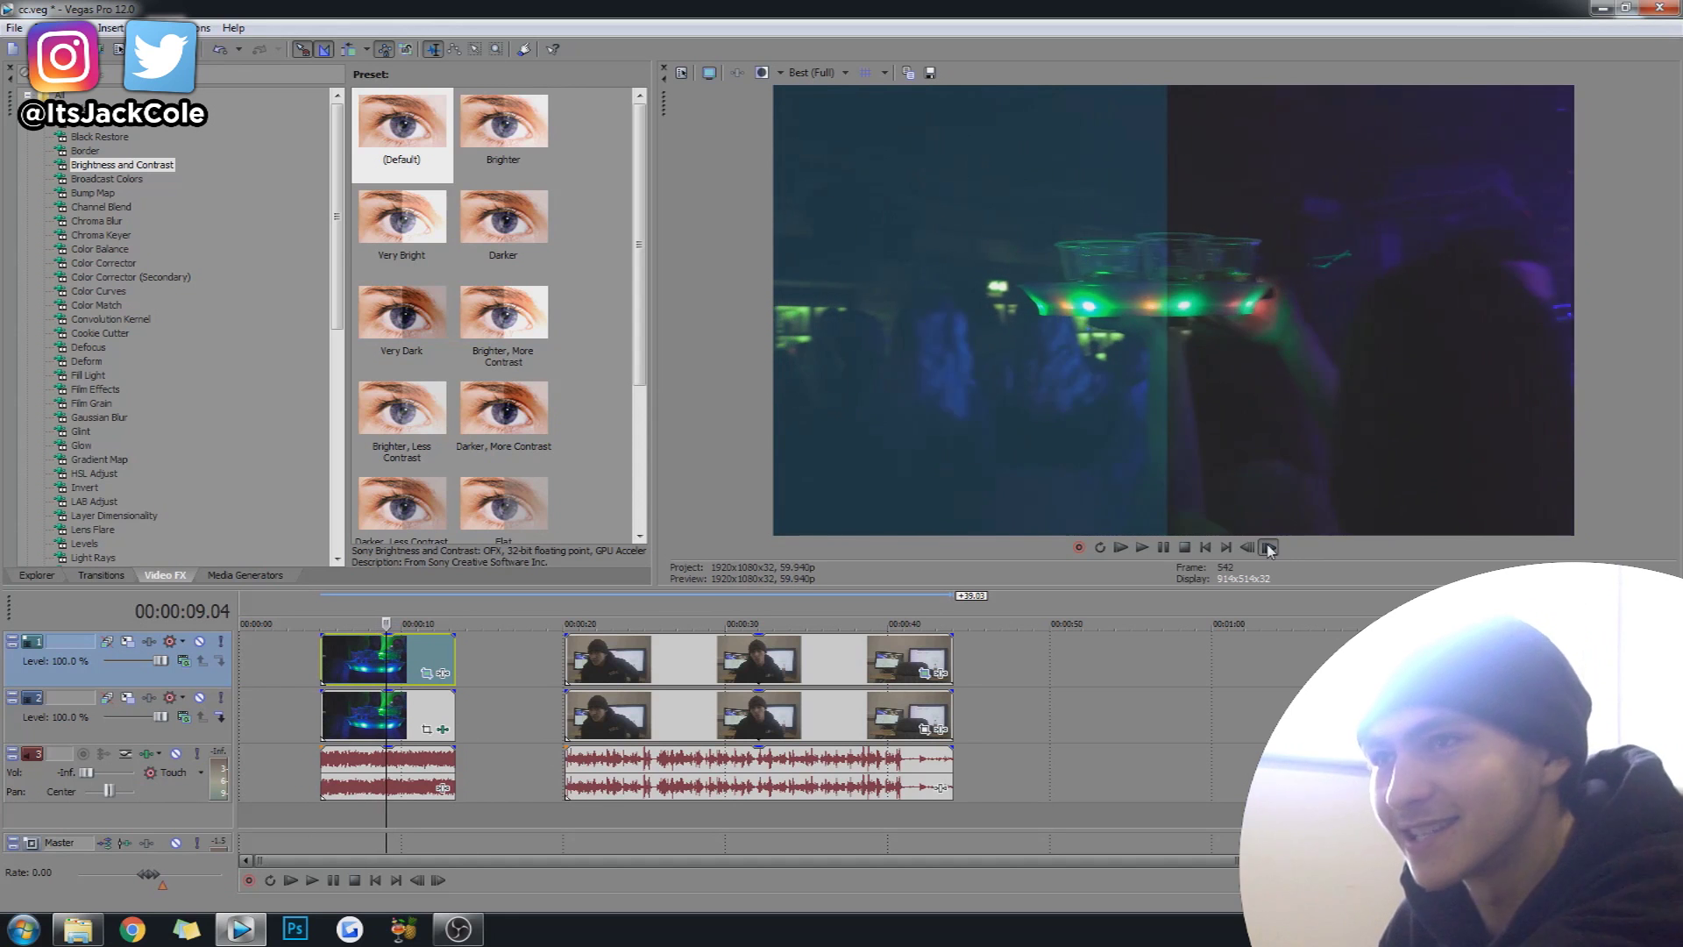
{"action": "left_click", "coordinate": [1269, 547]}
{"action": "left_click", "coordinate": [1269, 547]}
{"action": "key", "text": "space"}
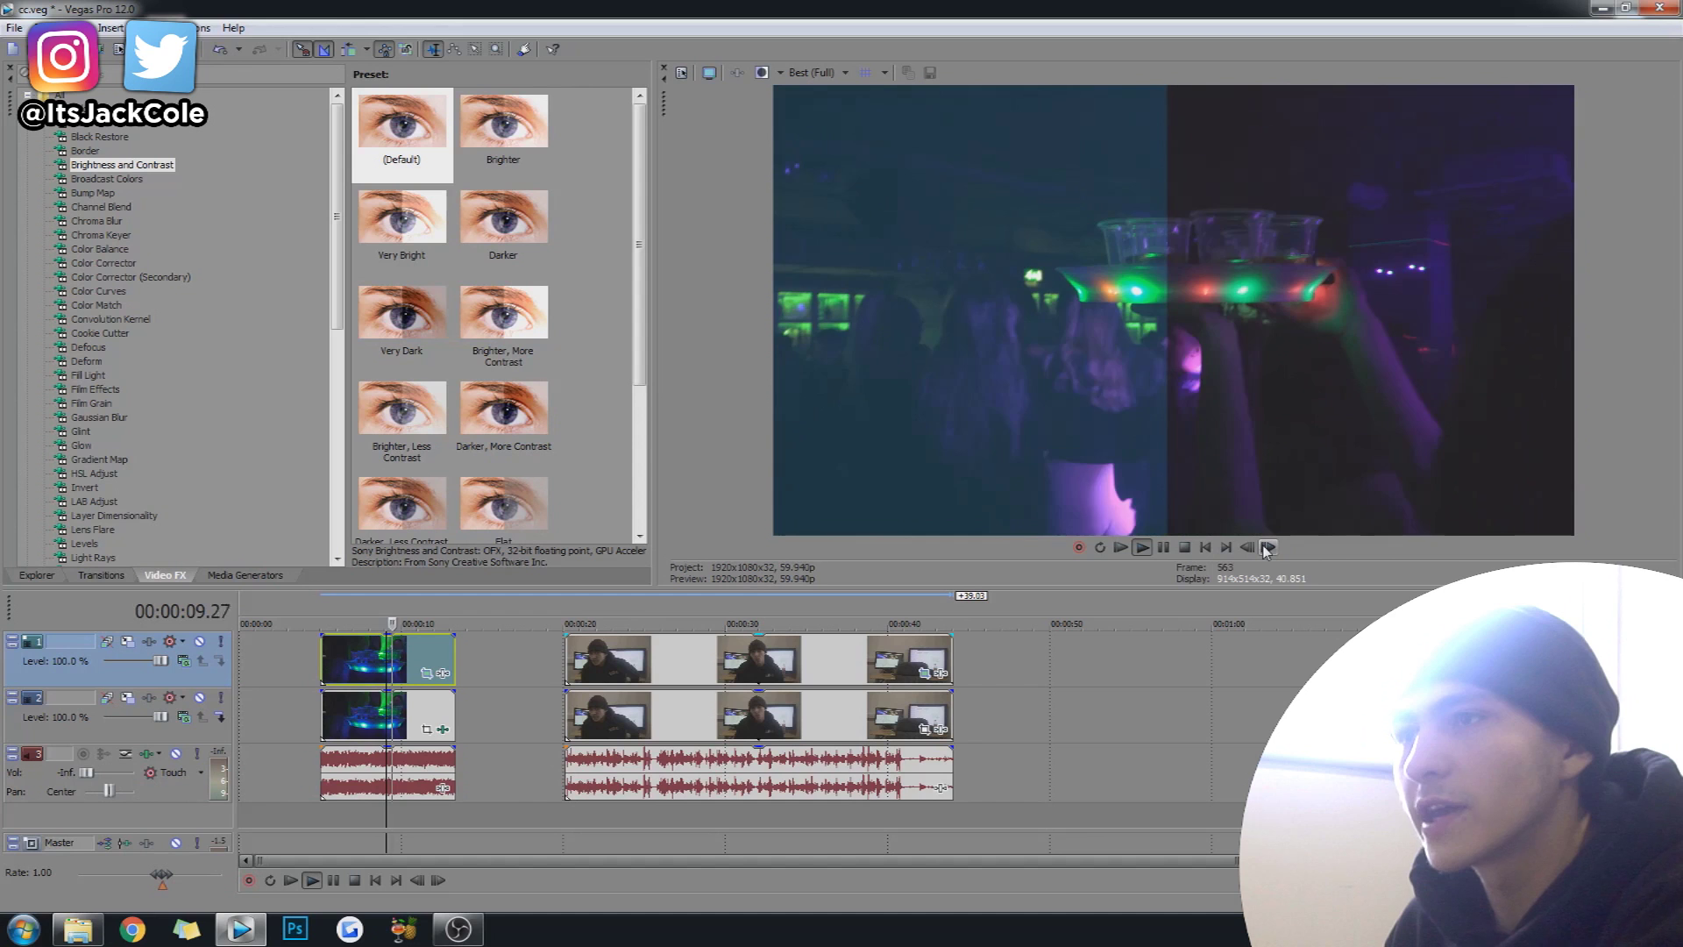
{"action": "key", "text": "space"}
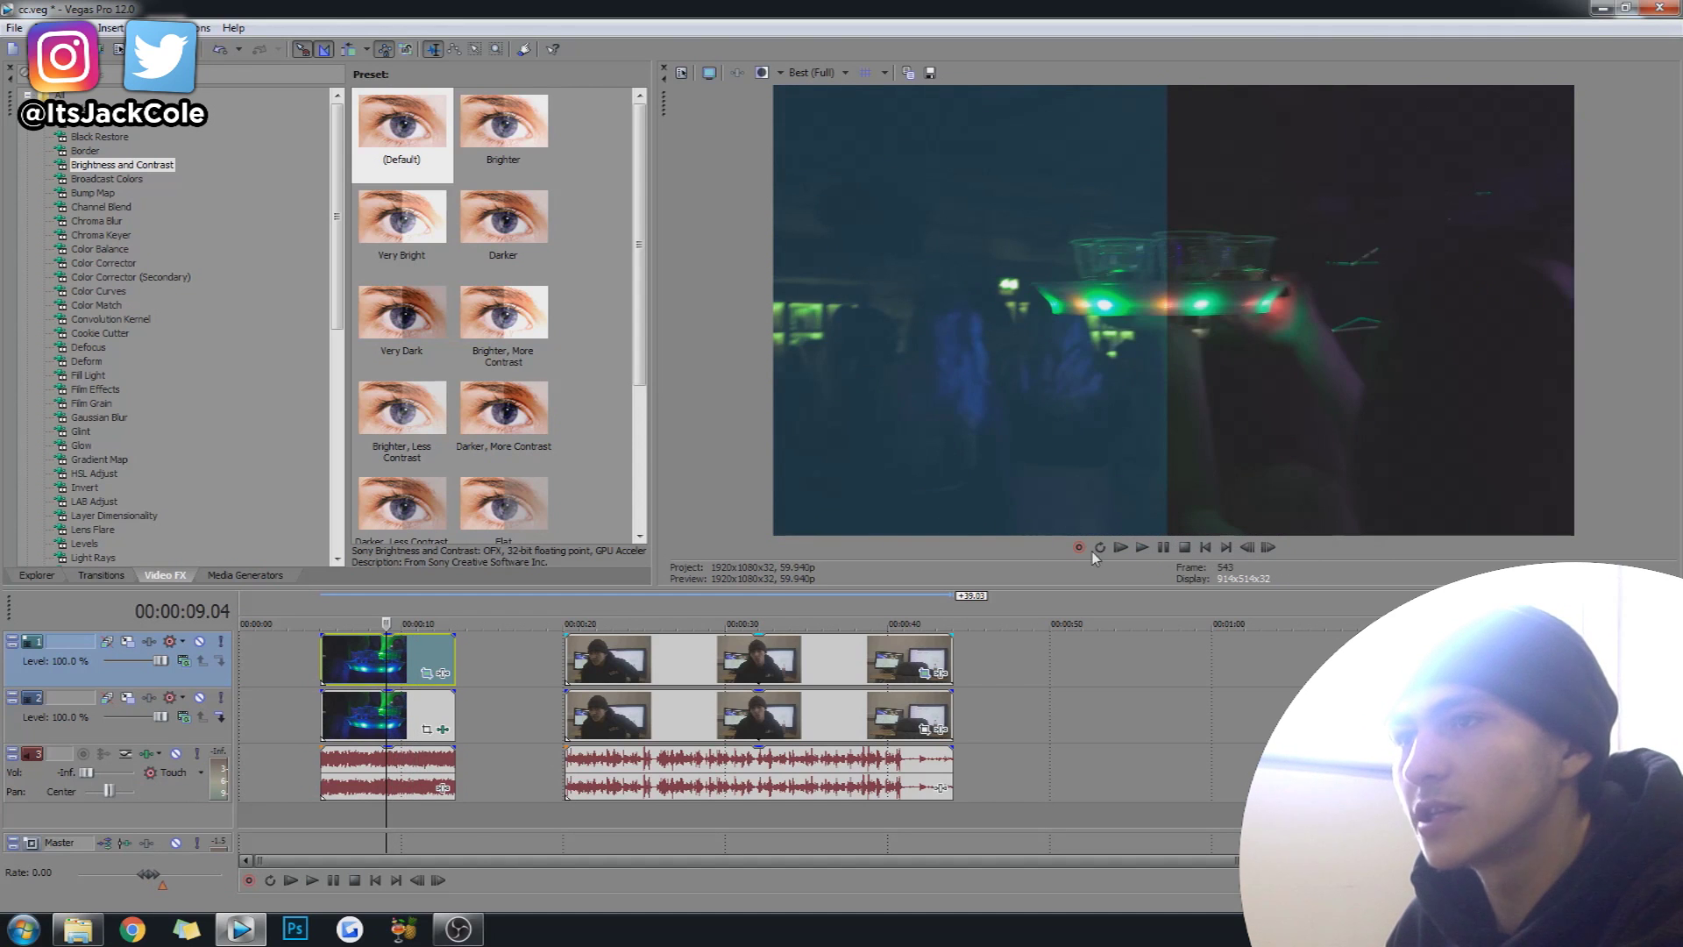
{"action": "left_click", "coordinate": [401, 658]}
{"action": "left_click", "coordinate": [414, 648]}
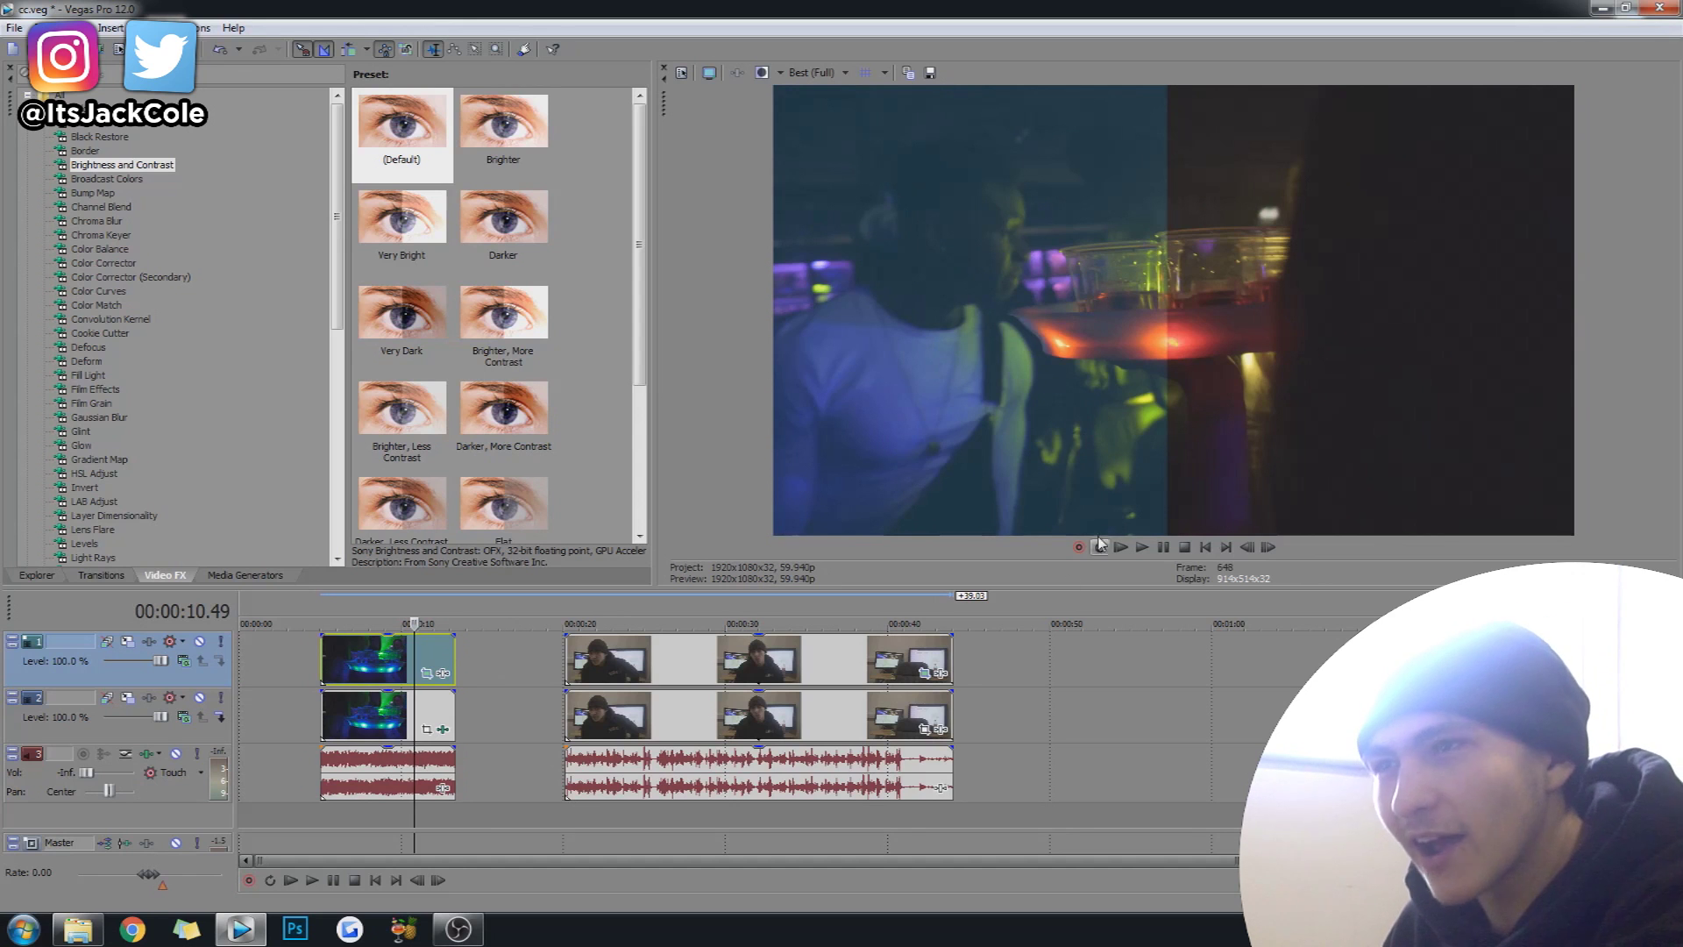
- Save the project and replay the nightclub clip from its start
{"action": "key", "text": "ctrl+s"}
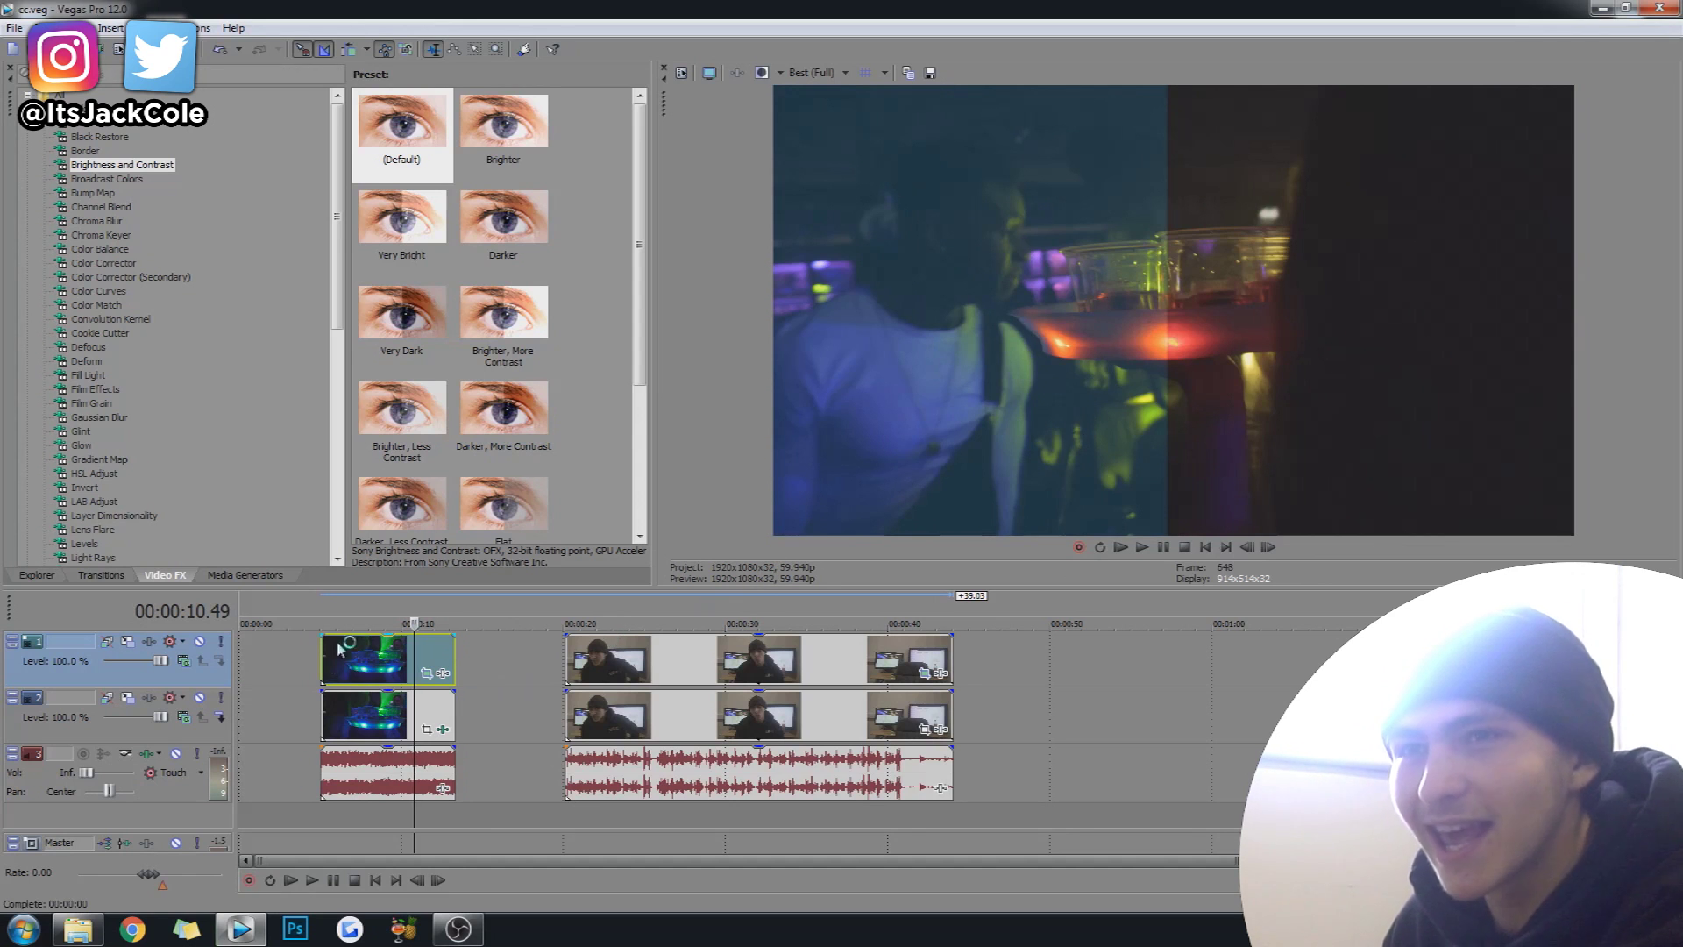
{"action": "left_click", "coordinate": [326, 668]}
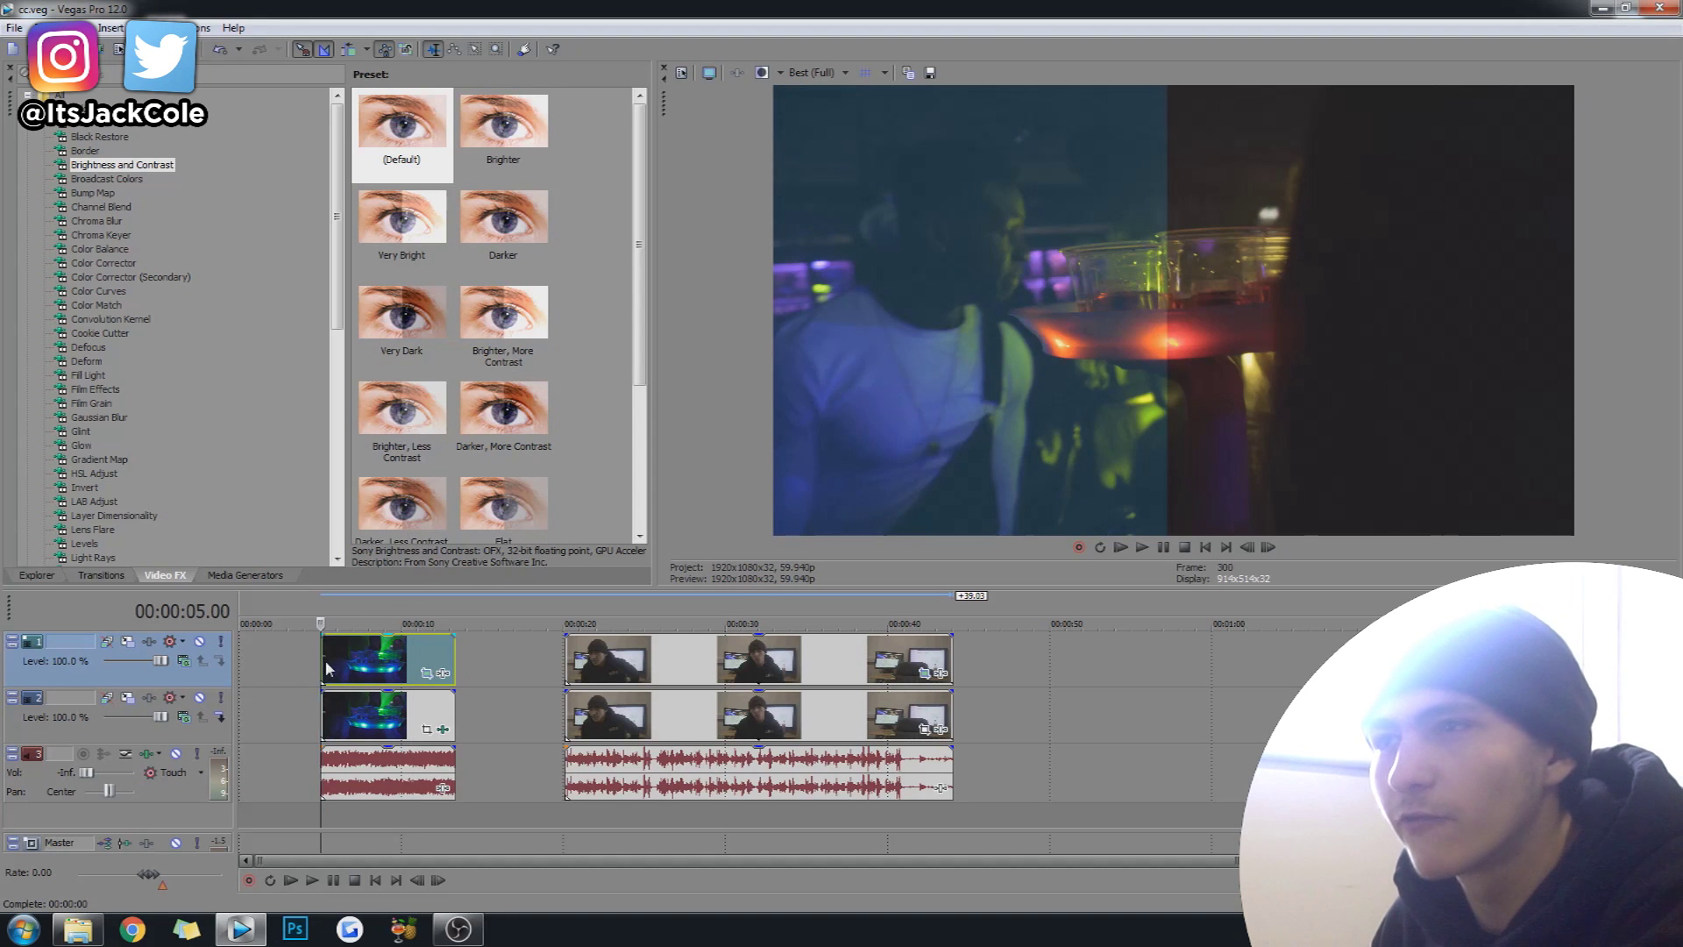
{"action": "key", "text": "space"}
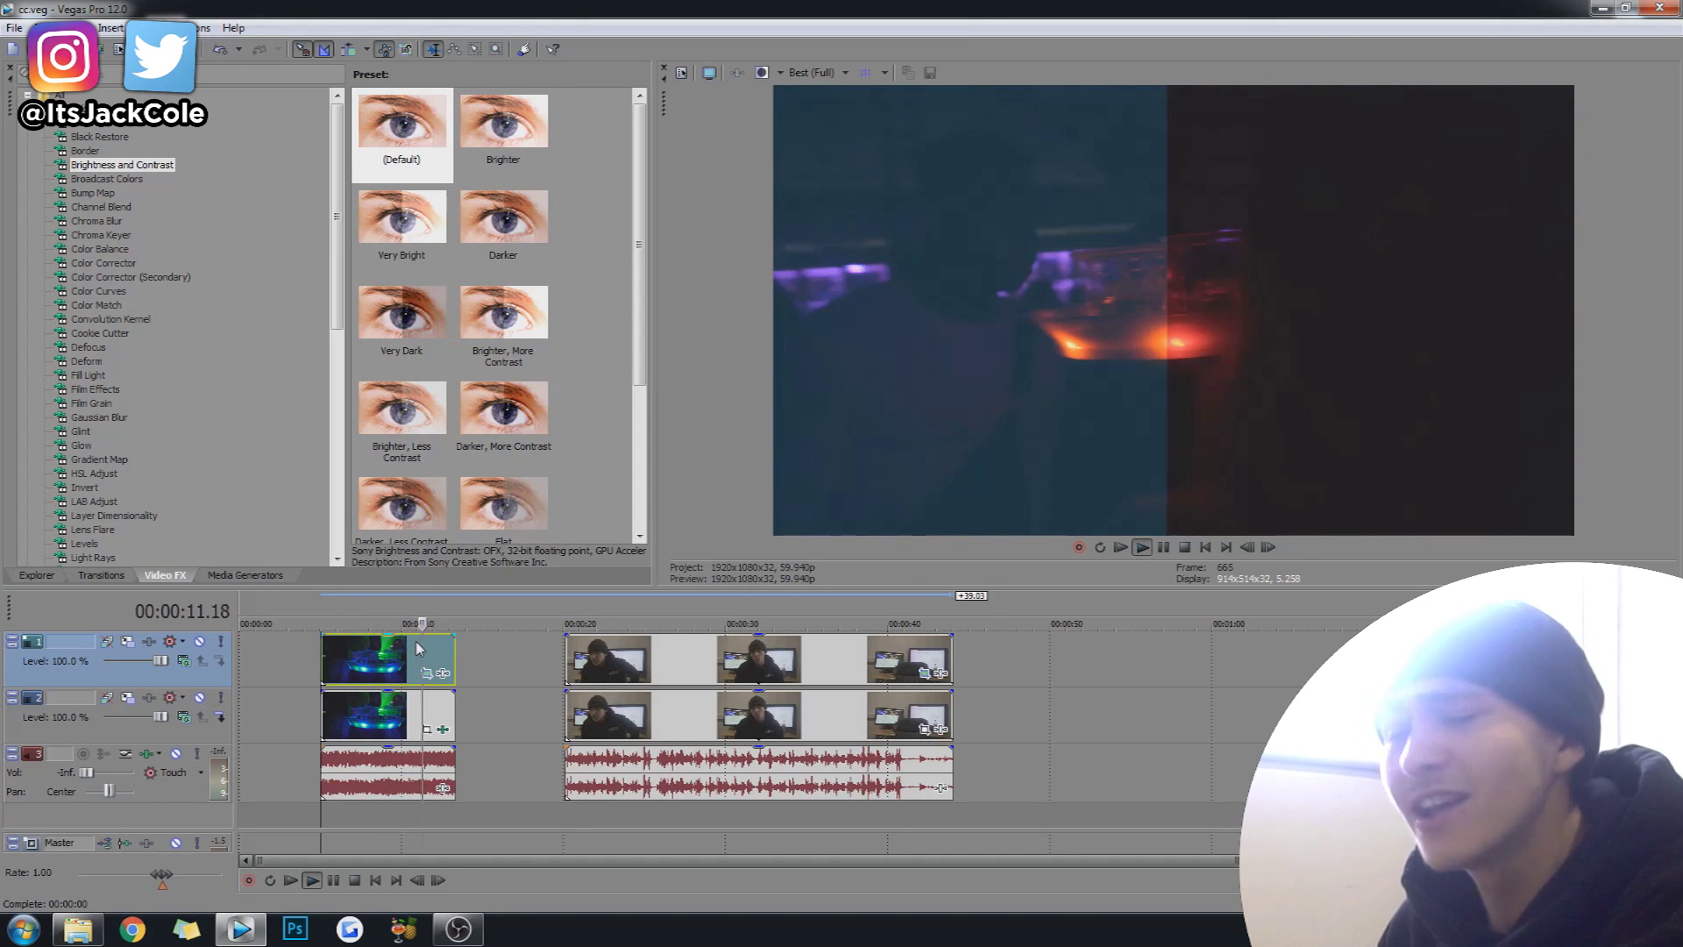
{"action": "key", "text": "space"}
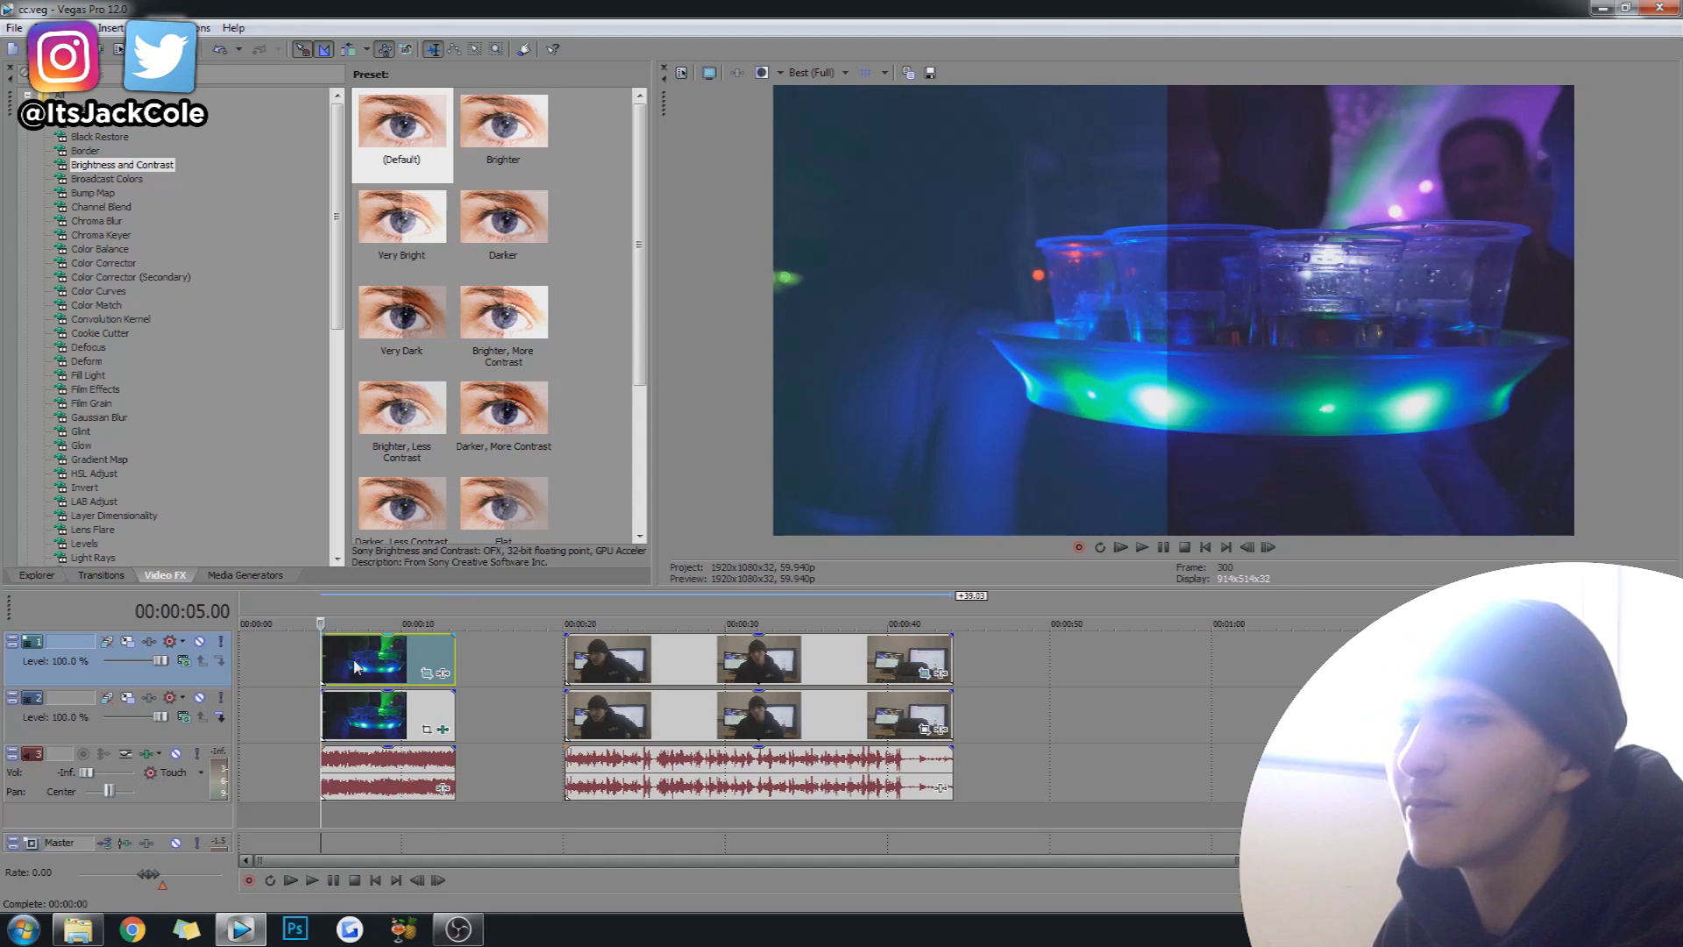
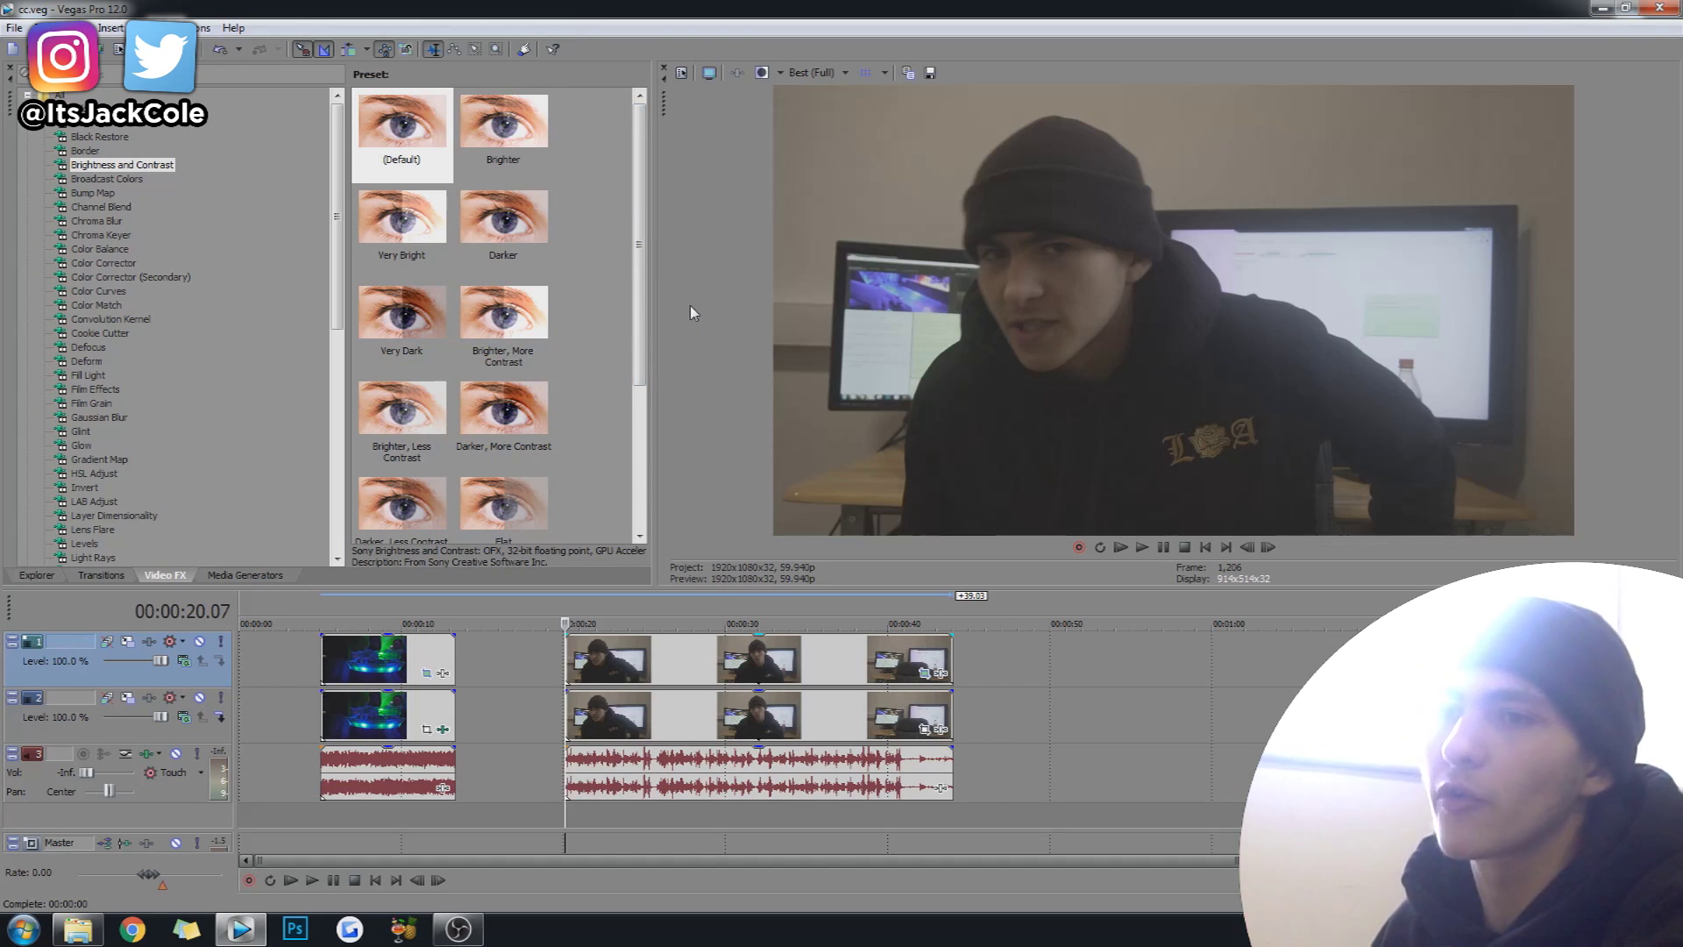
- Replay the nightclub clip from its start to compare the graded half with the original
{"action": "left_click", "coordinate": [331, 659]}
{"action": "key", "text": "space"}
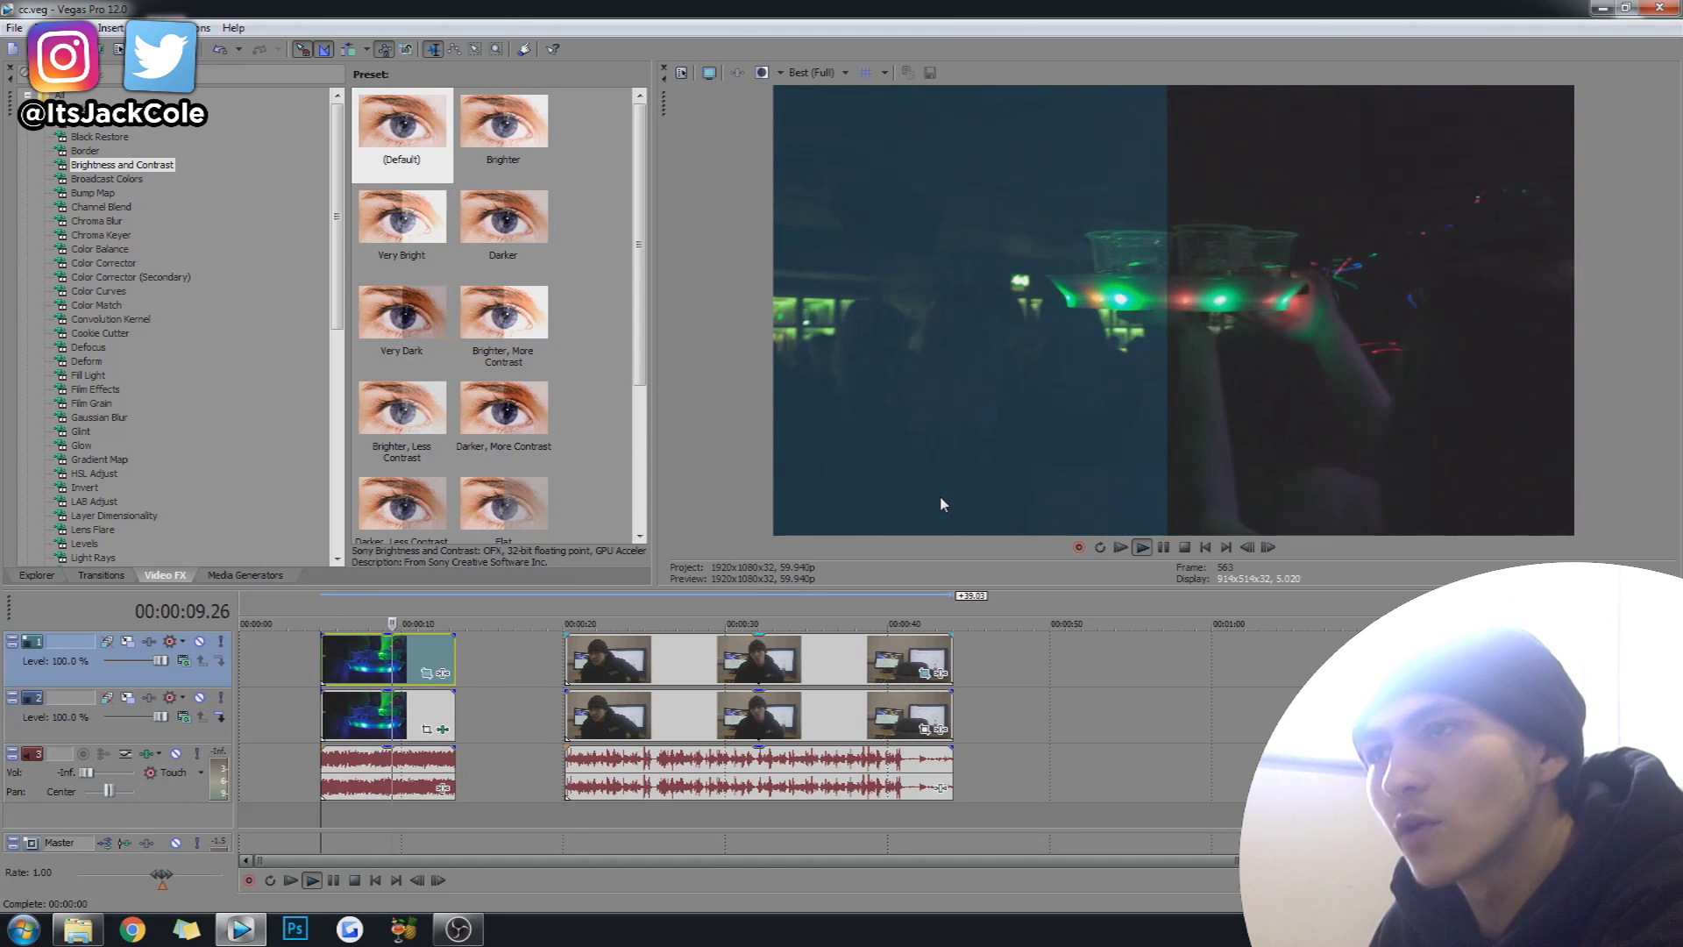
{"action": "key", "text": "space"}
- Lower the upper video track's level to 0% and preview the talking-head clip from its start, stopping at 24.00 seconds
{"action": "left_click", "coordinate": [567, 647]}
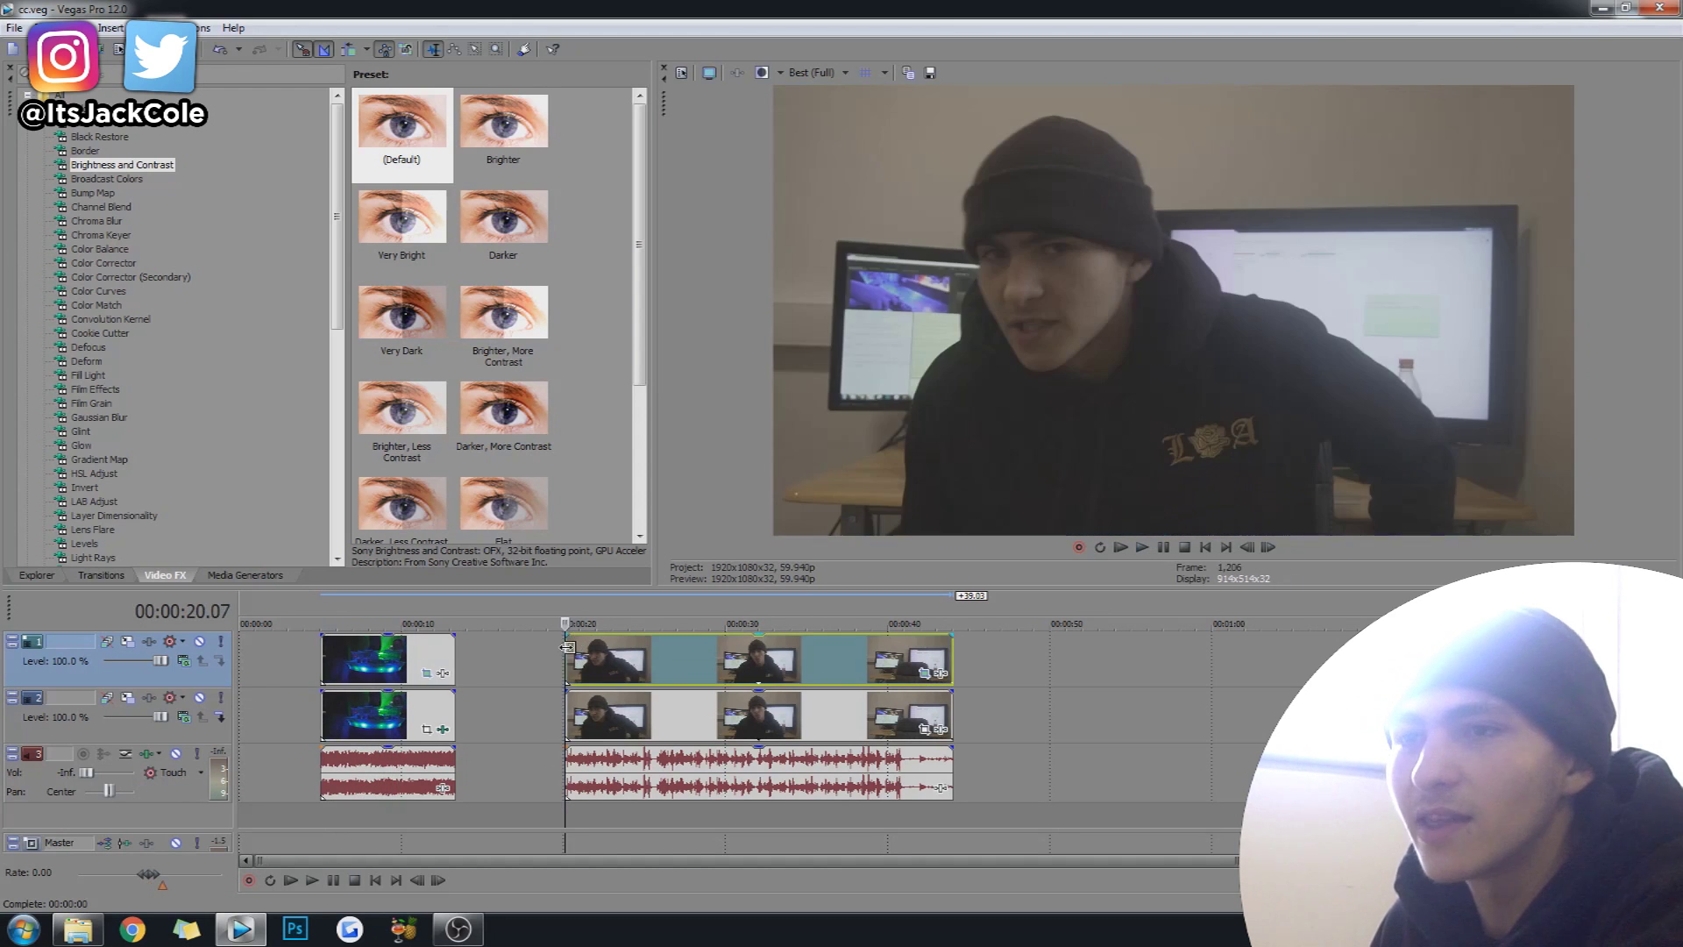
{"action": "left_click_drag", "start_coordinate": [160, 661], "coordinate": [44, 683]}
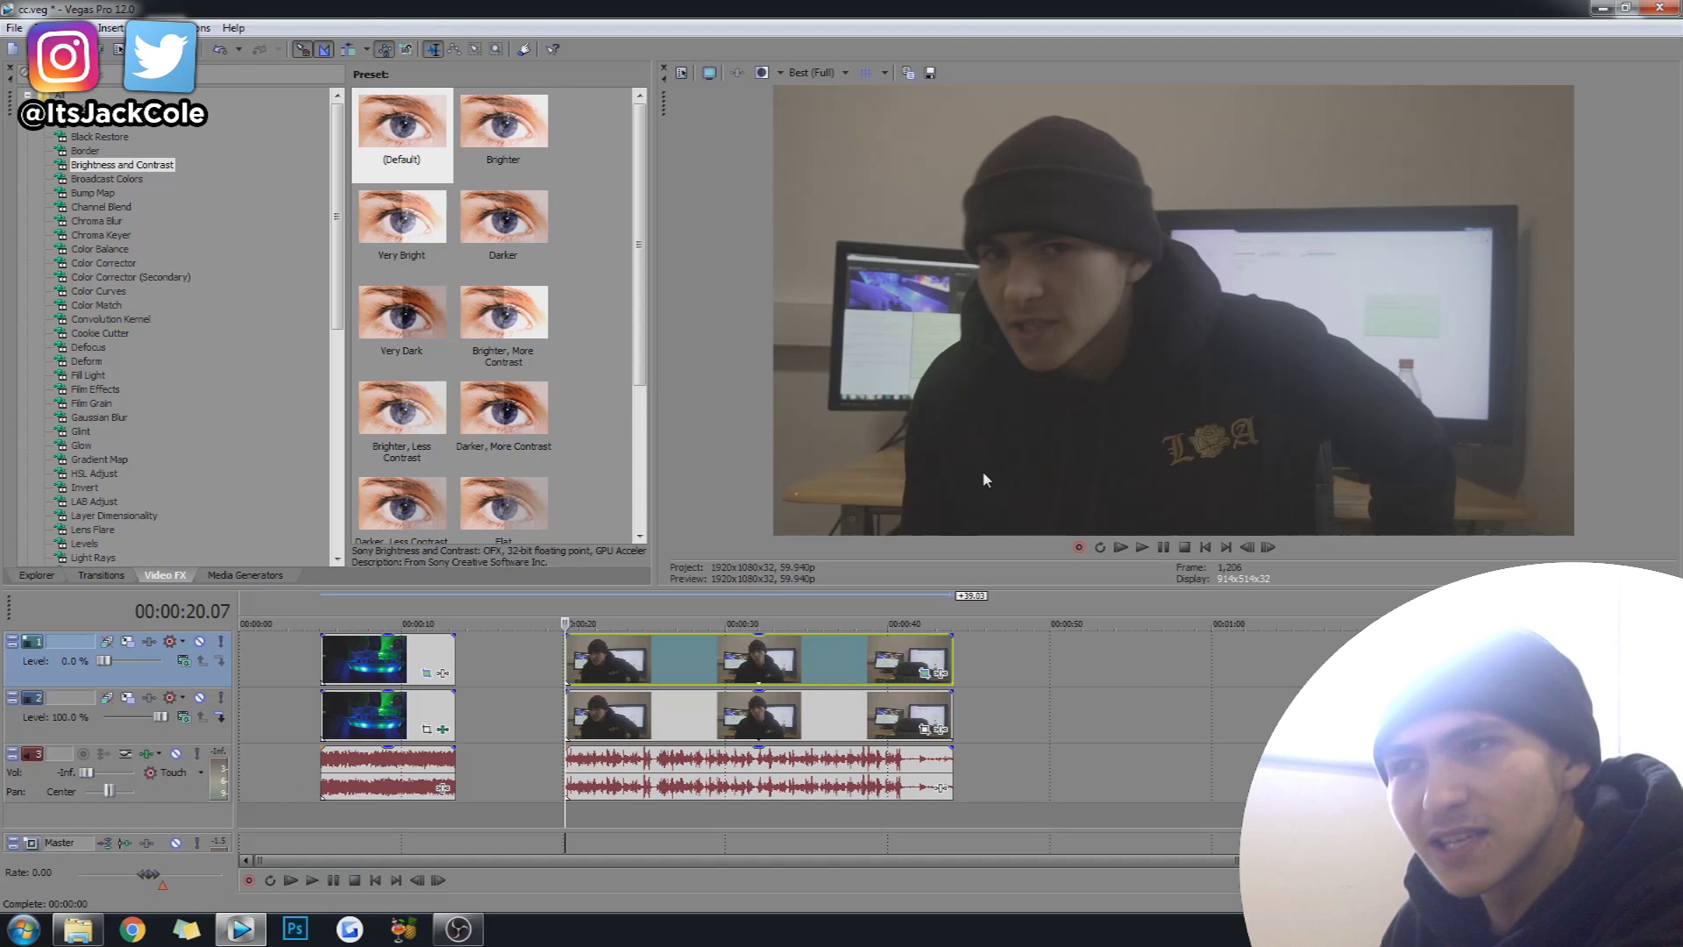
{"action": "key", "text": "space"}
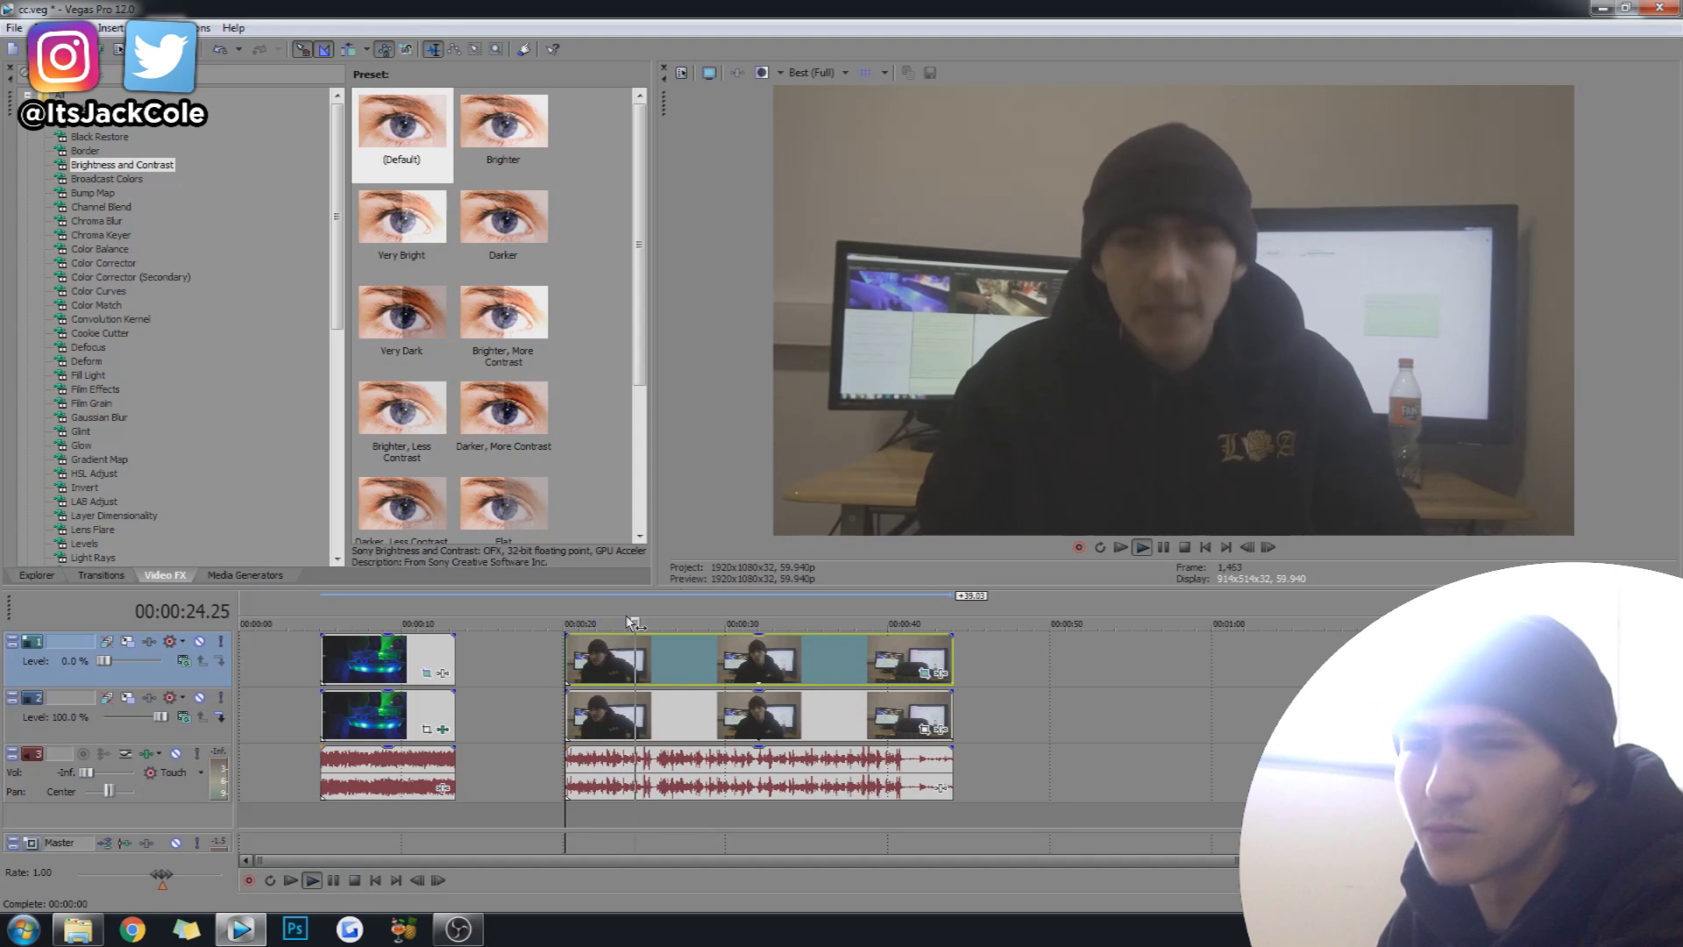
{"action": "left_click", "coordinate": [629, 660]}
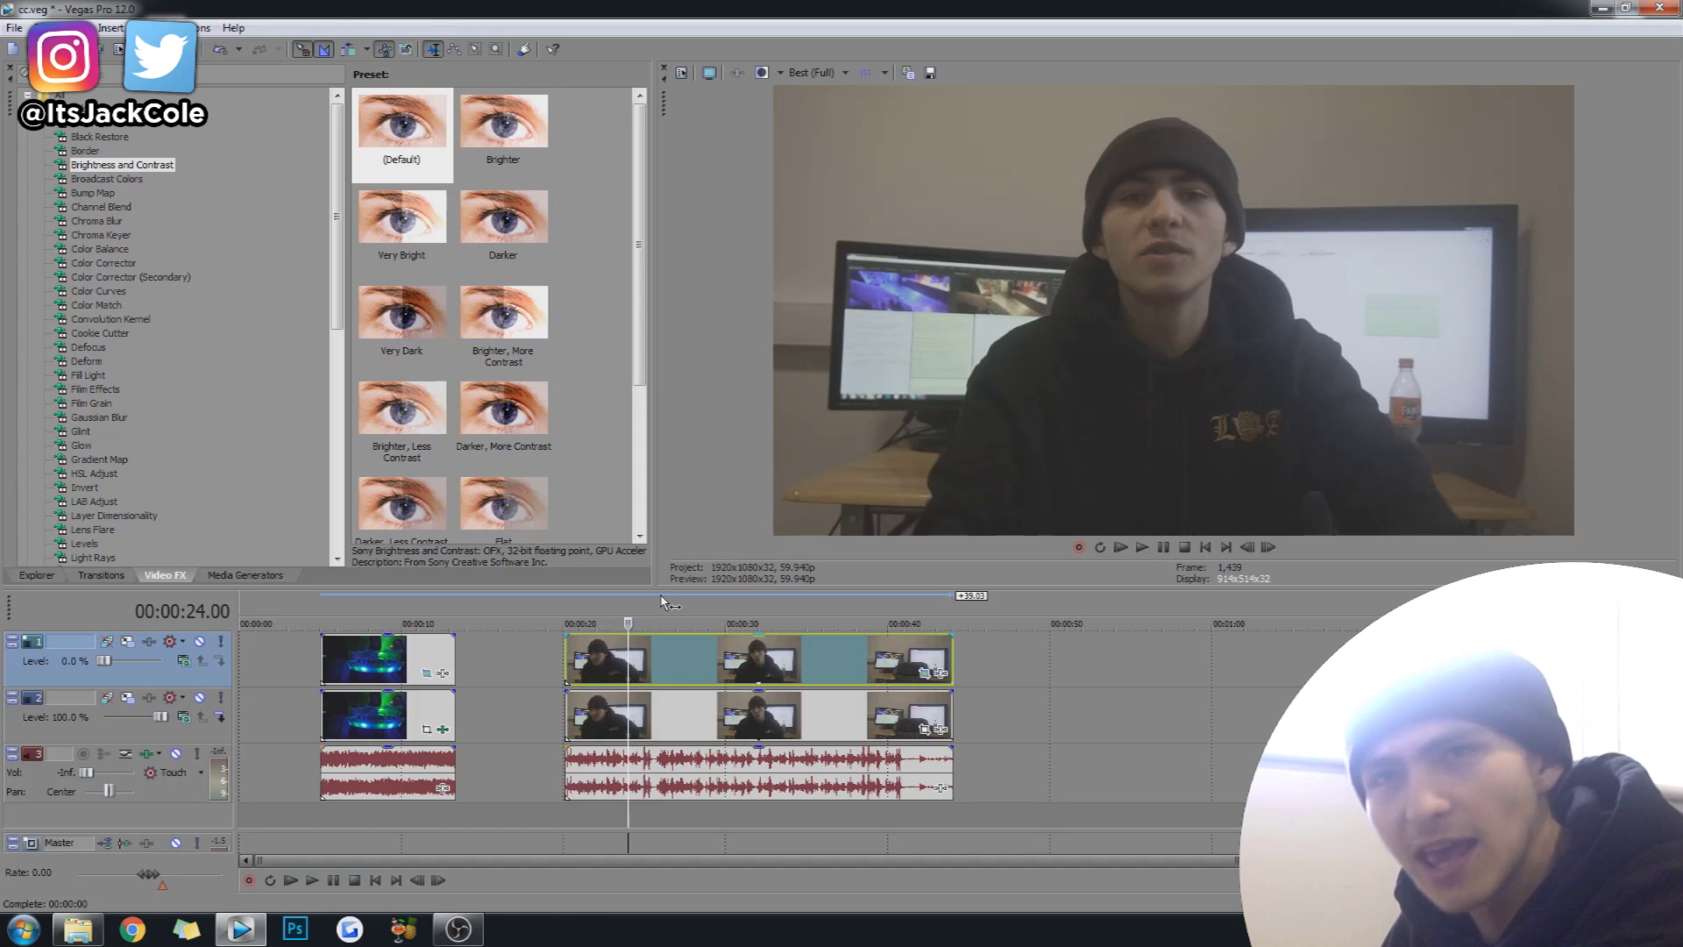
- Apply the default Brightness and Contrast effect to the lower-track talking-head clip and set its contrast to 0.320
{"action": "left_click", "coordinate": [195, 167]}
{"action": "left_click_drag", "start_coordinate": [375, 133], "coordinate": [637, 242]}
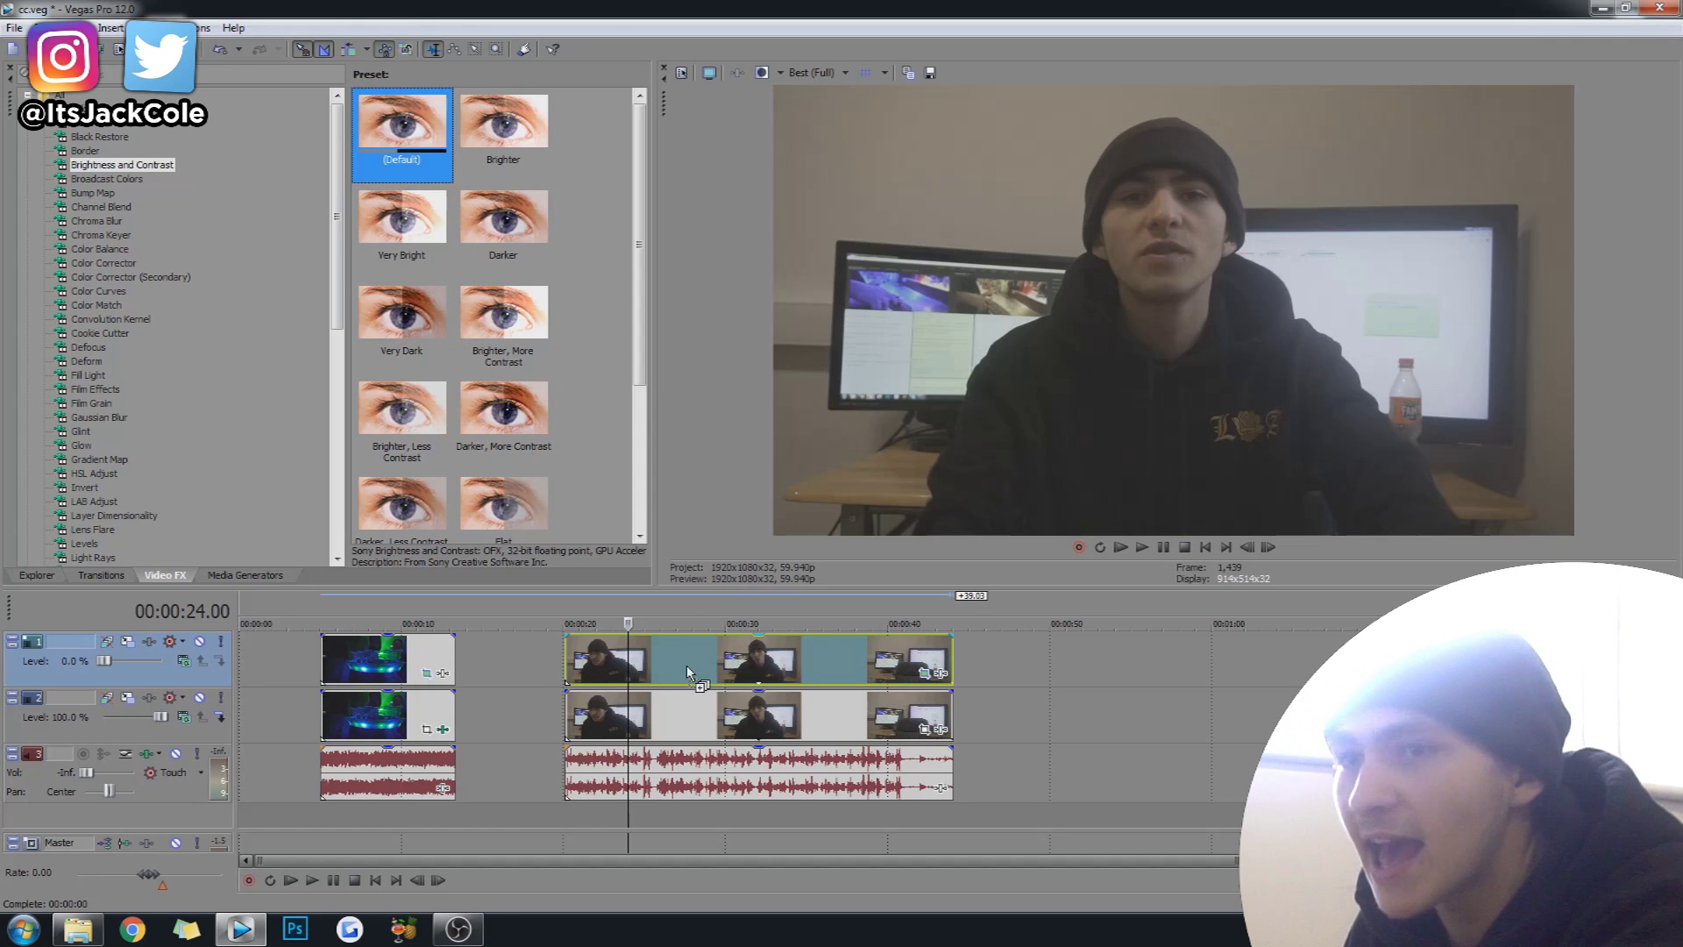
{"action": "left_click_drag", "start_coordinate": [706, 724], "coordinate": [705, 721]}
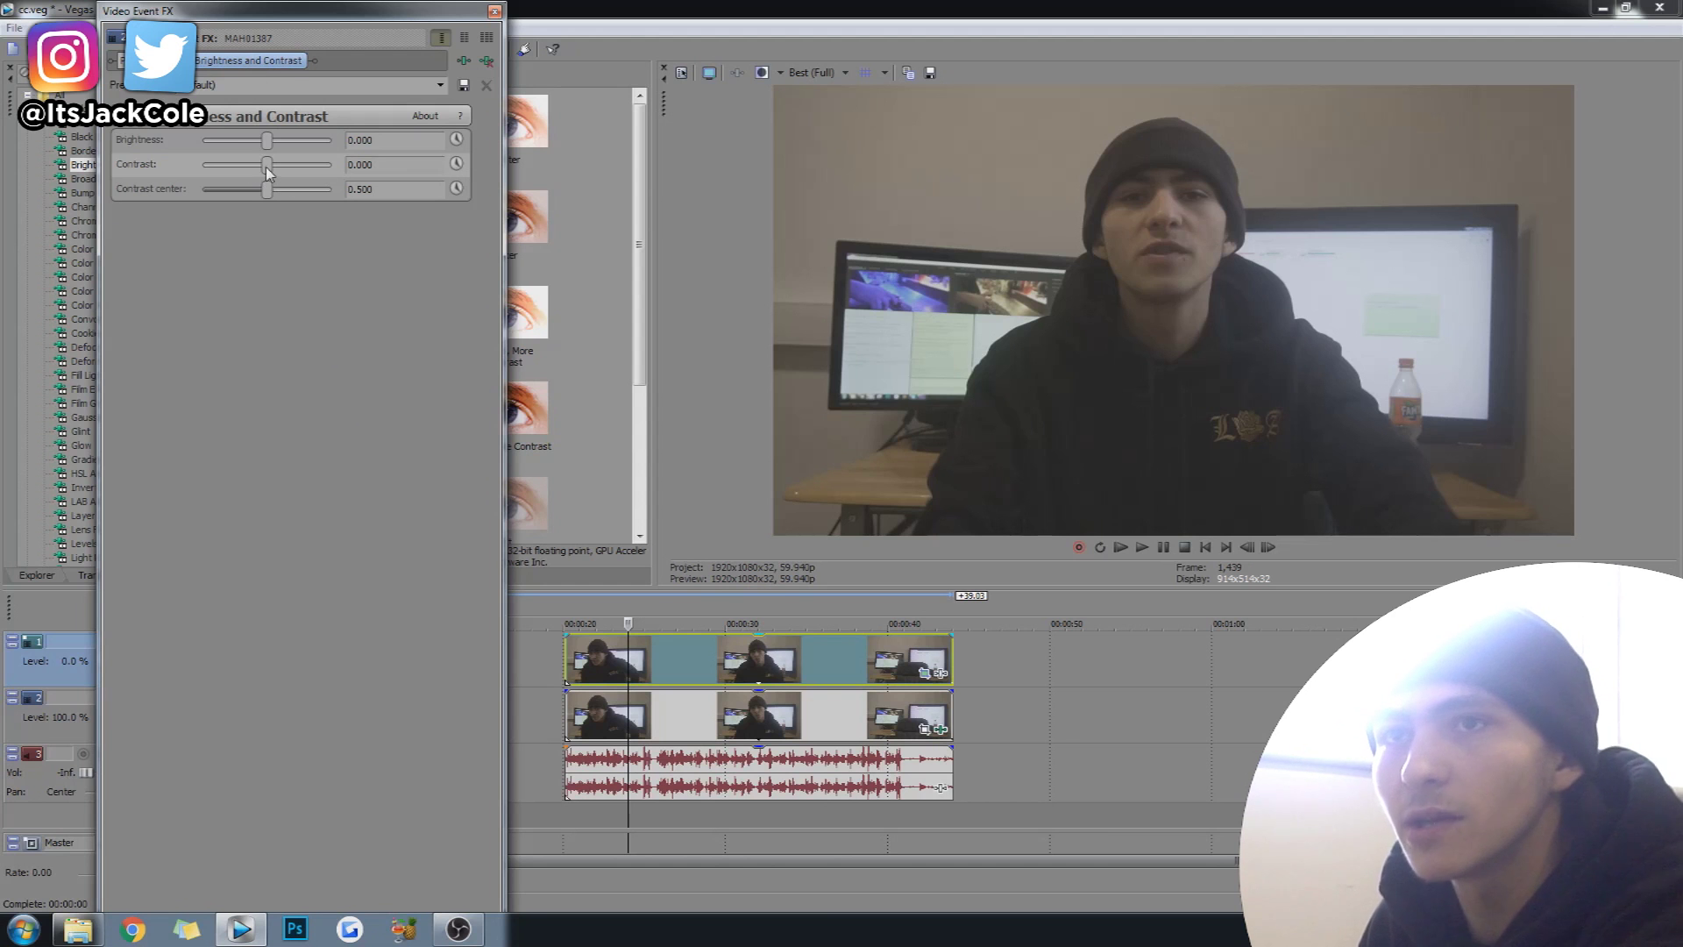
{"action": "left_click_drag", "start_coordinate": [273, 169], "coordinate": [290, 175]}
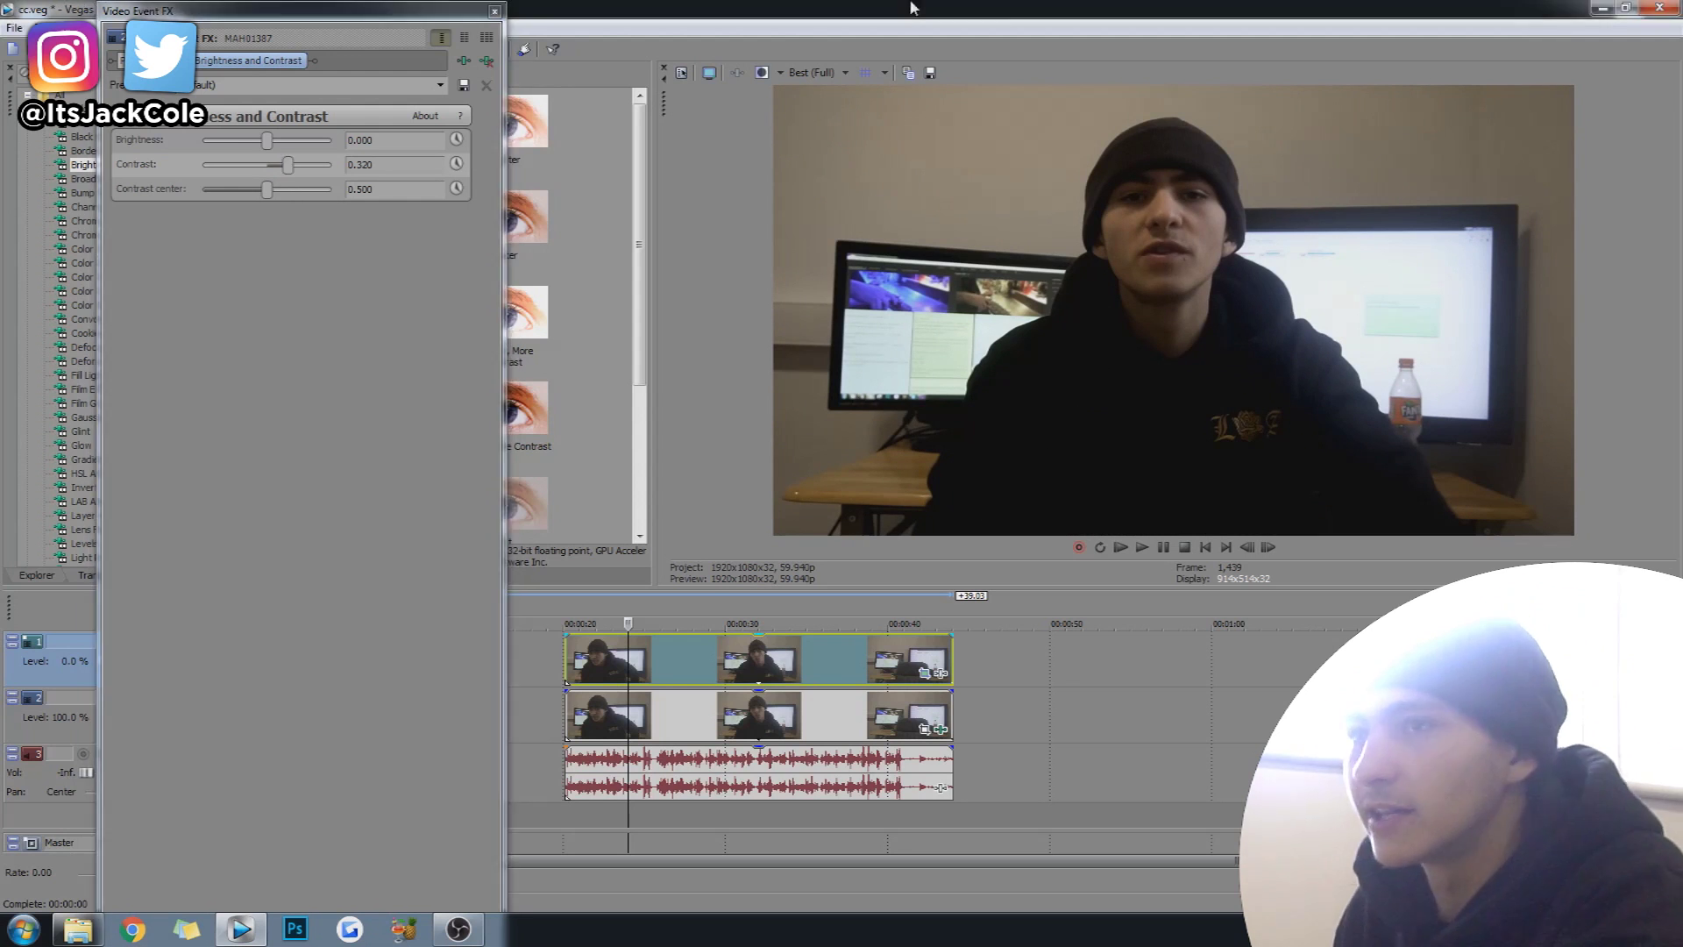
- Set the effect's brightness to 0.088 and contrast to 0.415, checking playback from the talking-head clip's start, and close its settings
{"action": "left_click", "coordinate": [576, 671]}
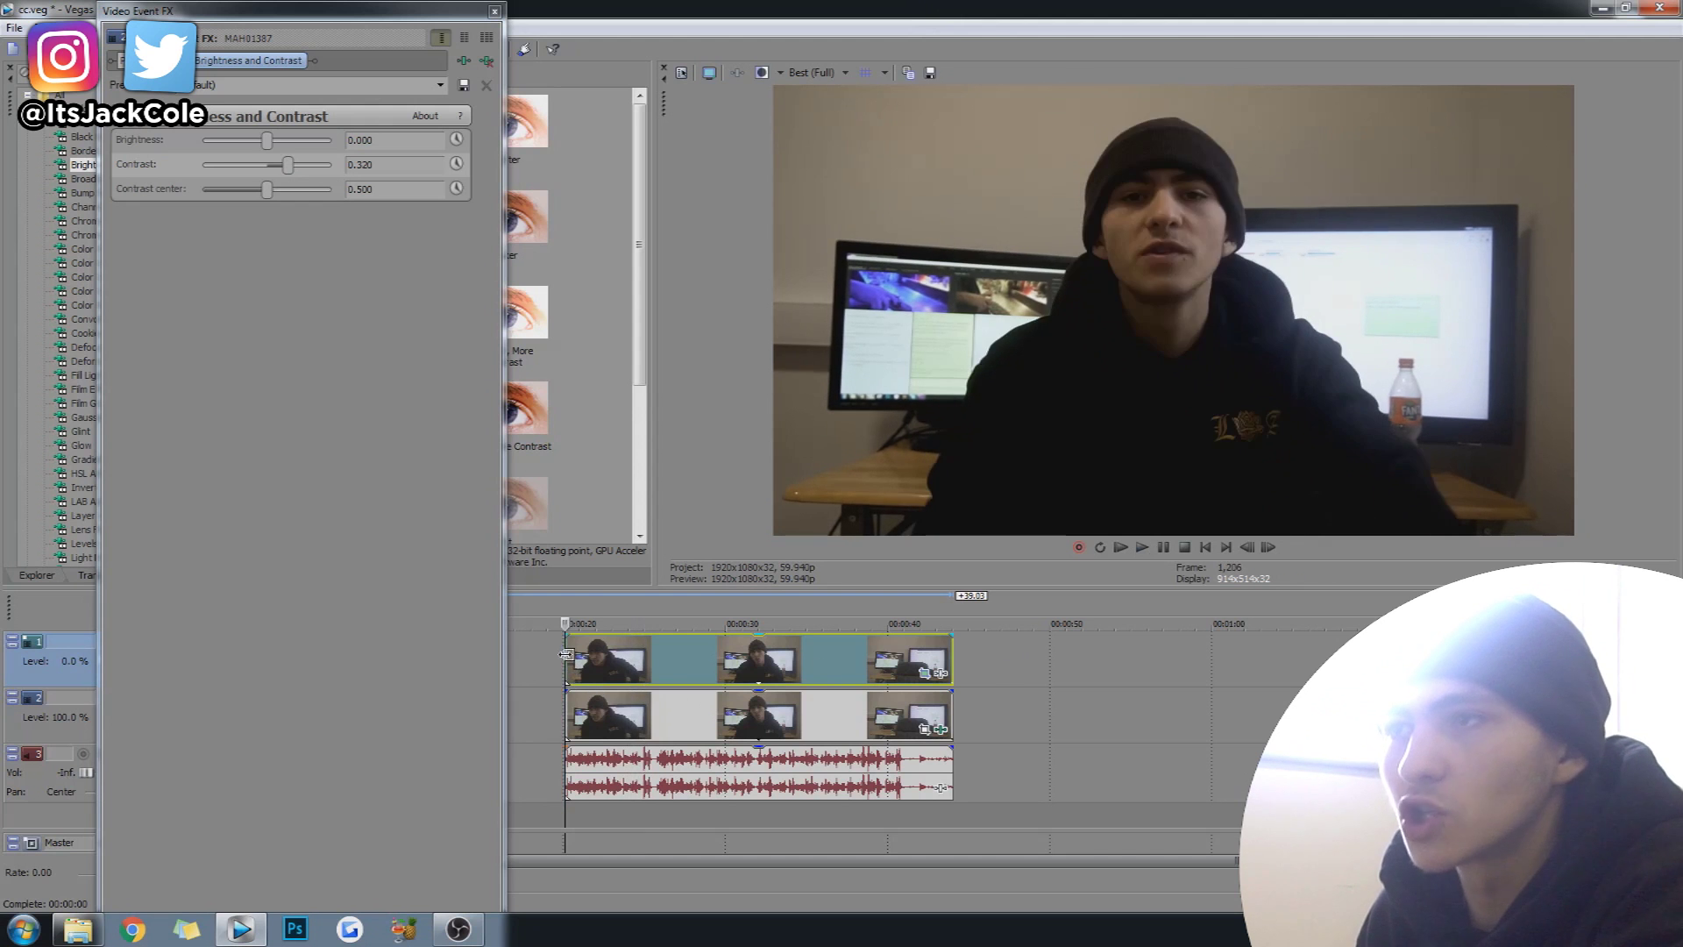
{"action": "left_click_drag", "start_coordinate": [266, 142], "coordinate": [272, 148]}
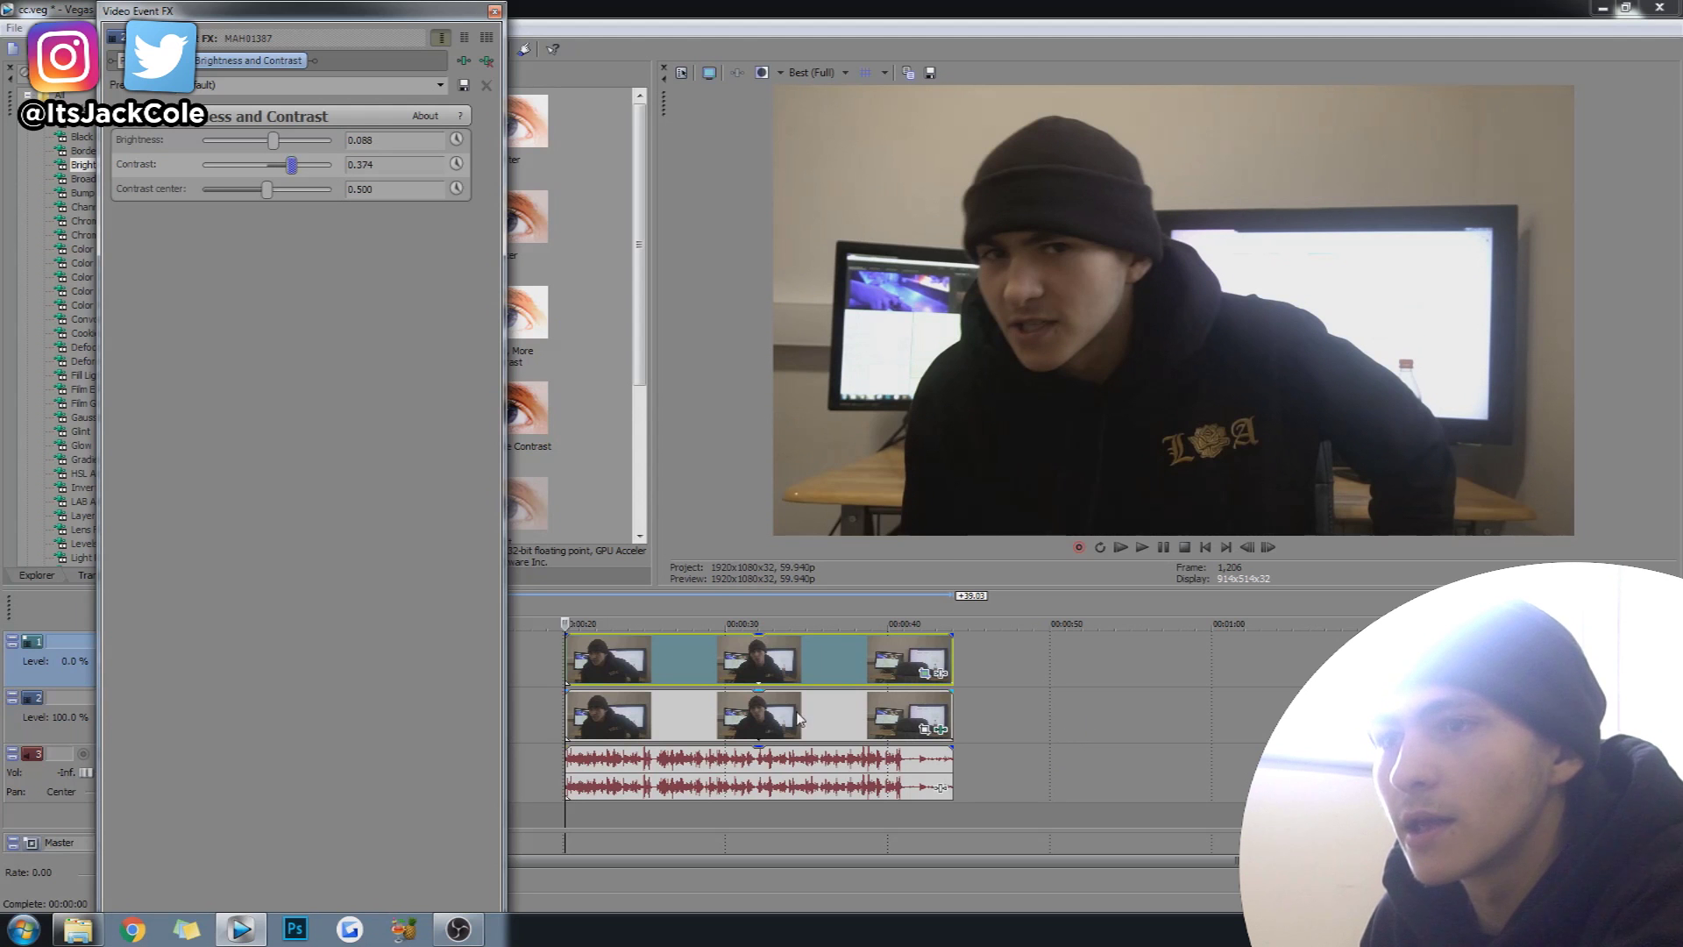
{"action": "left_click", "coordinate": [1142, 547]}
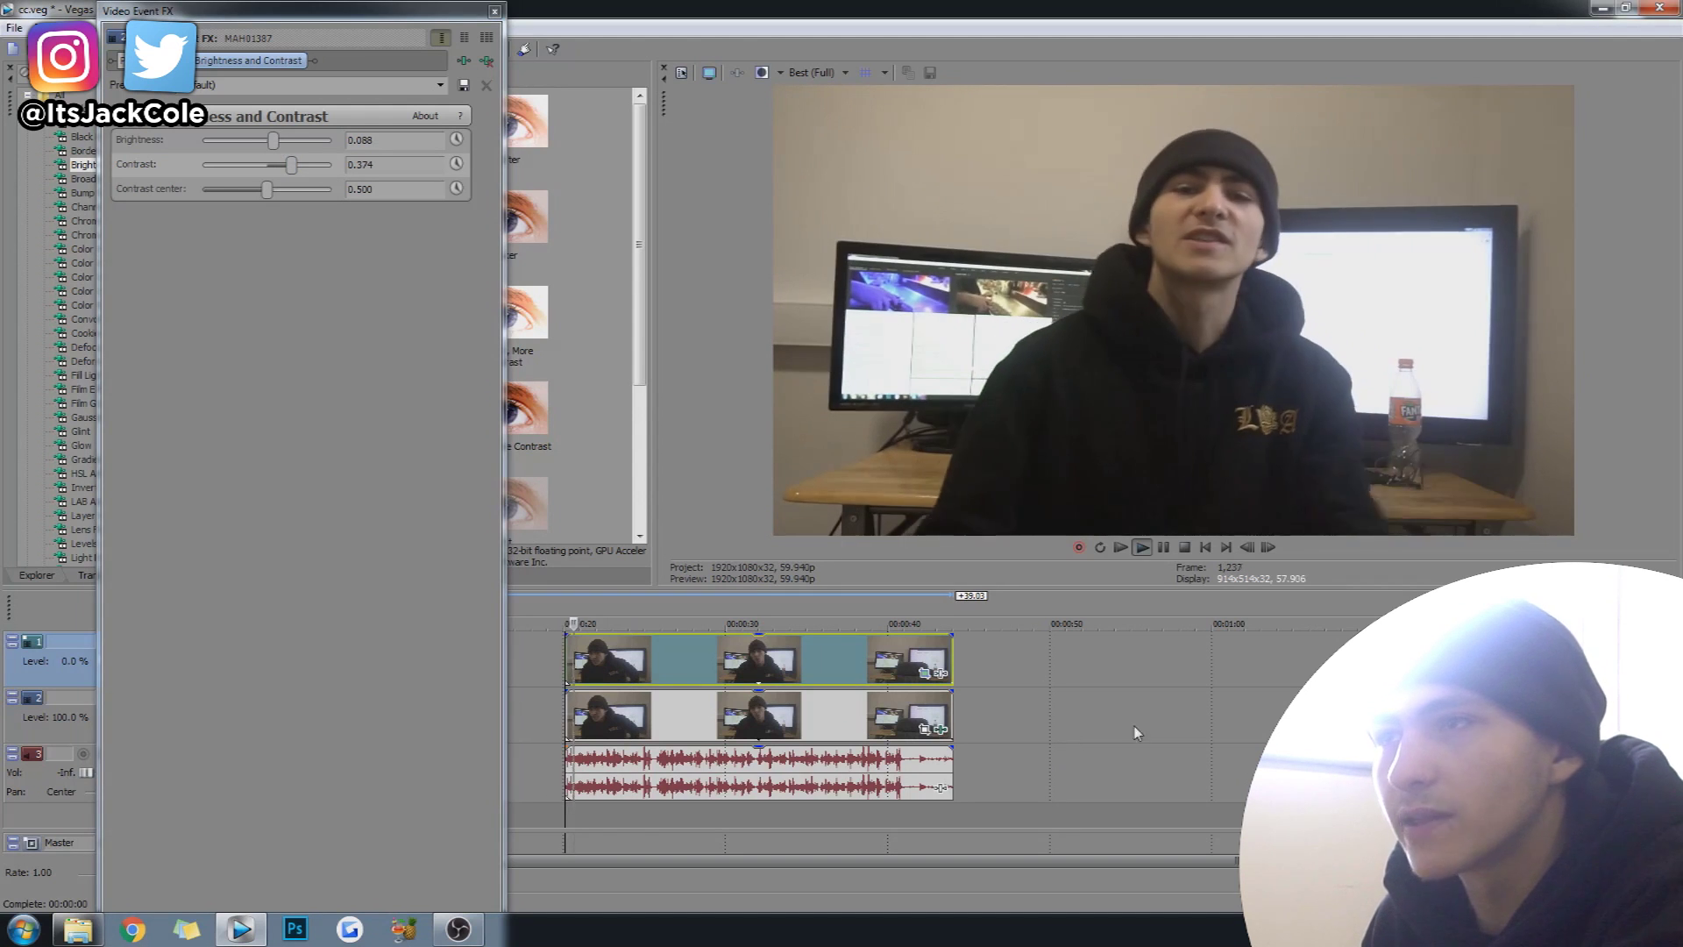
{"action": "key", "text": "space"}
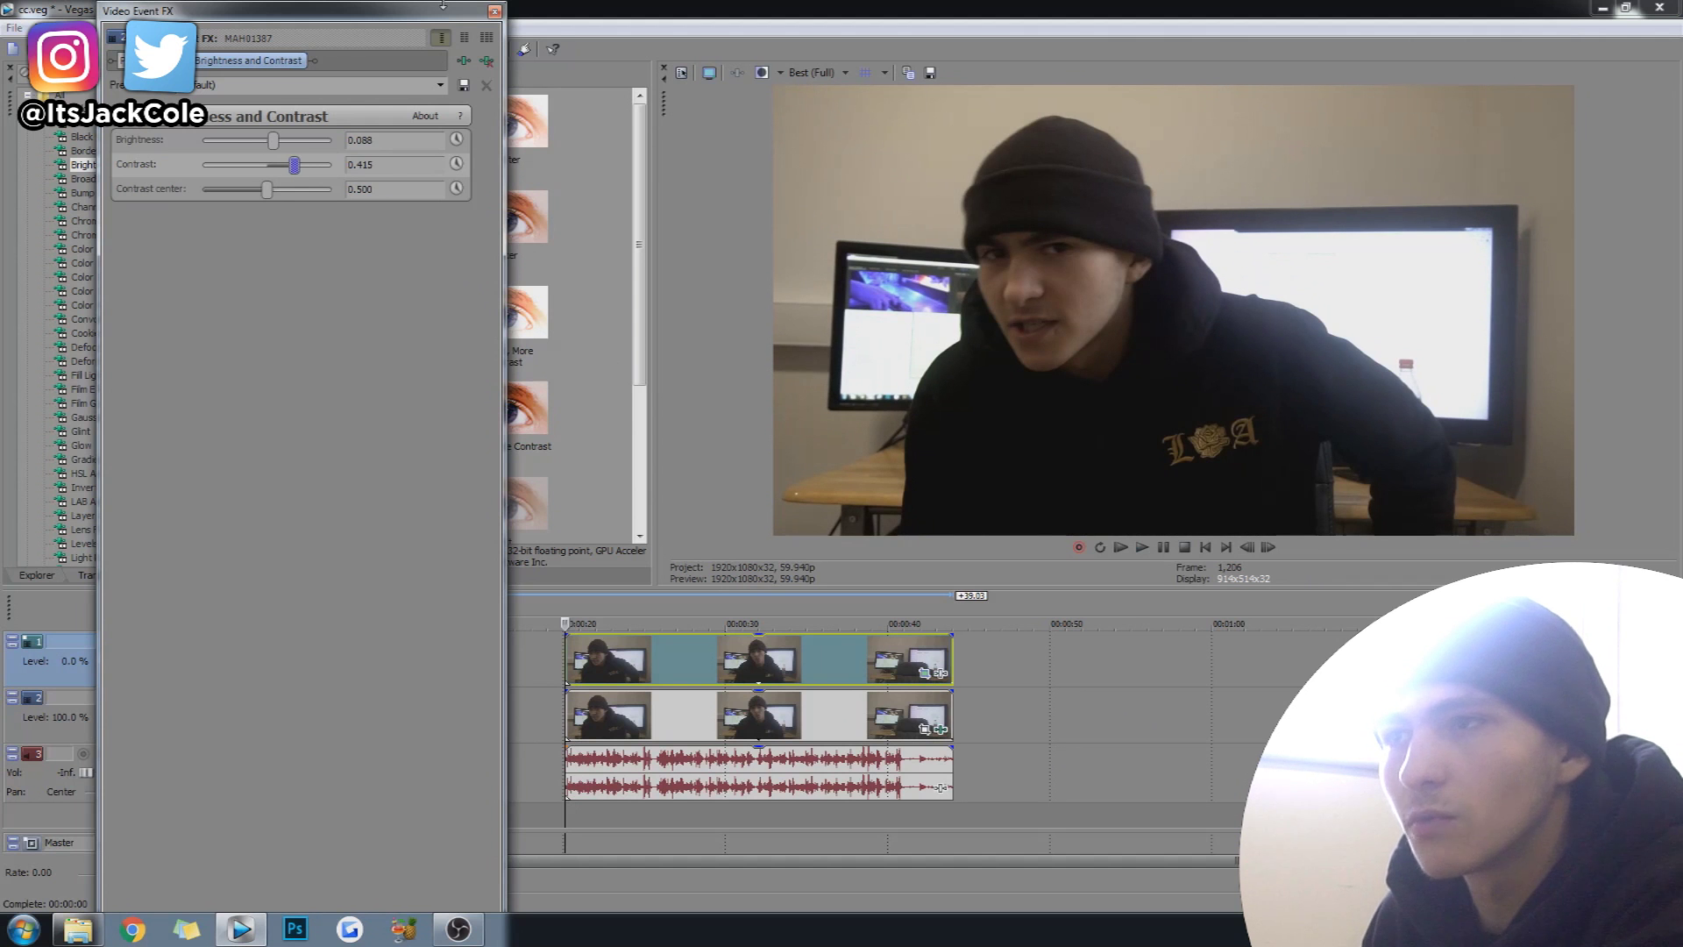
{"action": "key", "text": "space"}
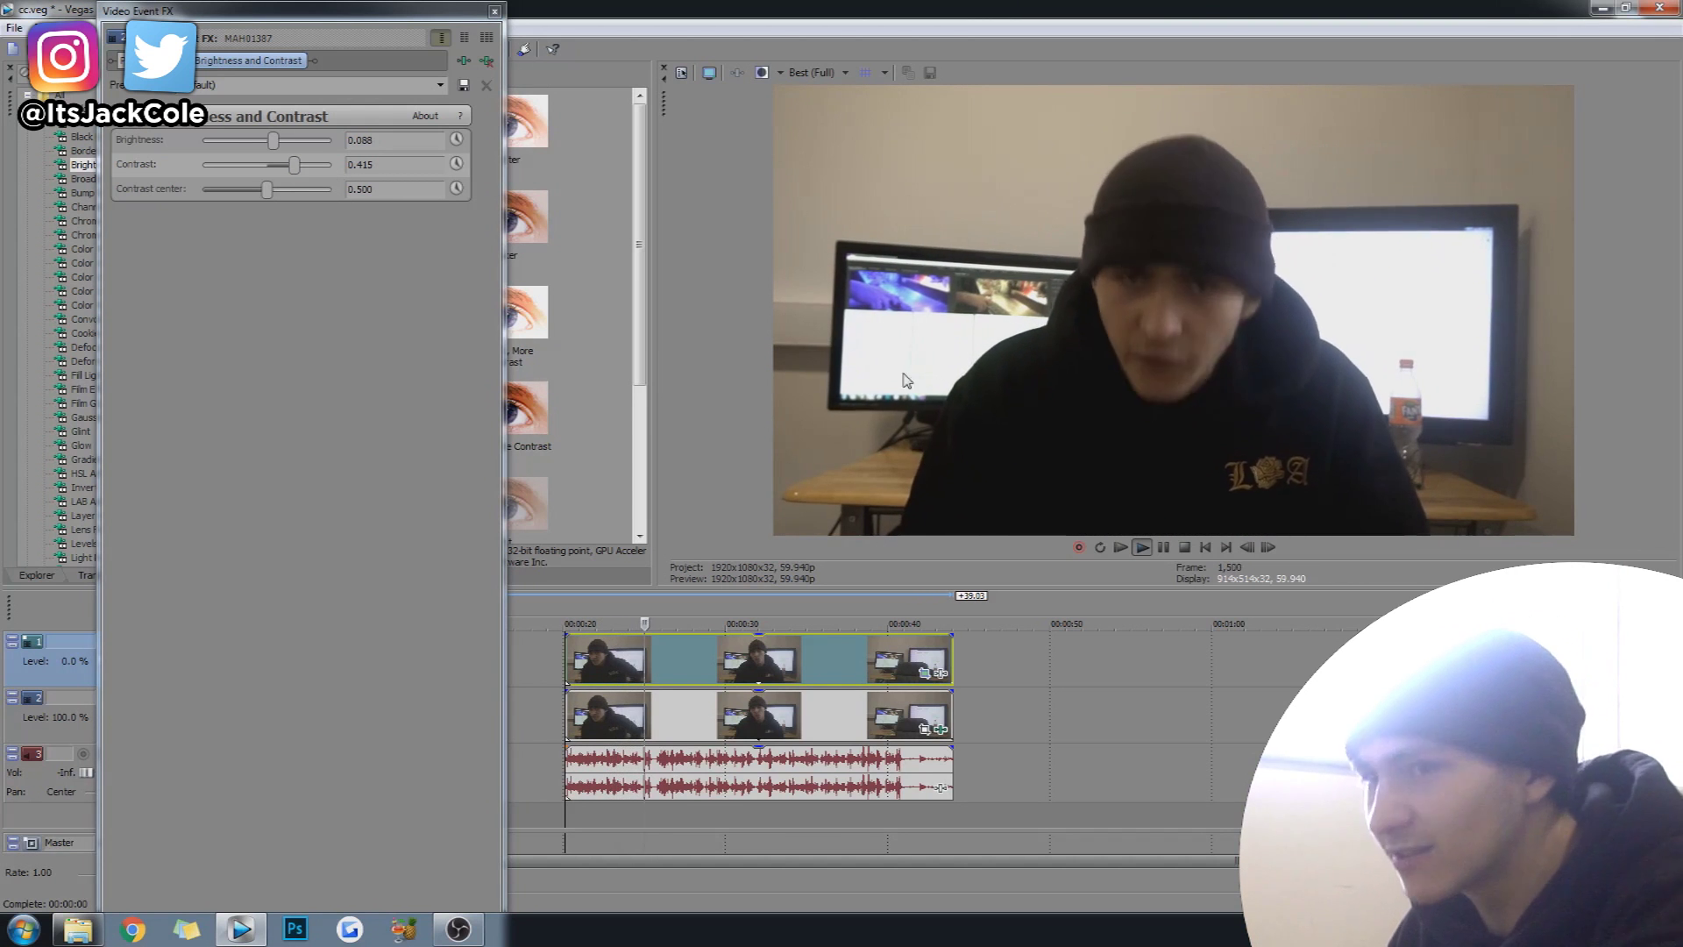
{"action": "left_click", "coordinate": [495, 10]}
{"action": "key", "text": "space"}
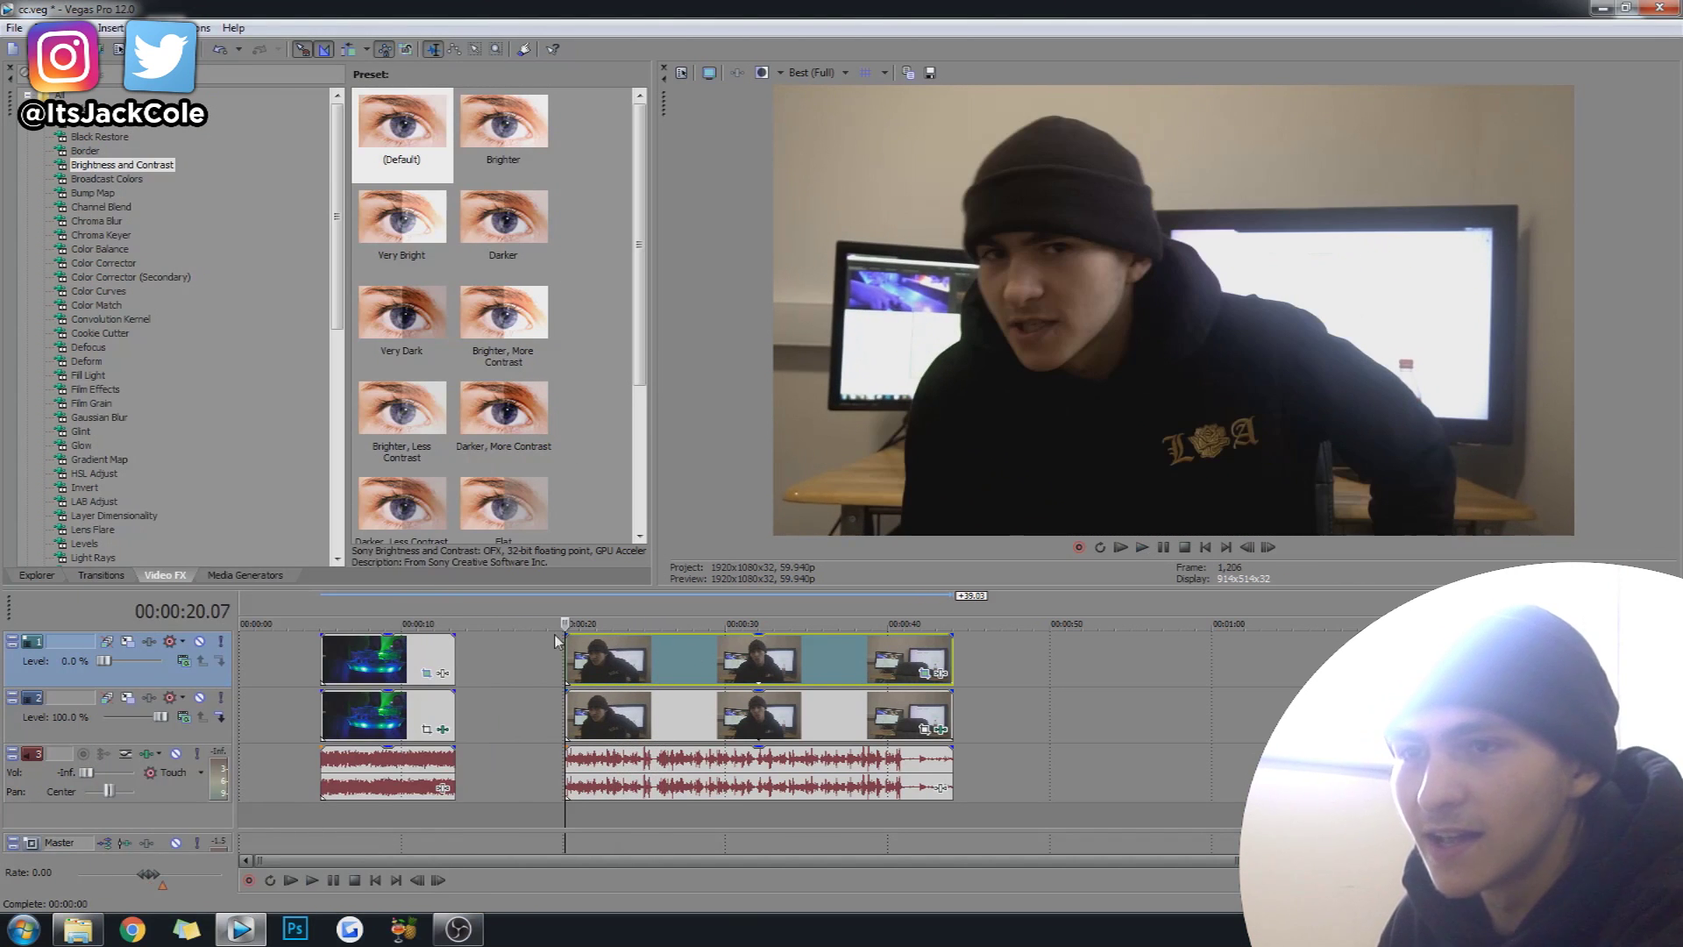
- Restore the upper video track's level to 100% and play the talking-head clip to compare the graded half with the original
{"action": "double_click", "coordinate": [104, 661]}
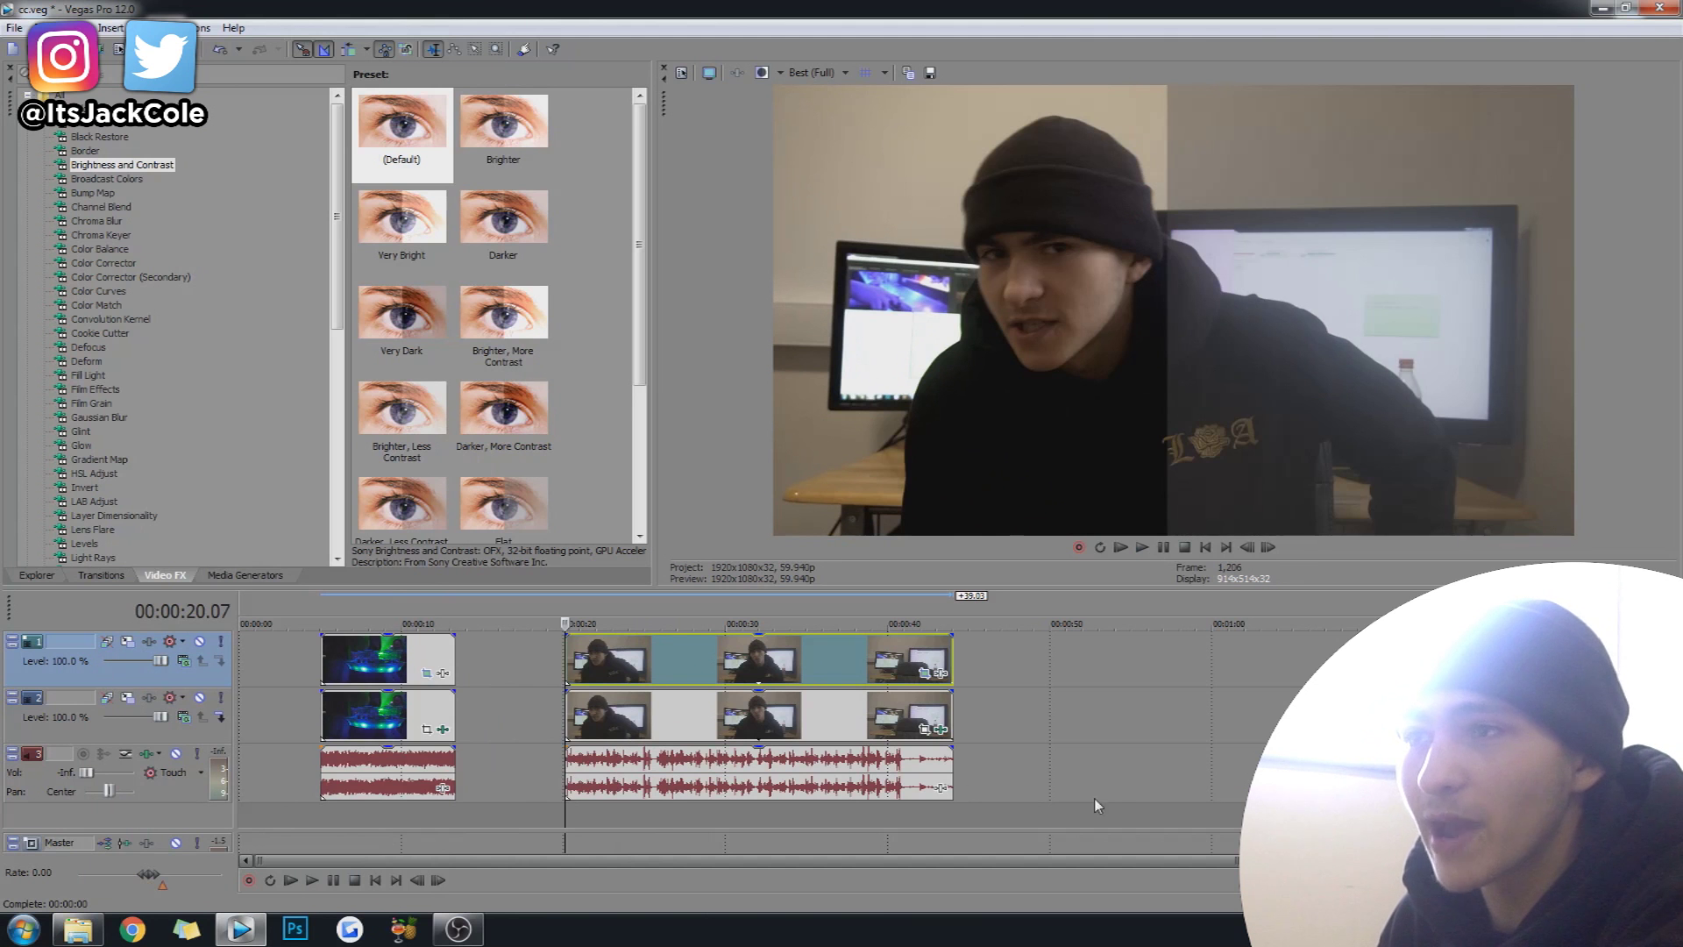
{"action": "key", "text": "space"}
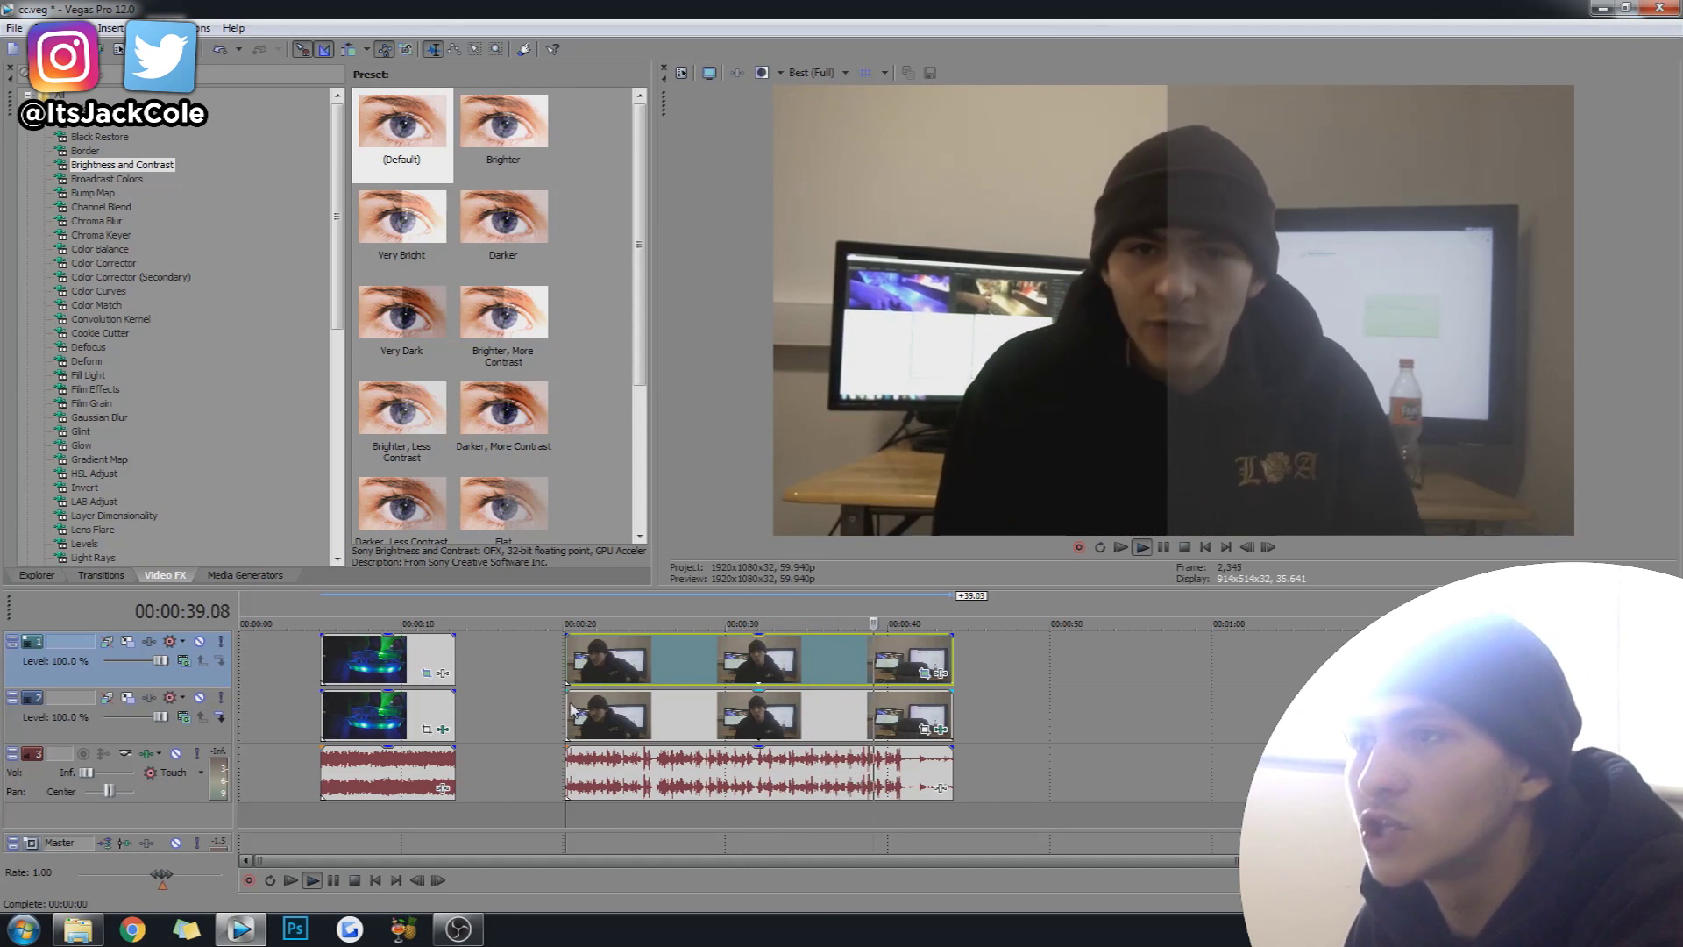
{"action": "left_click", "coordinate": [625, 662]}
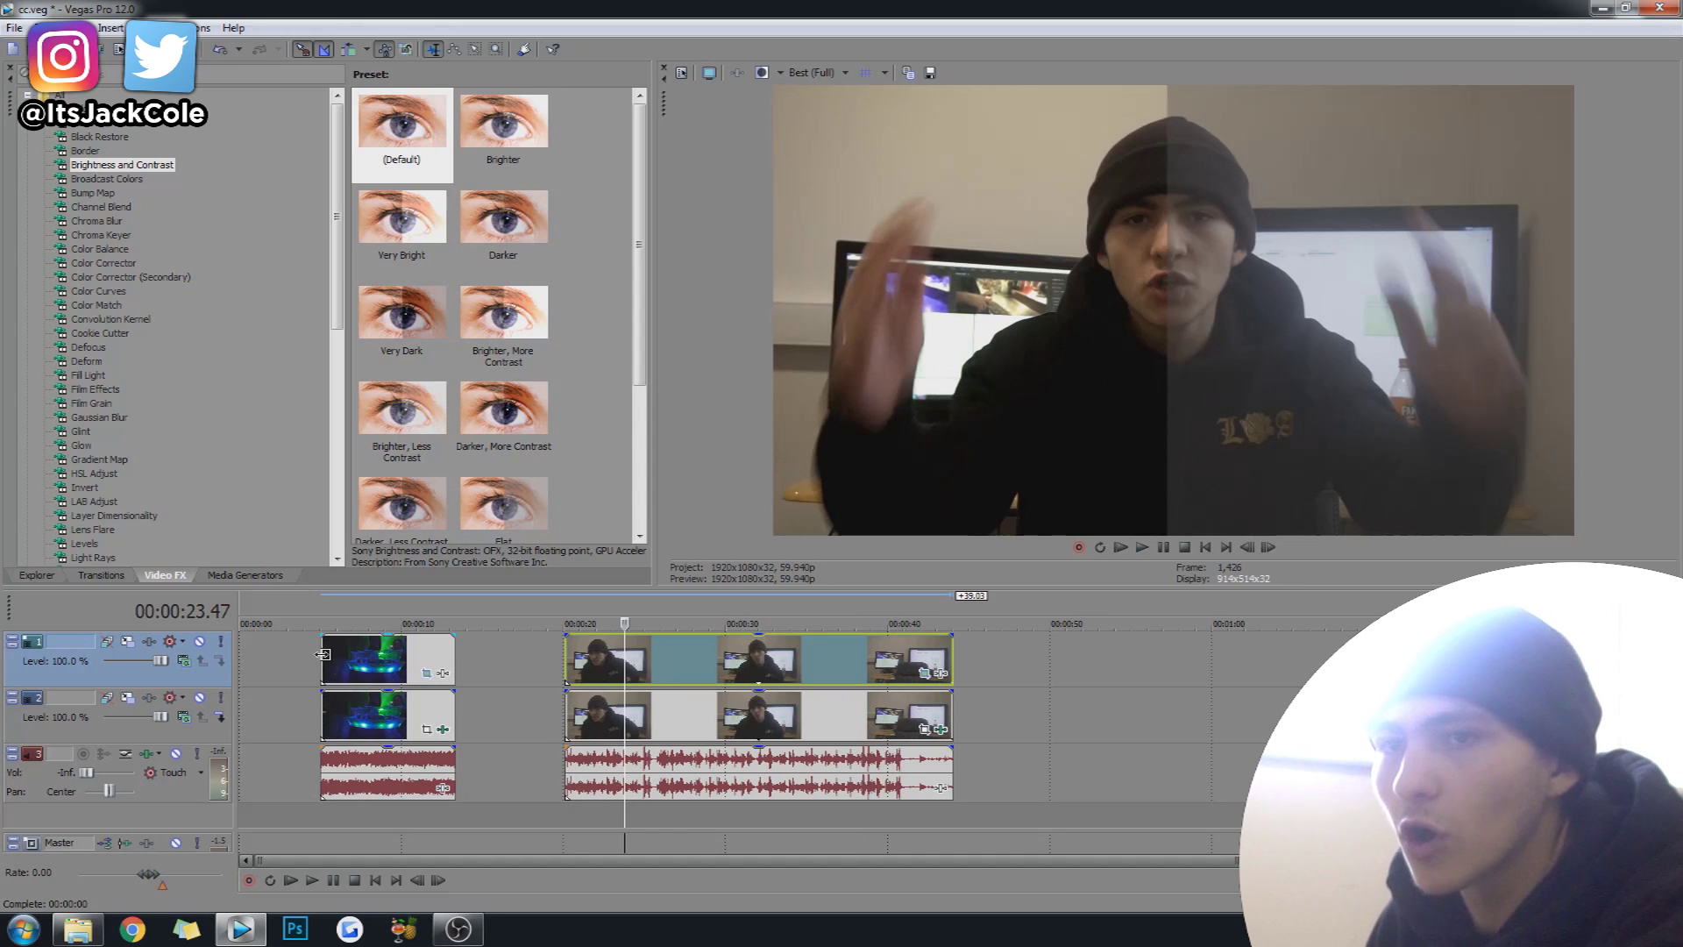
{"action": "left_click", "coordinate": [565, 649]}
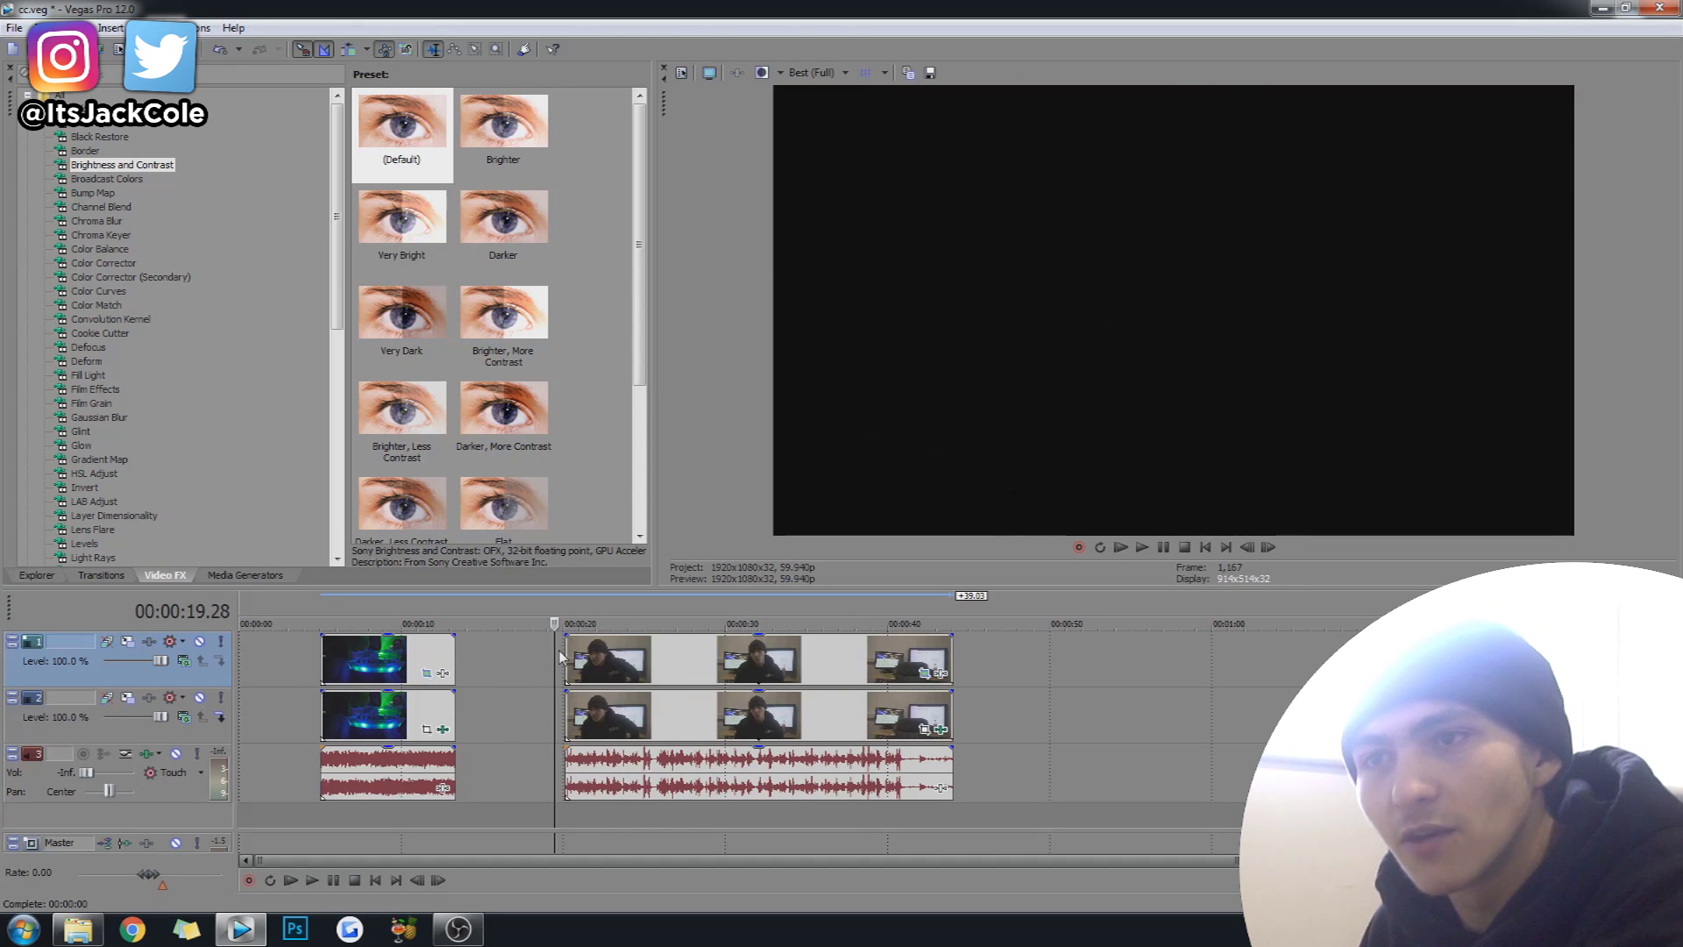
{"action": "key", "text": "space"}
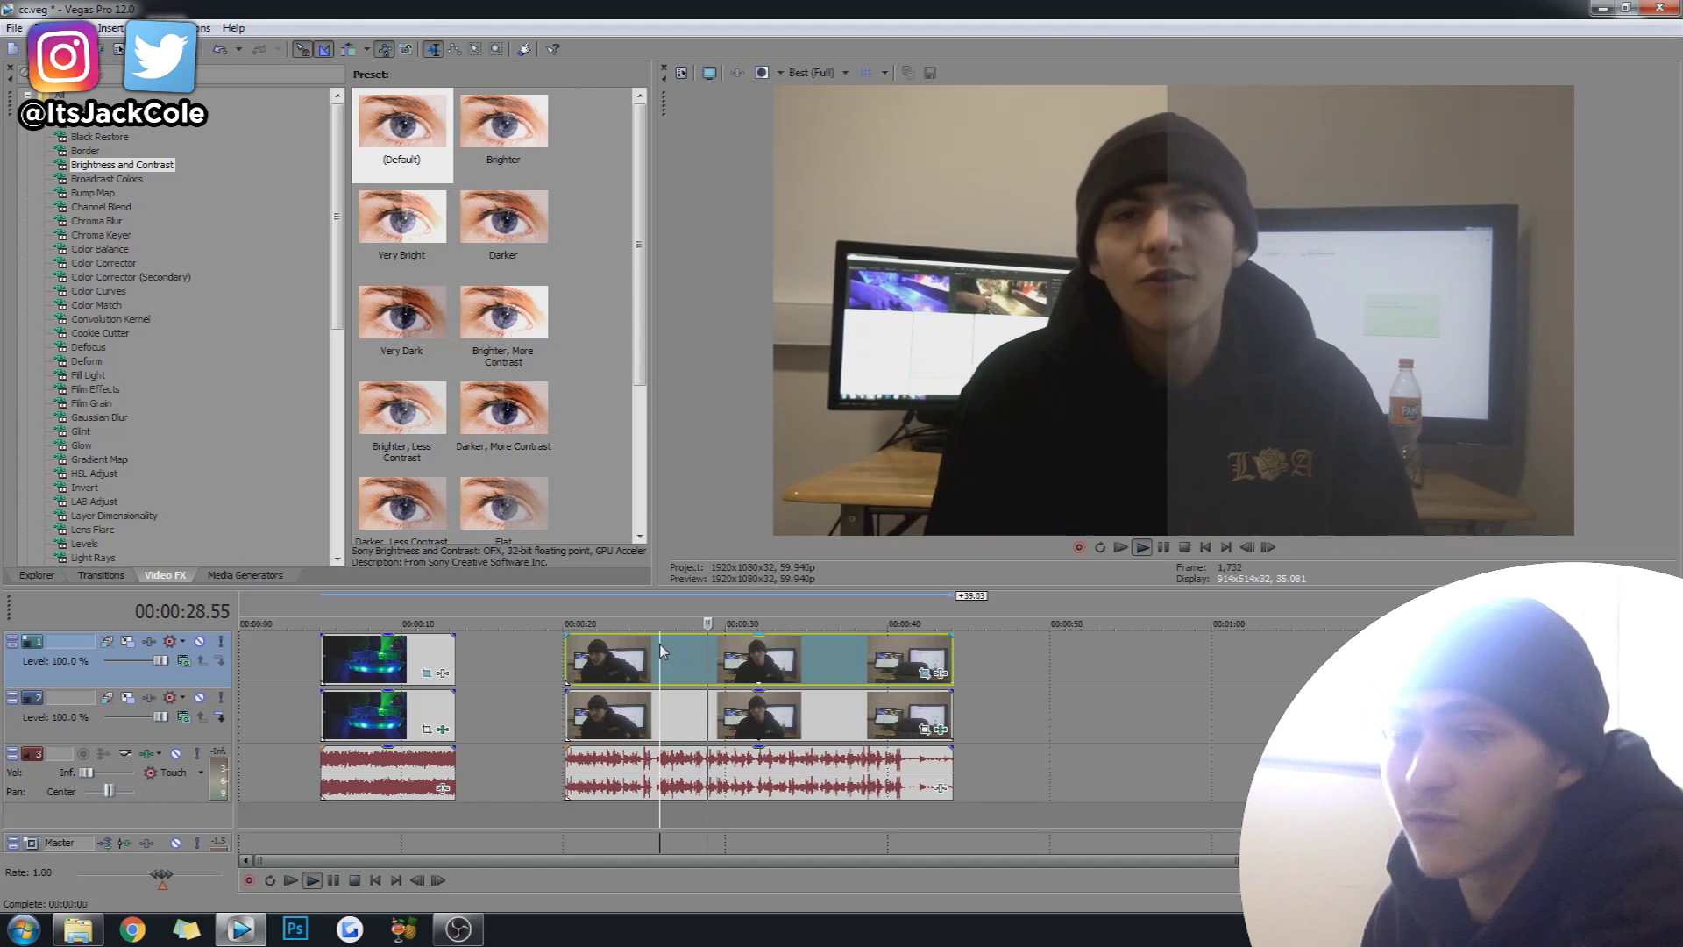
{"action": "key", "text": "space"}
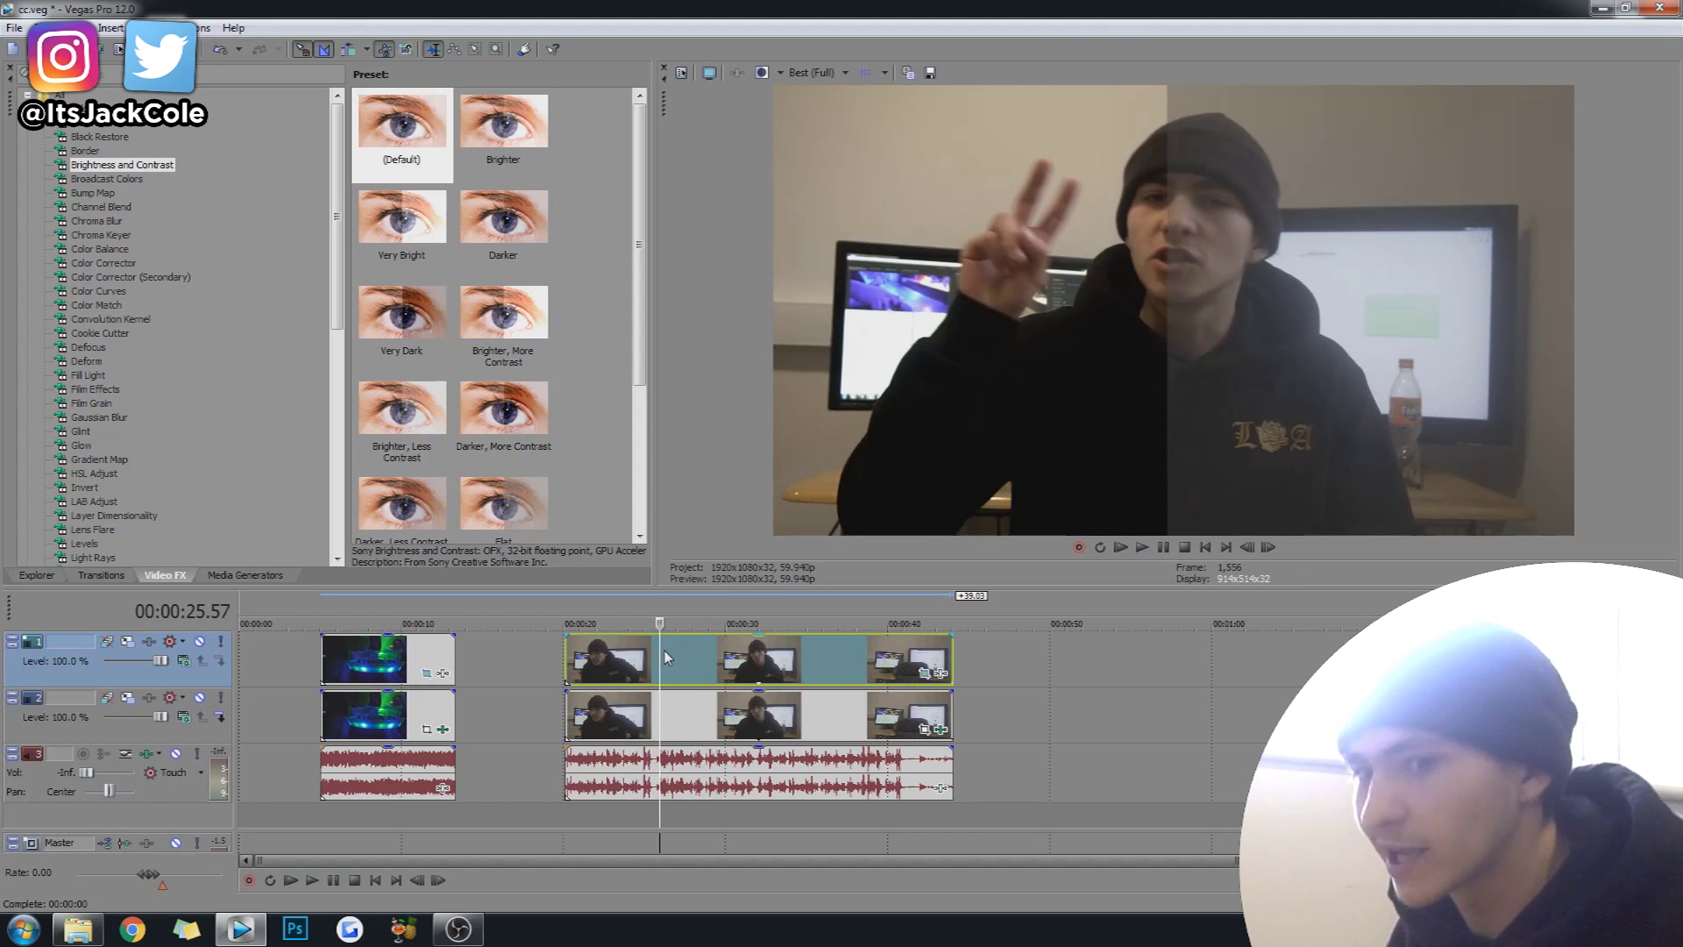
- Check the nightclub clip at its start and at 9.18 seconds, and return to the talking-head clip at 28.04 seconds
{"action": "left_click", "coordinate": [322, 654]}
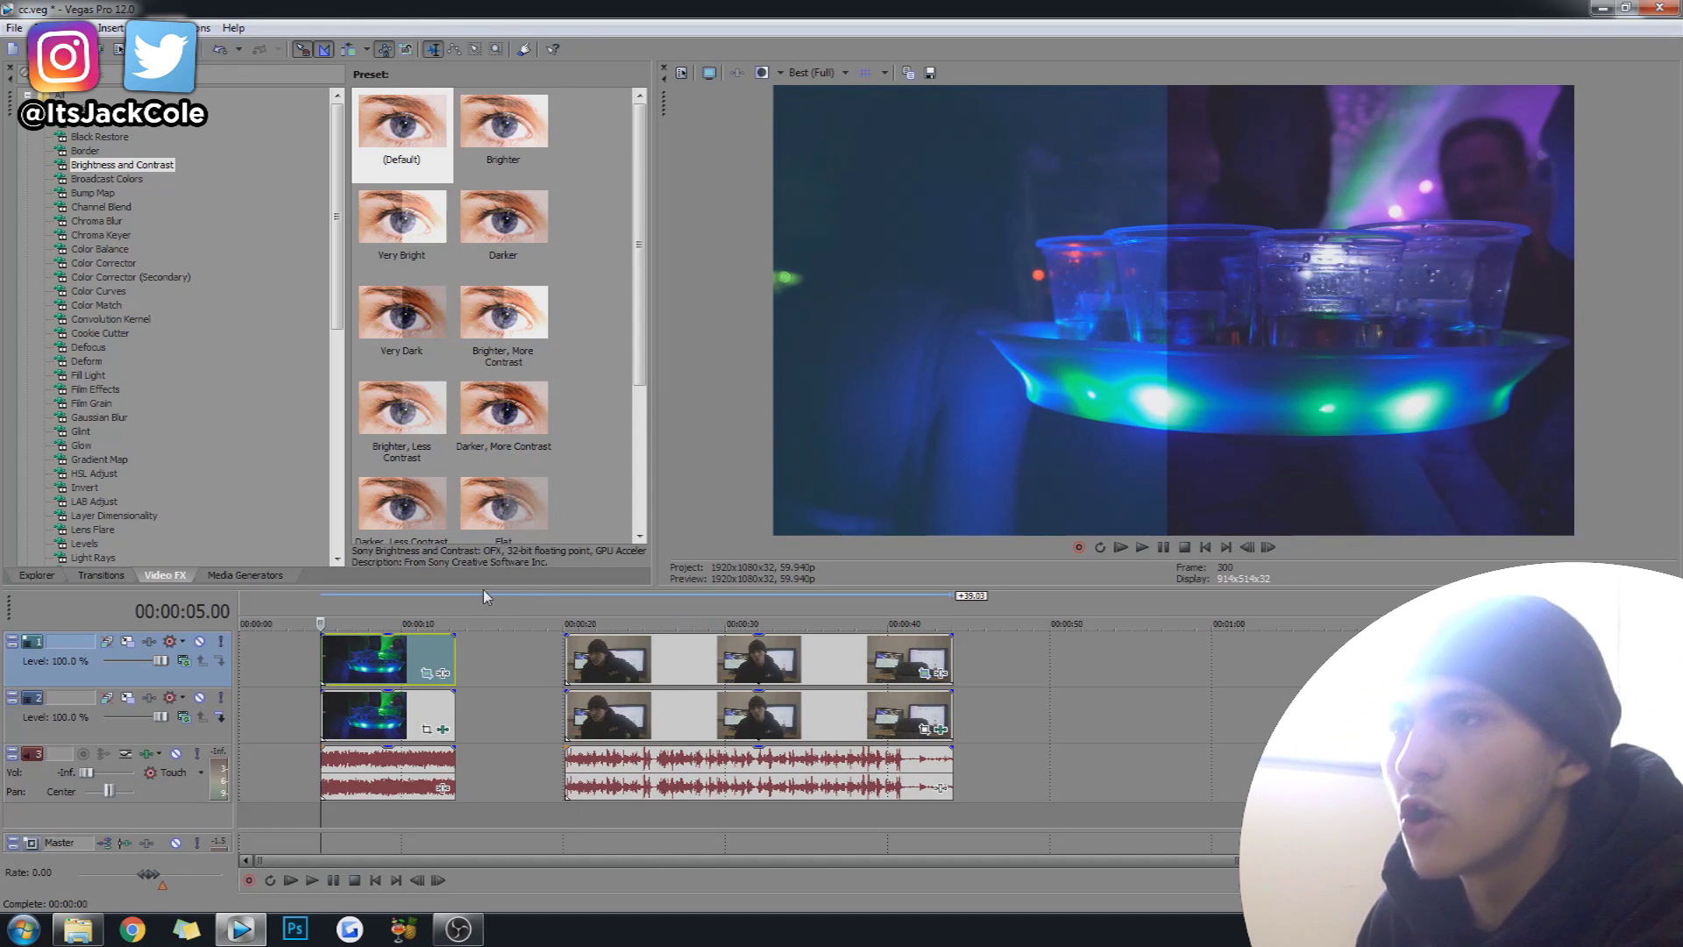
{"action": "left_click", "coordinate": [390, 663]}
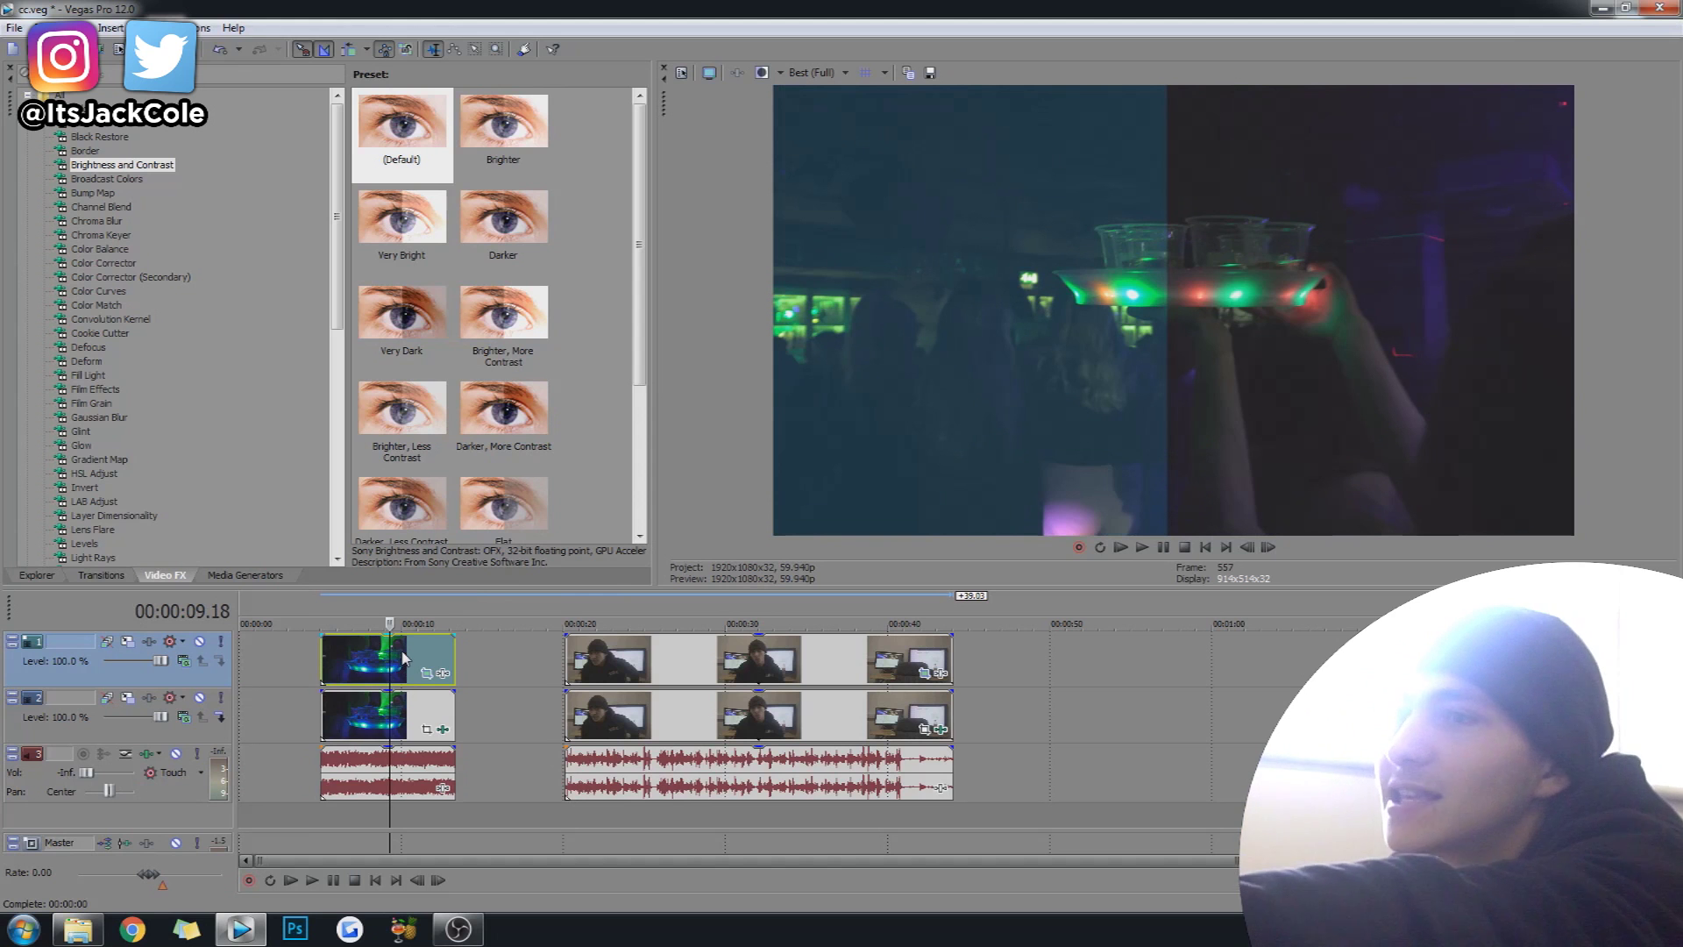
{"action": "left_click", "coordinate": [693, 661]}
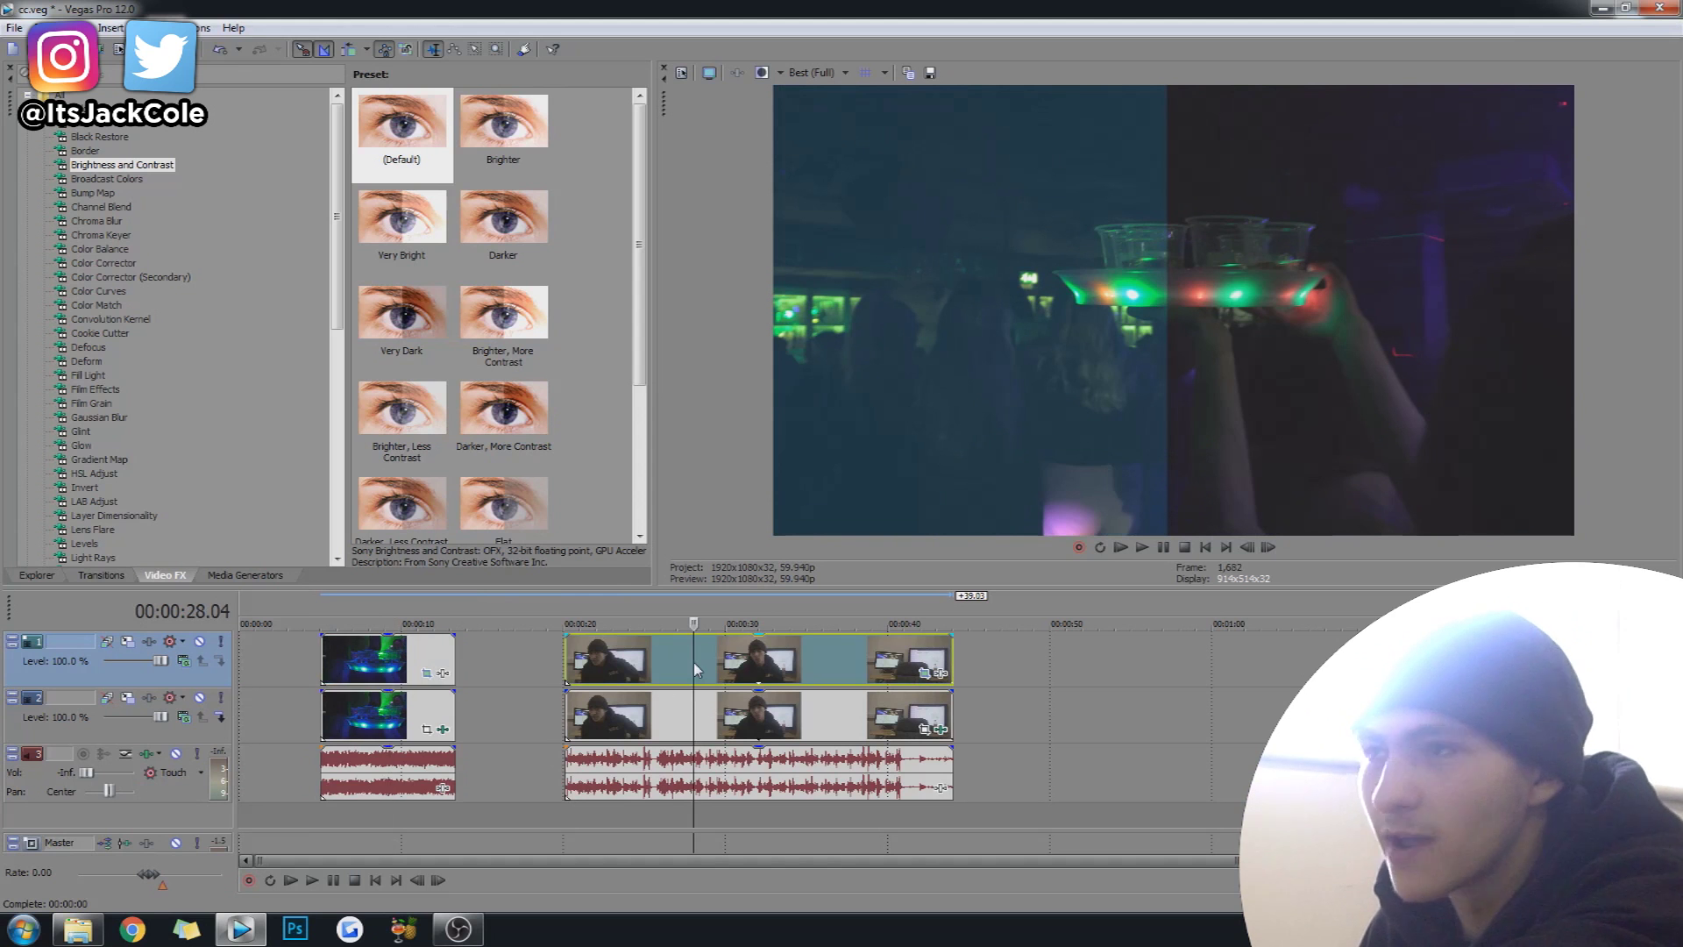